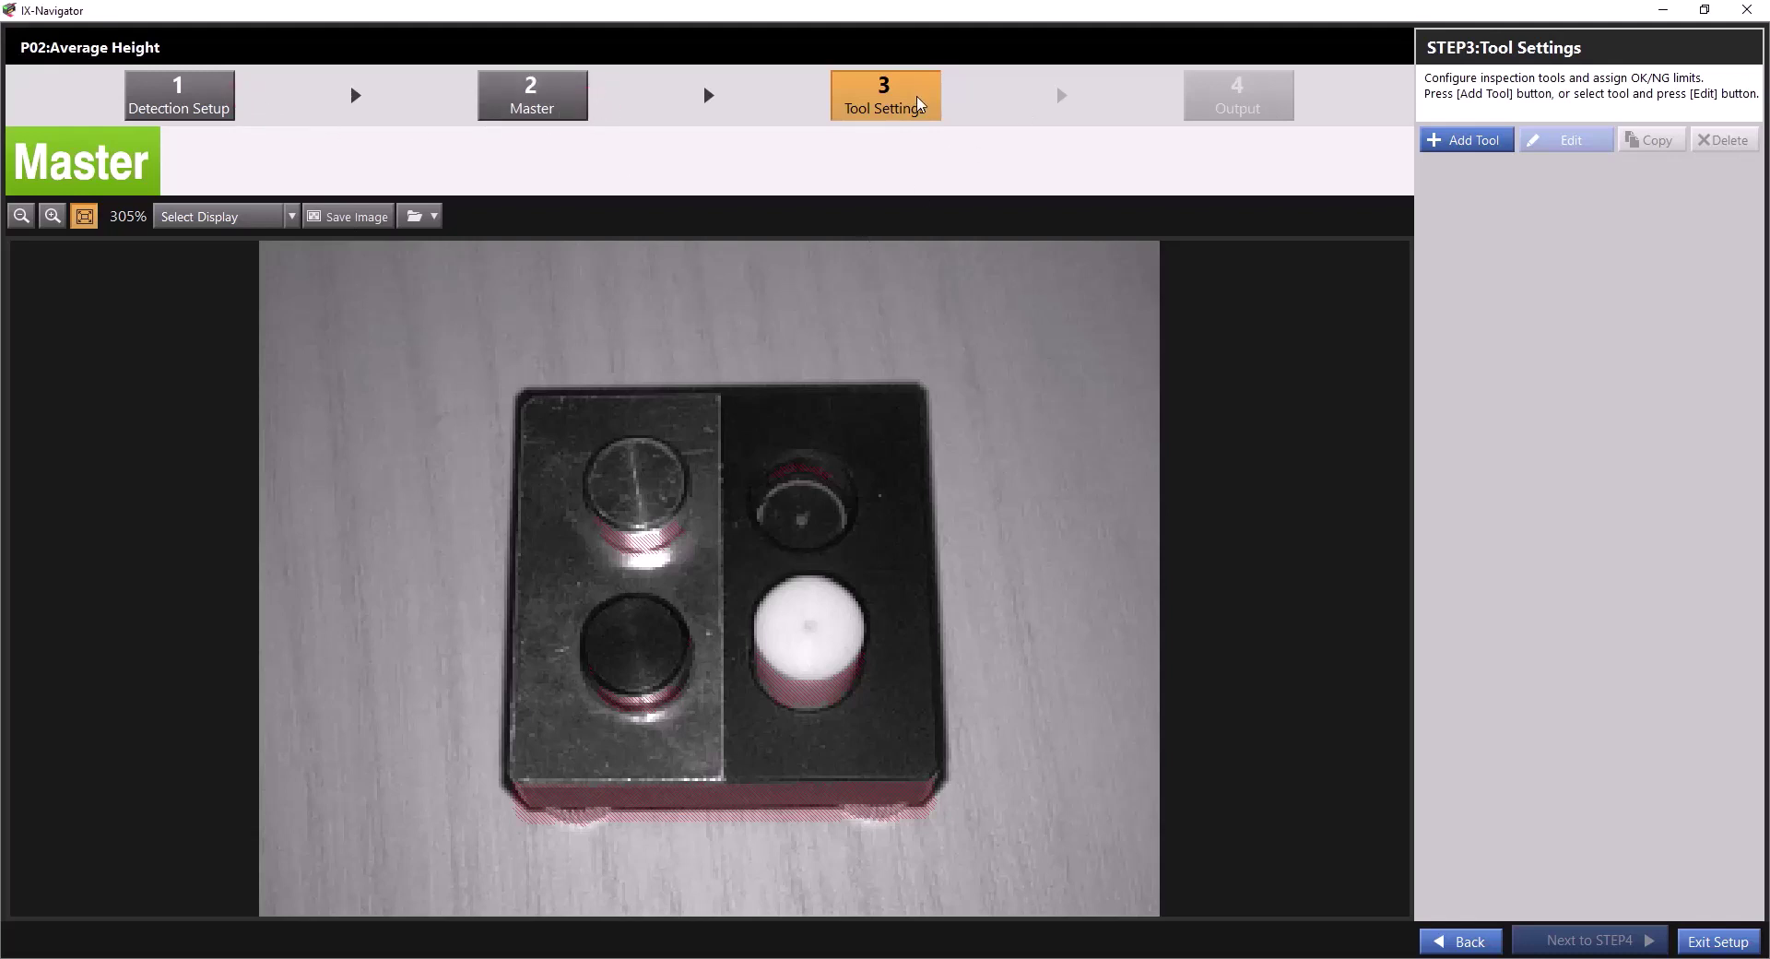
Add a MAX/MIN height tool from the Adv. Tools tab
left_click(1466, 142)
left_click(737, 349)
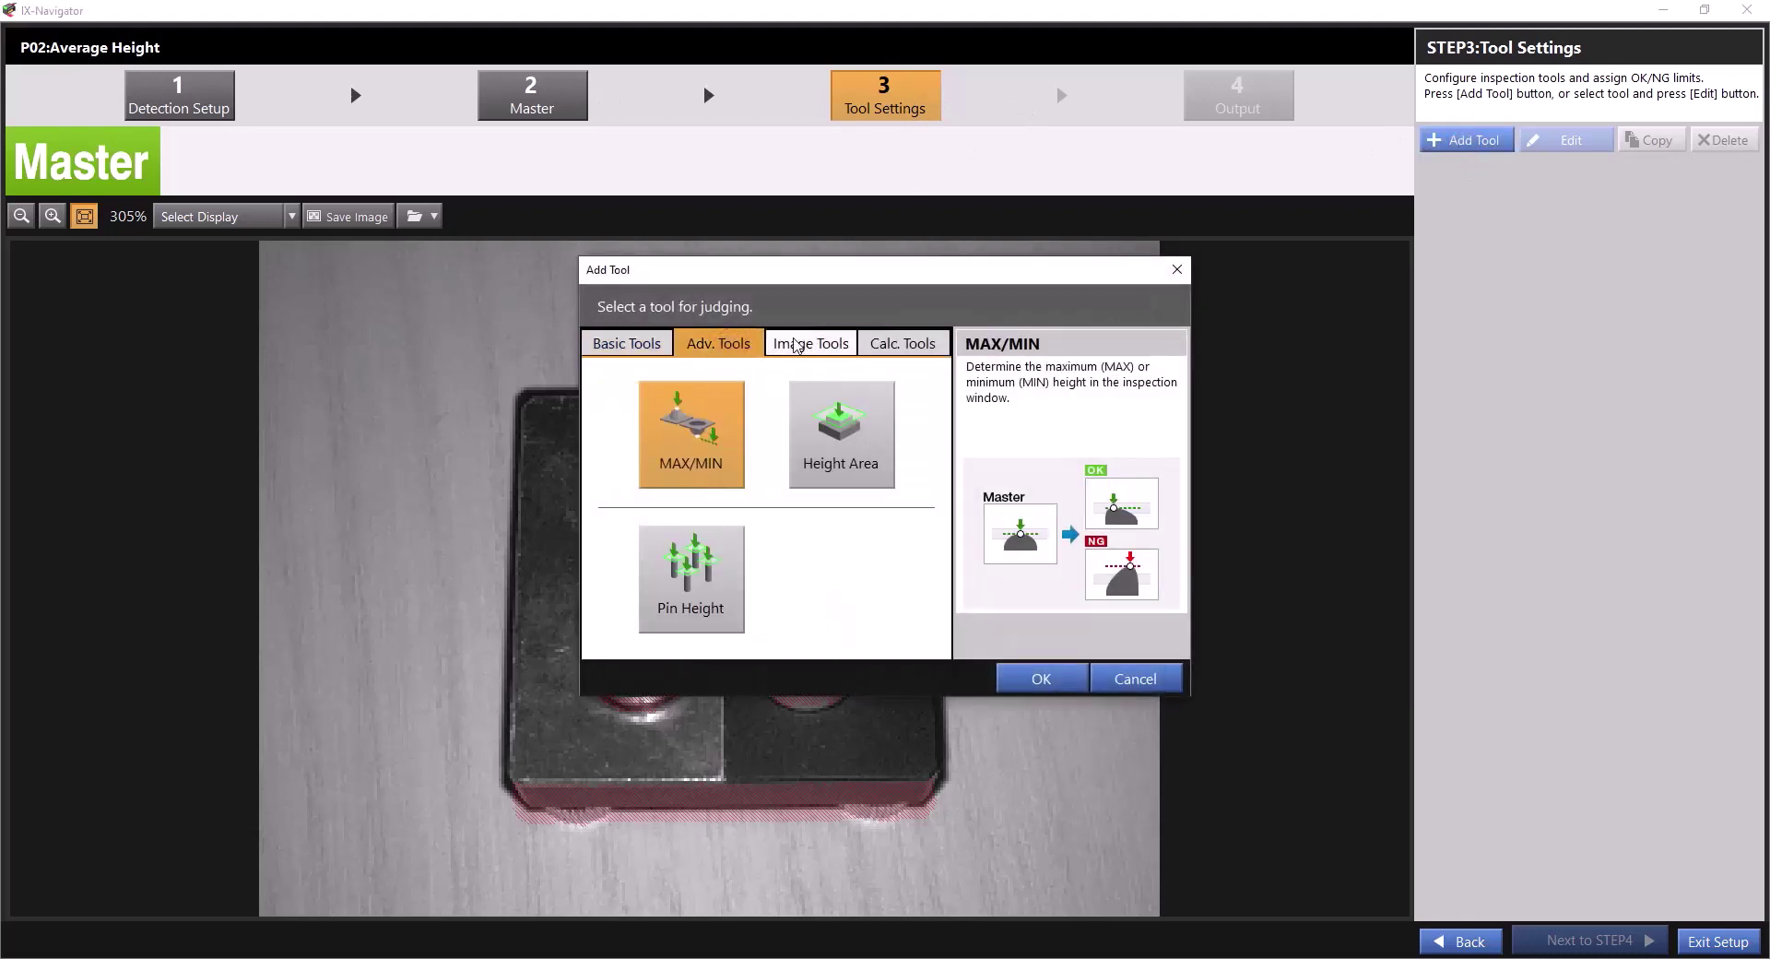
left_click(1067, 680)
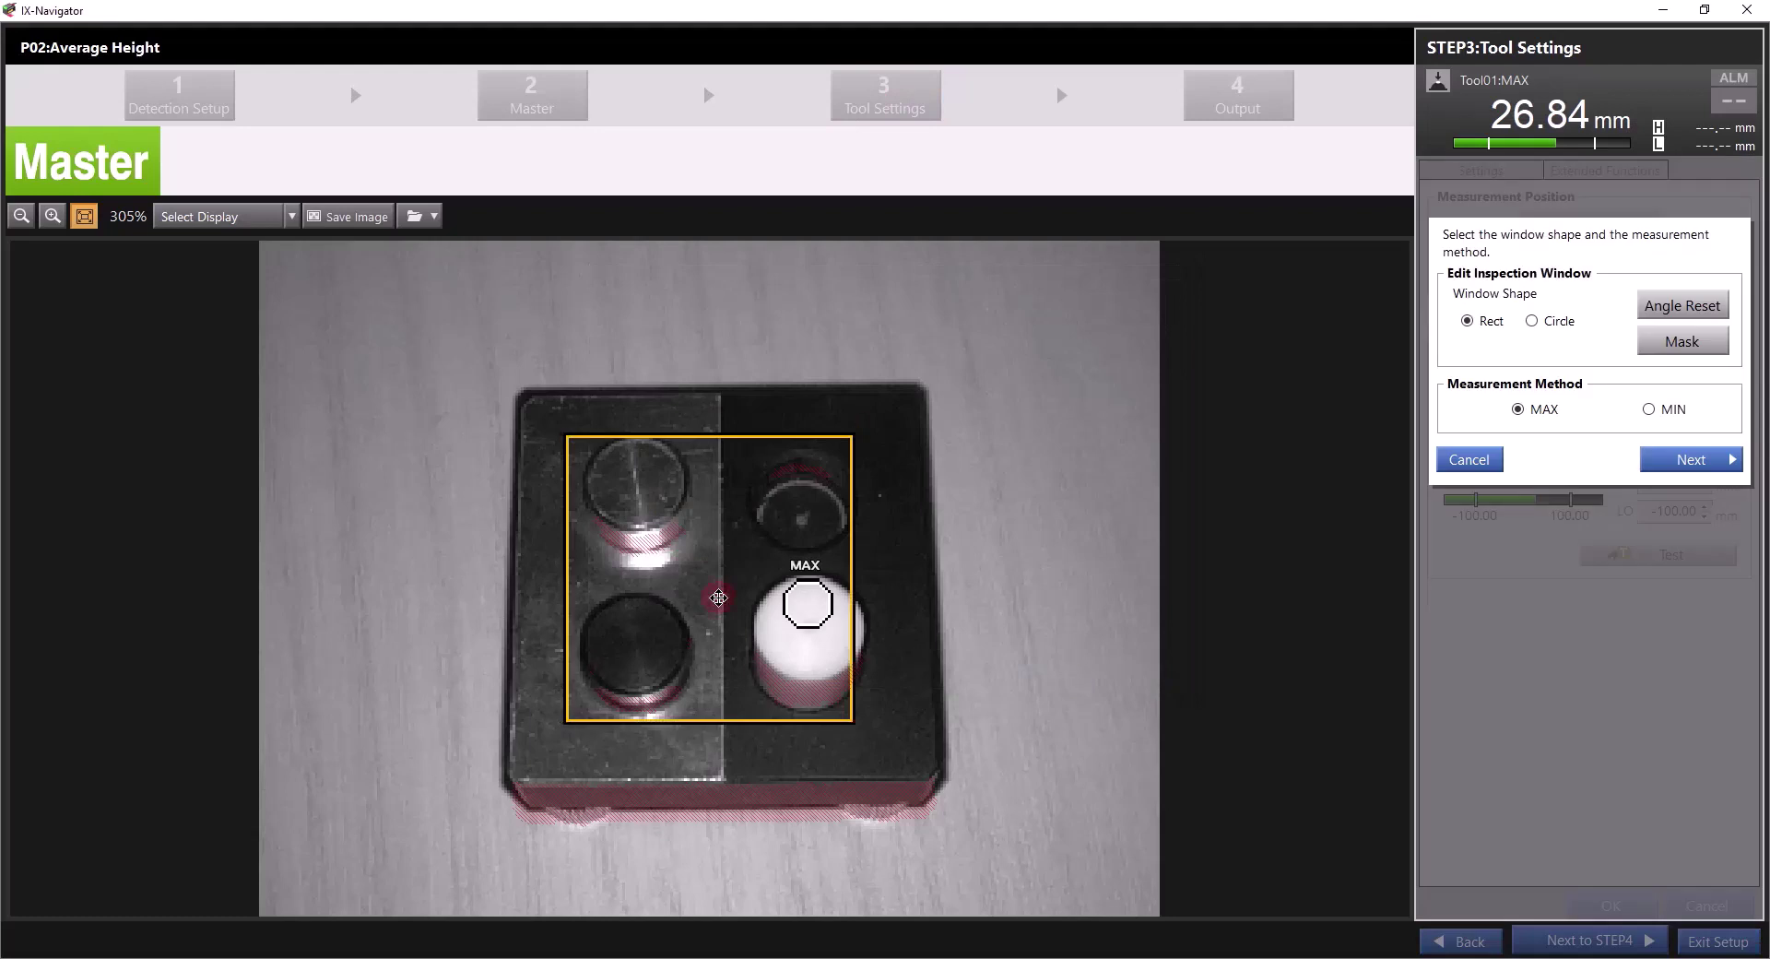
Fit the inspection rectangle around the two right-hand cylinders, reading 26.90 mm
left_click_drag(721, 595, 876, 581)
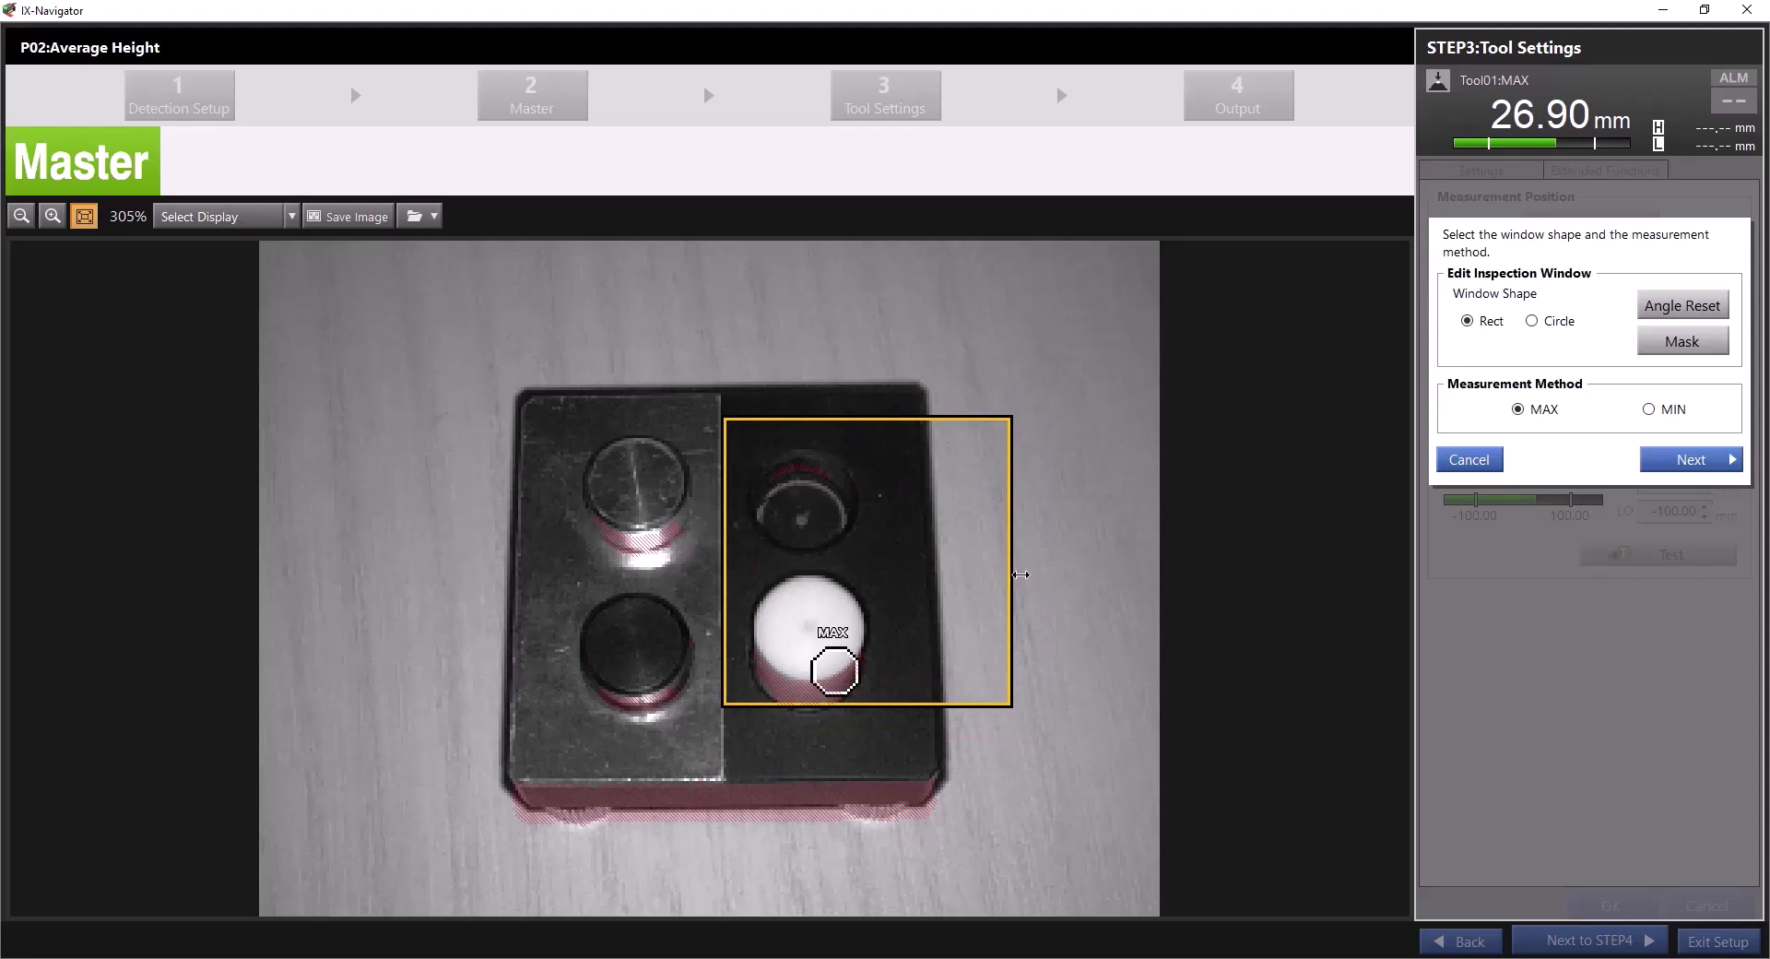
left_click_drag(1011, 577, 793, 573)
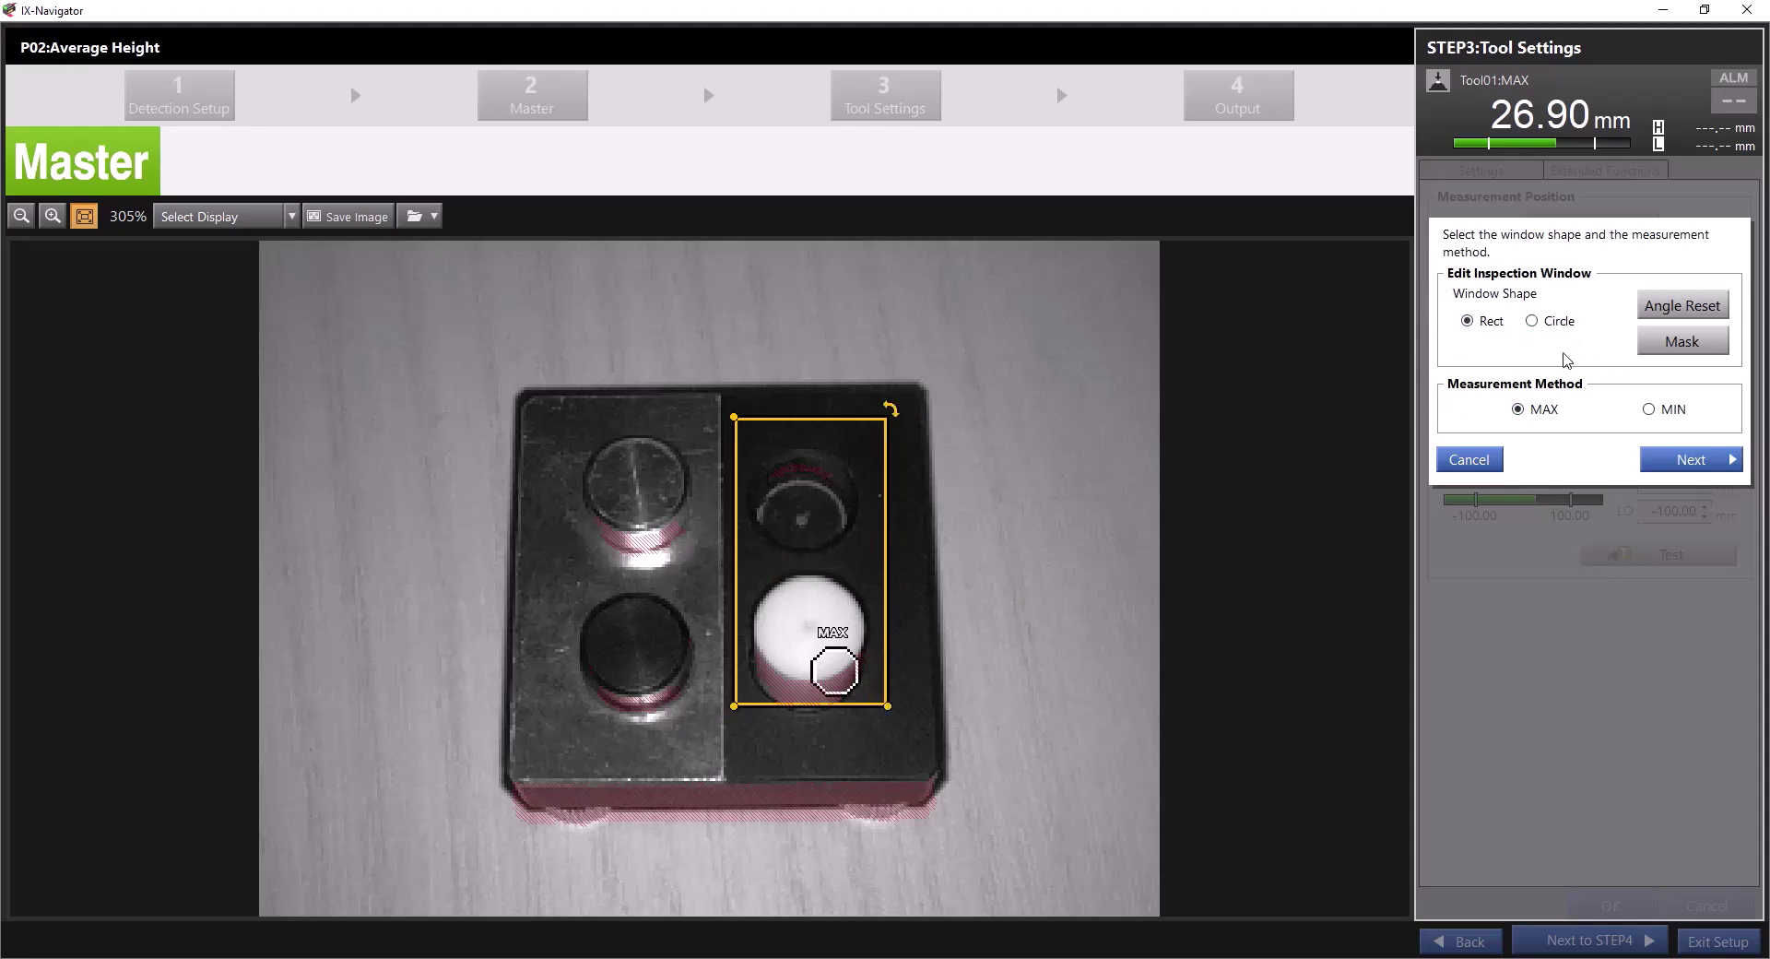
left_click_drag(827, 523, 819, 523)
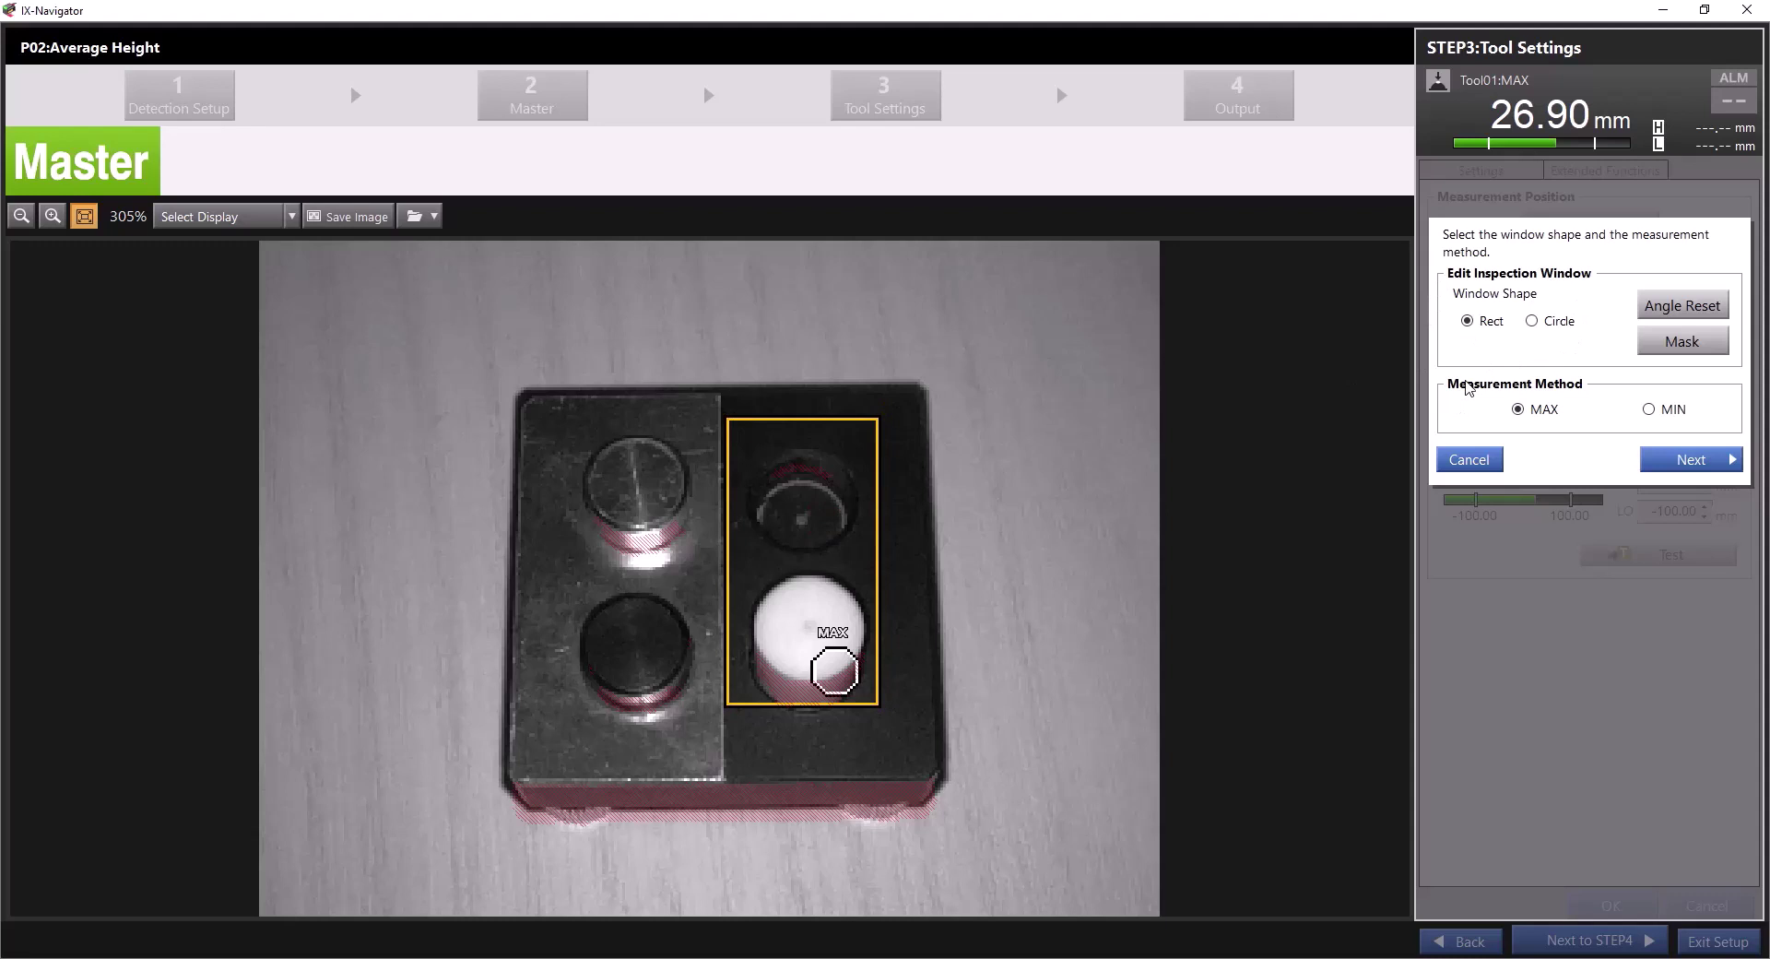
left_click(1660, 345)
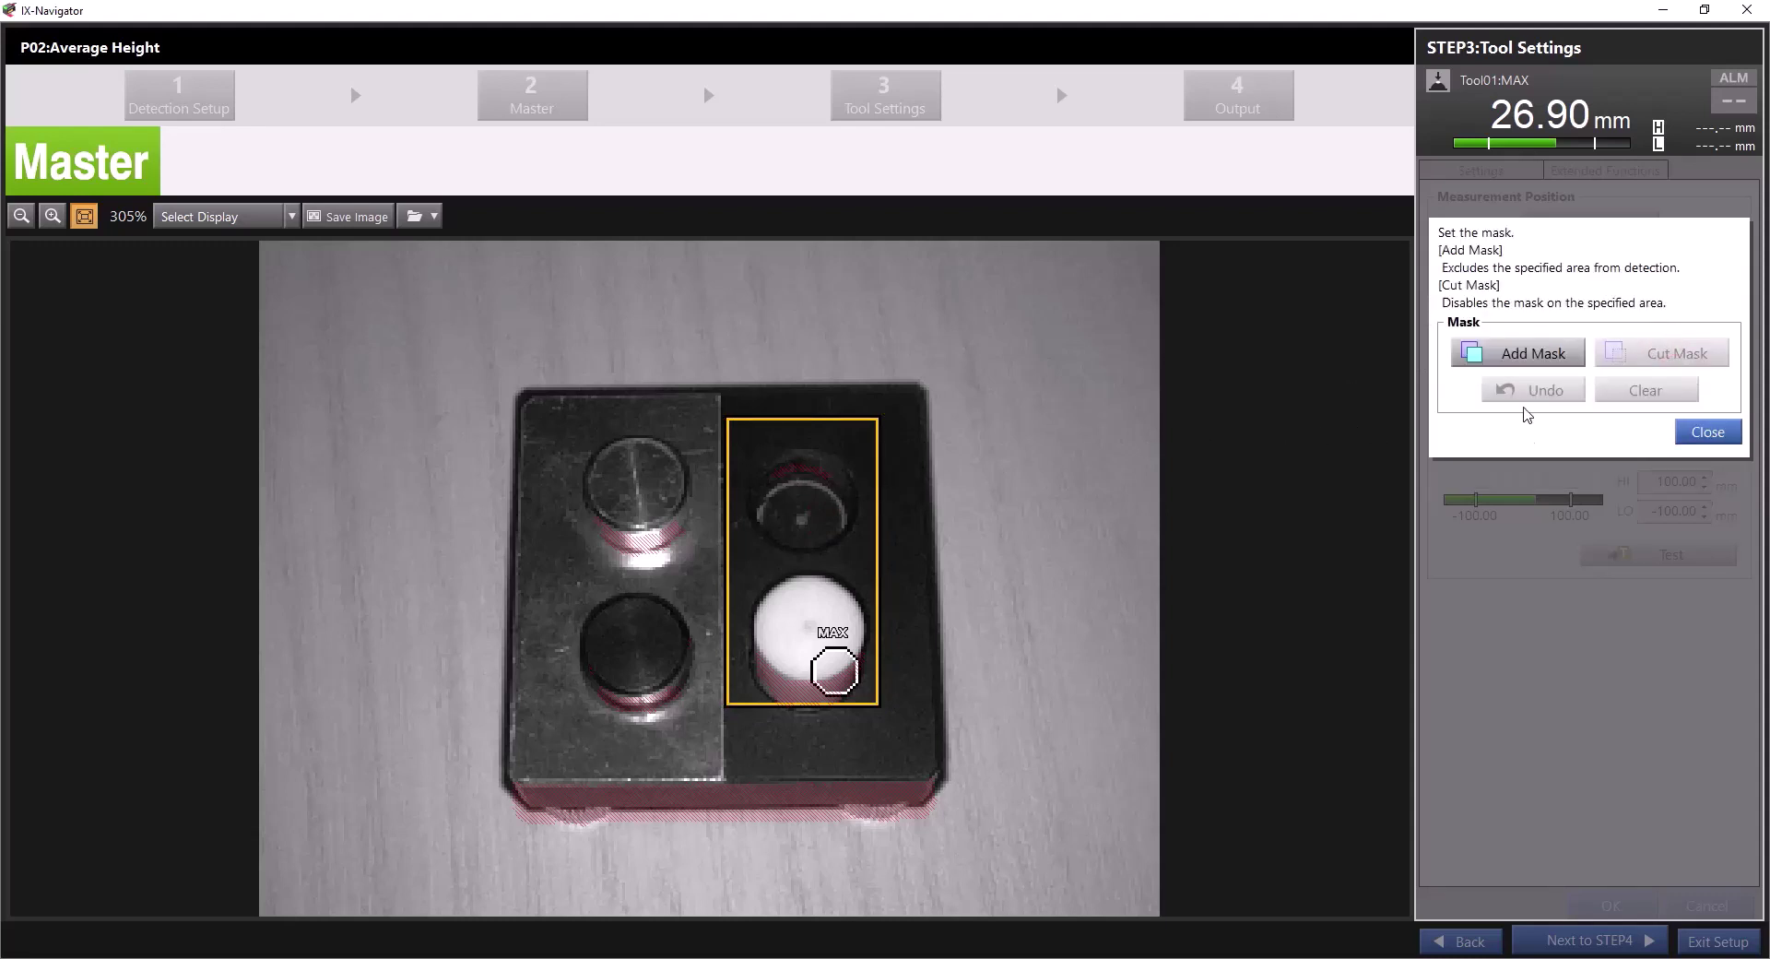
left_click(1512, 353)
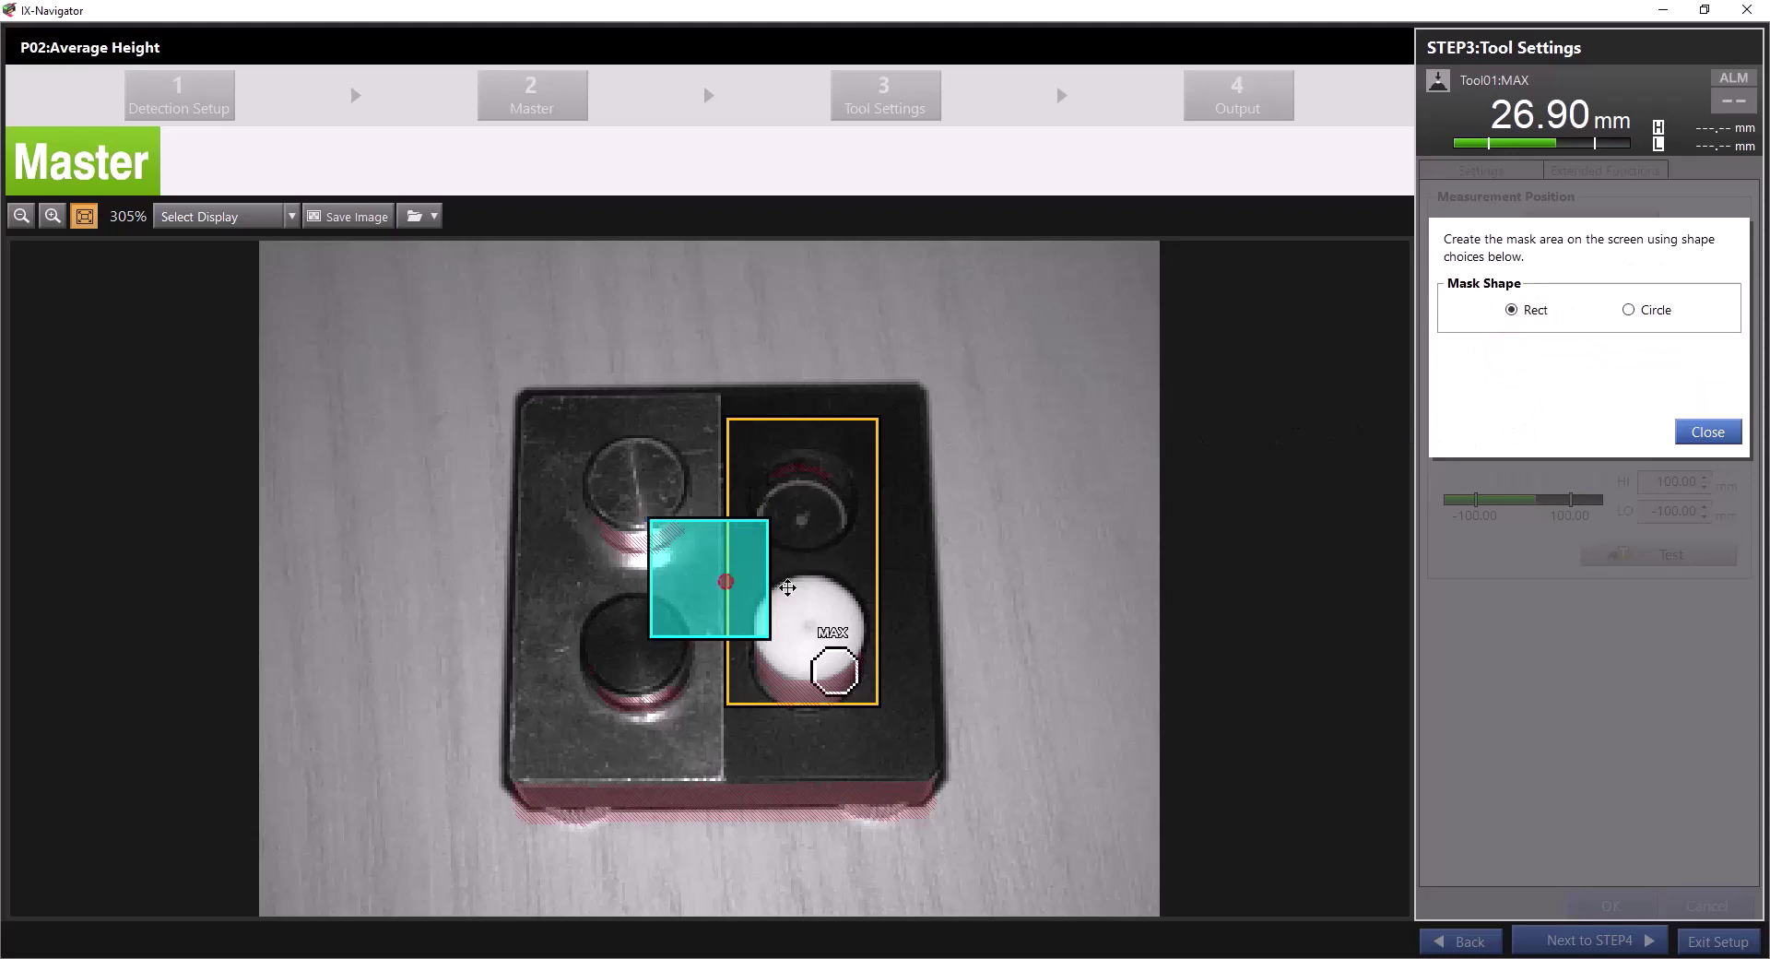
left_click_drag(787, 587, 817, 624)
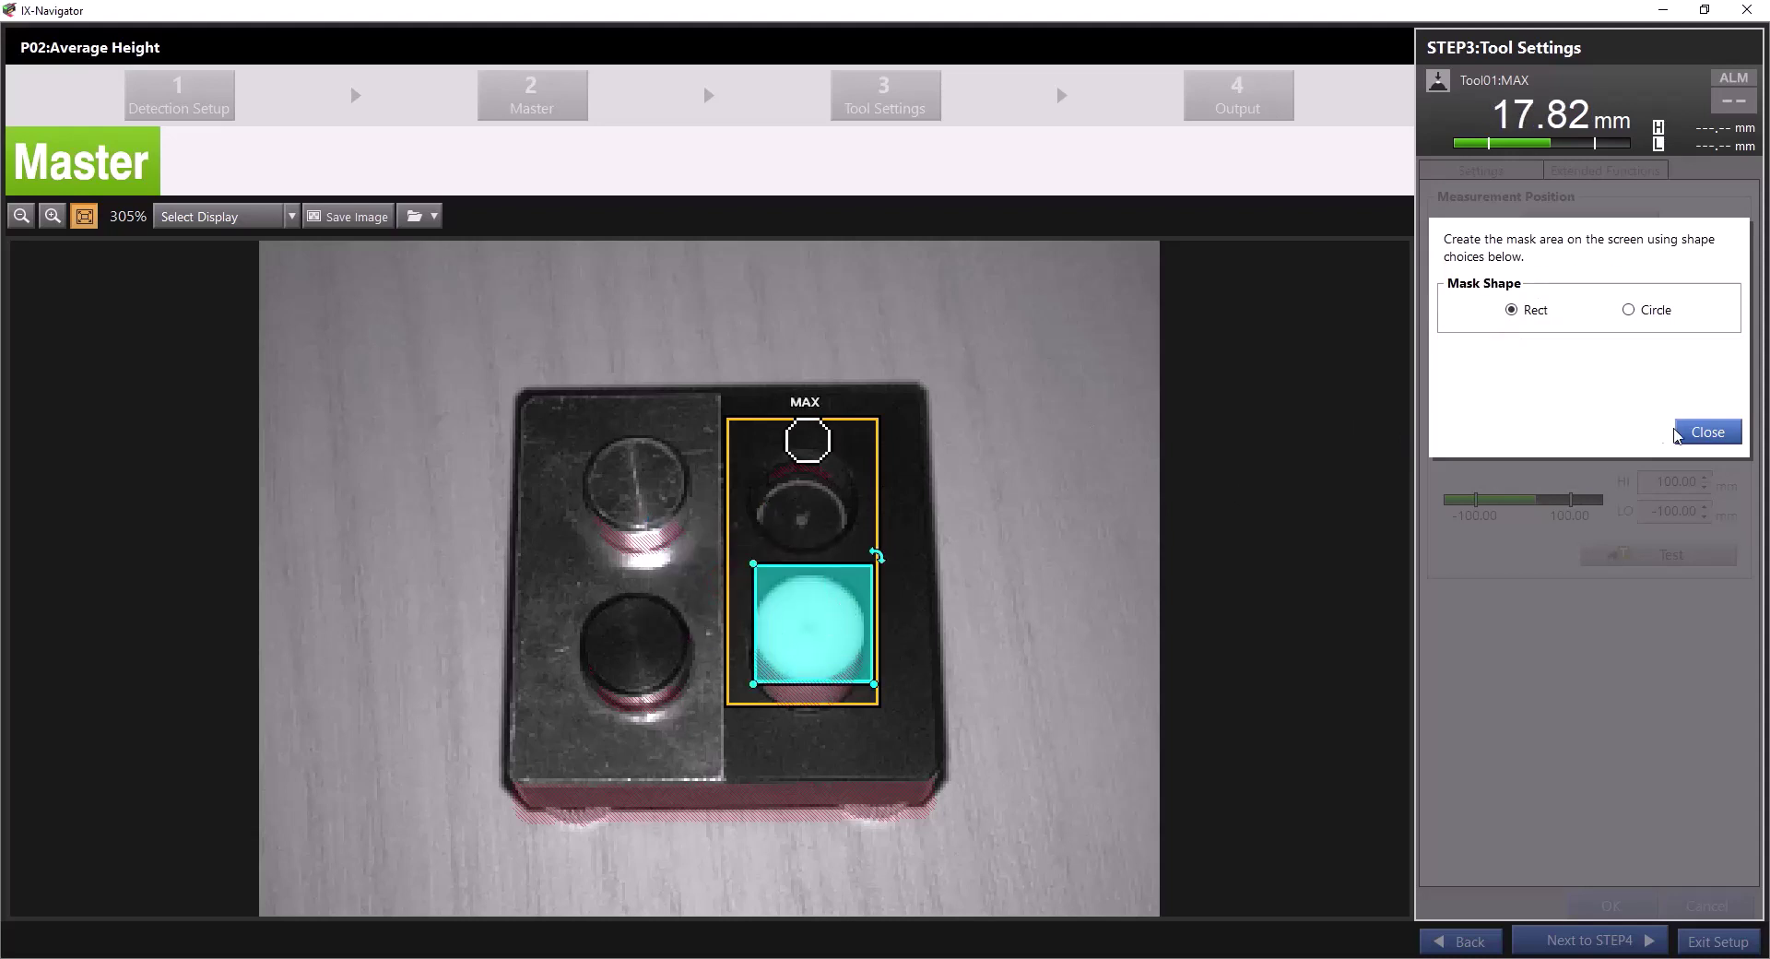
left_click(1707, 431)
left_click(1662, 351)
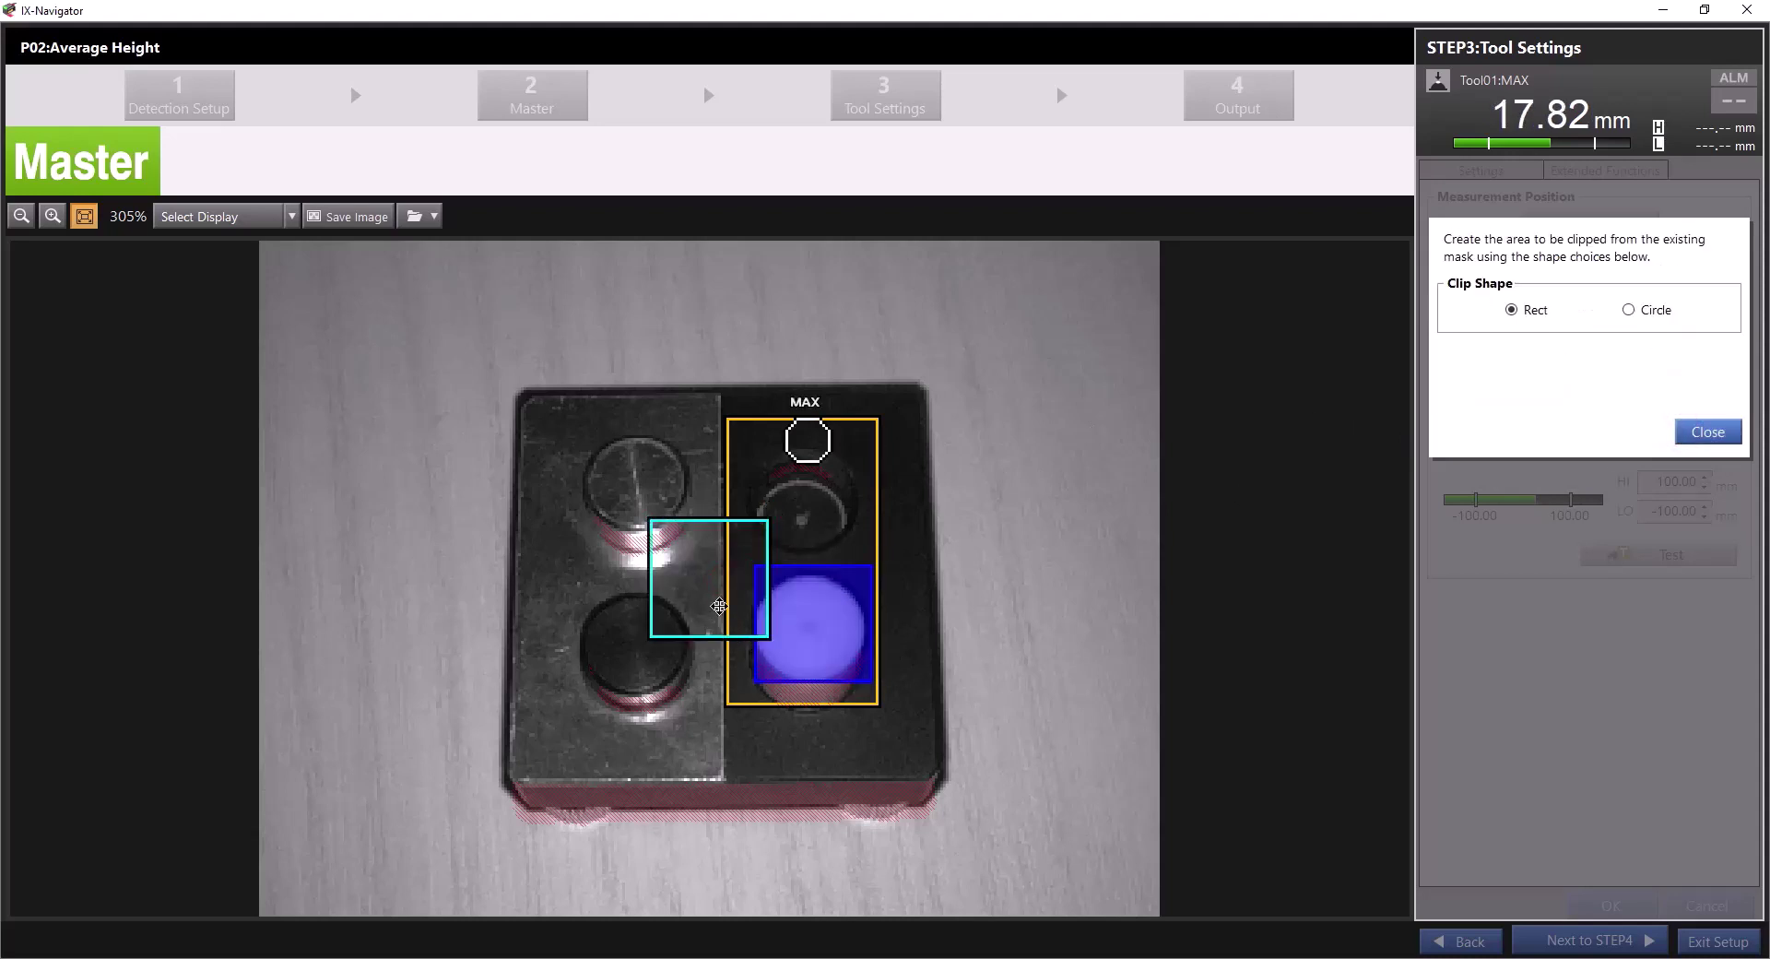
left_click_drag(719, 606, 826, 619)
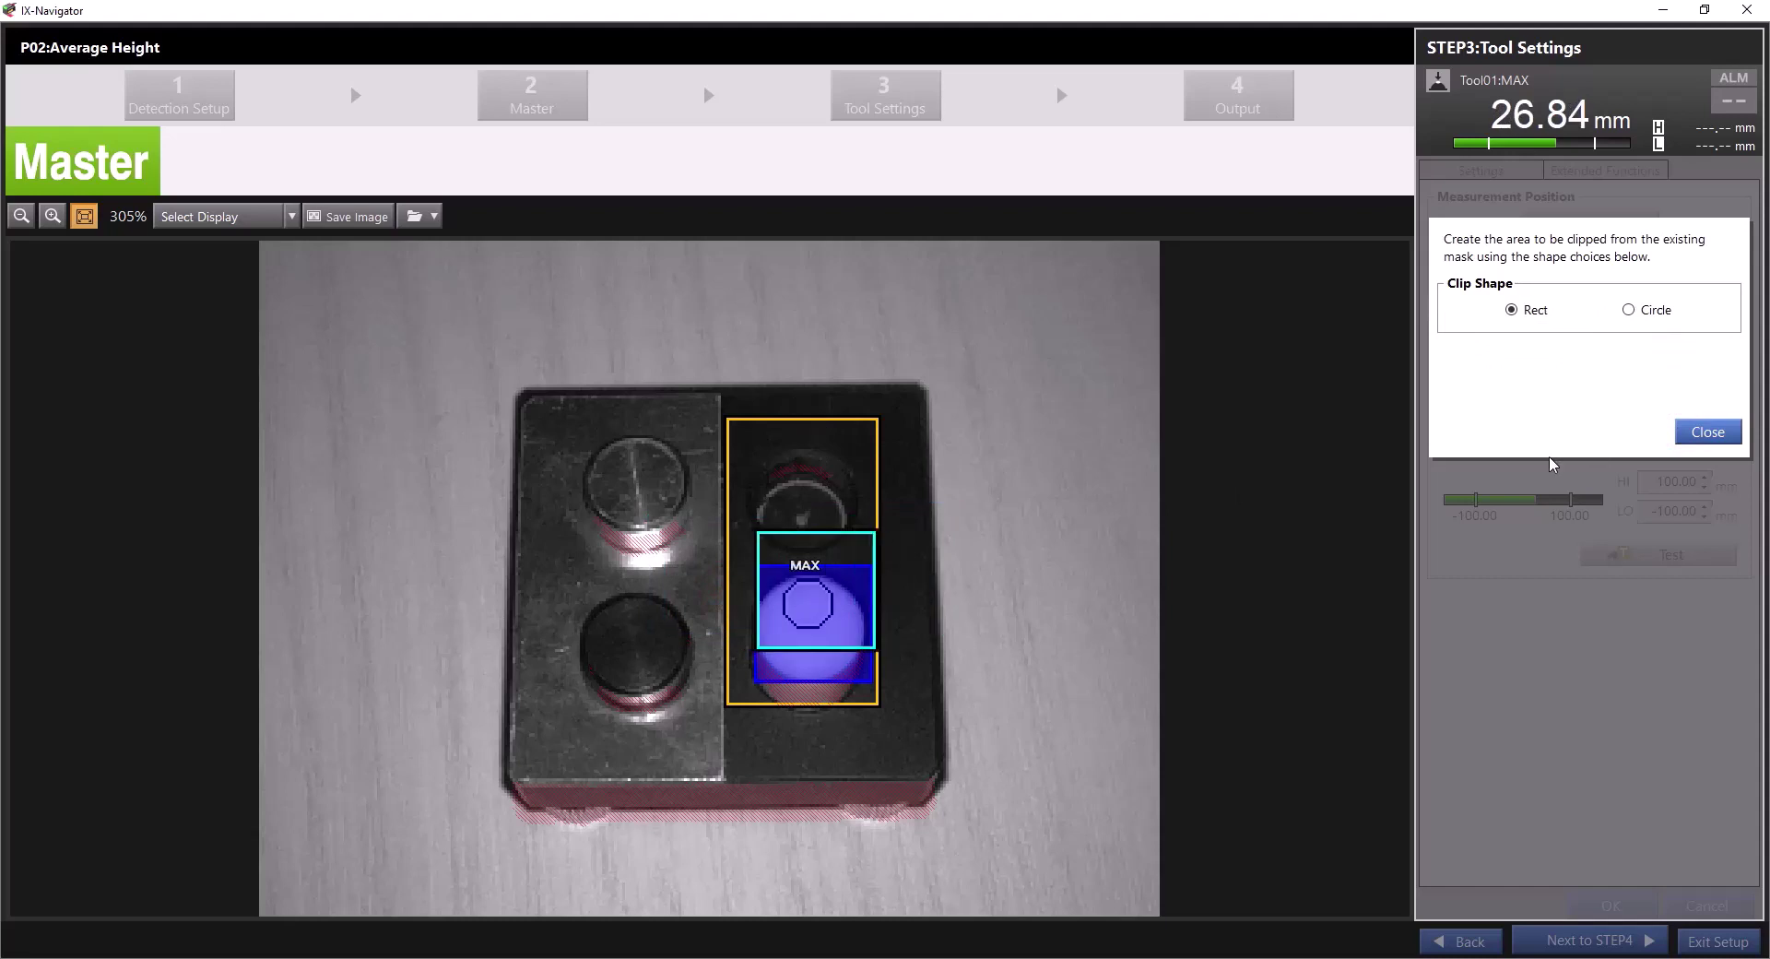
left_click(1707, 431)
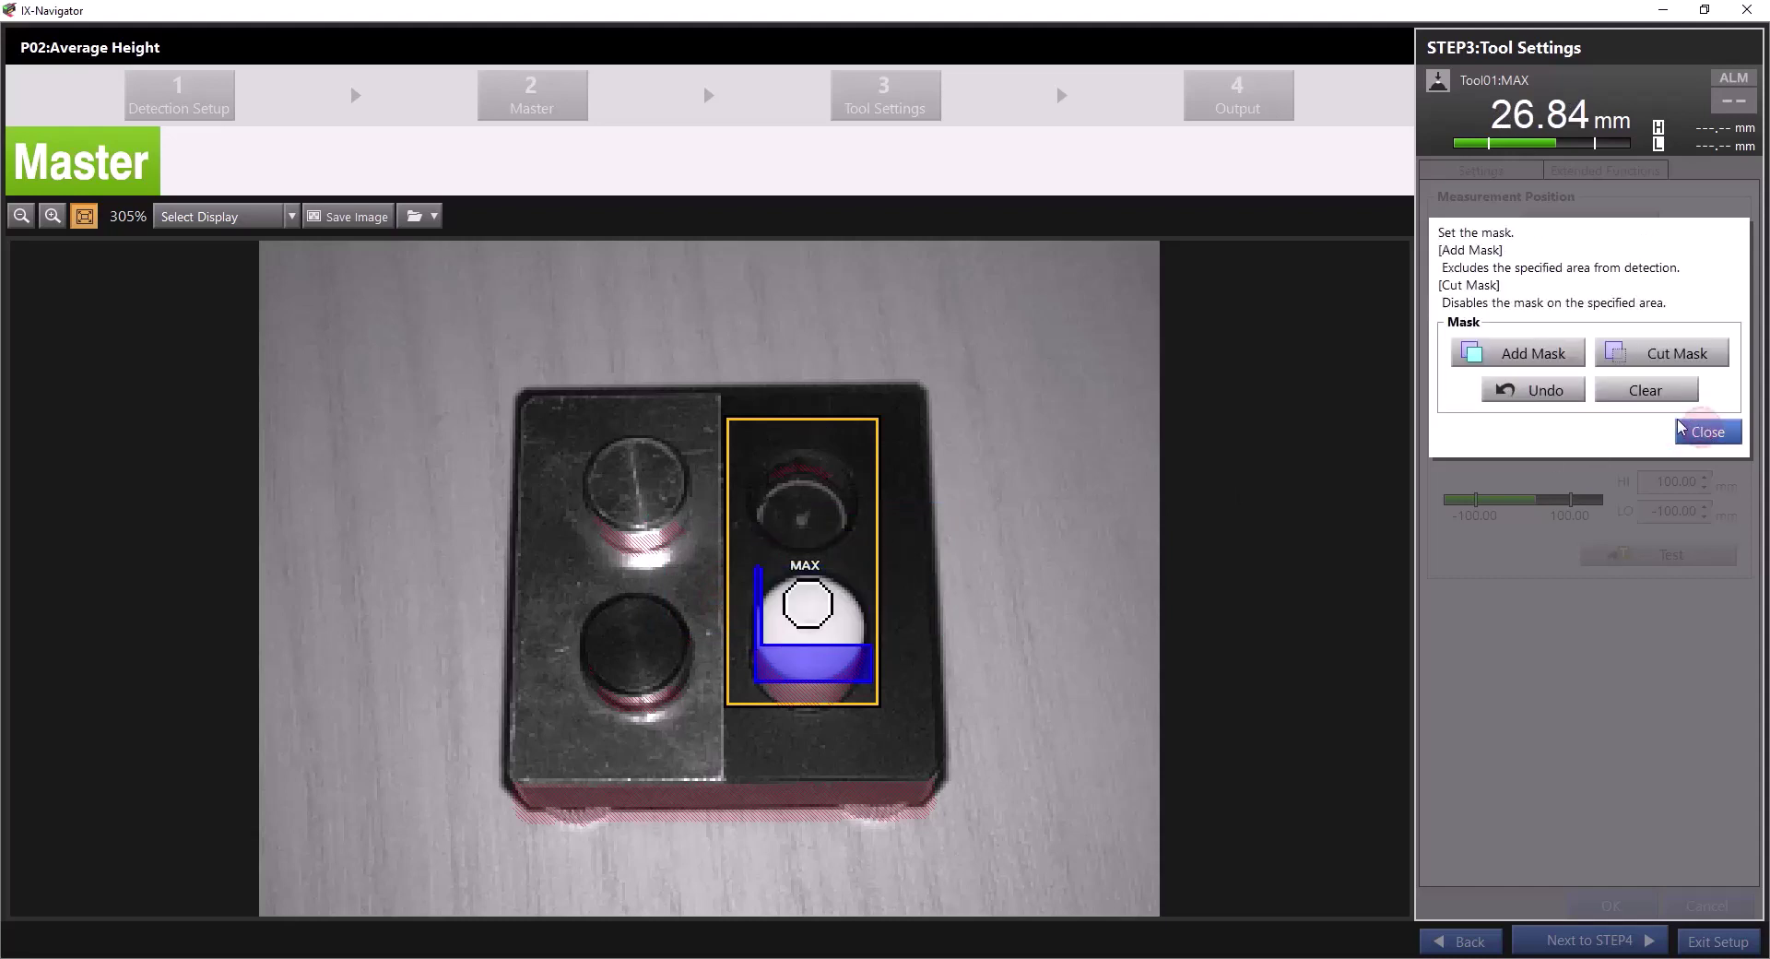
left_click(1655, 391)
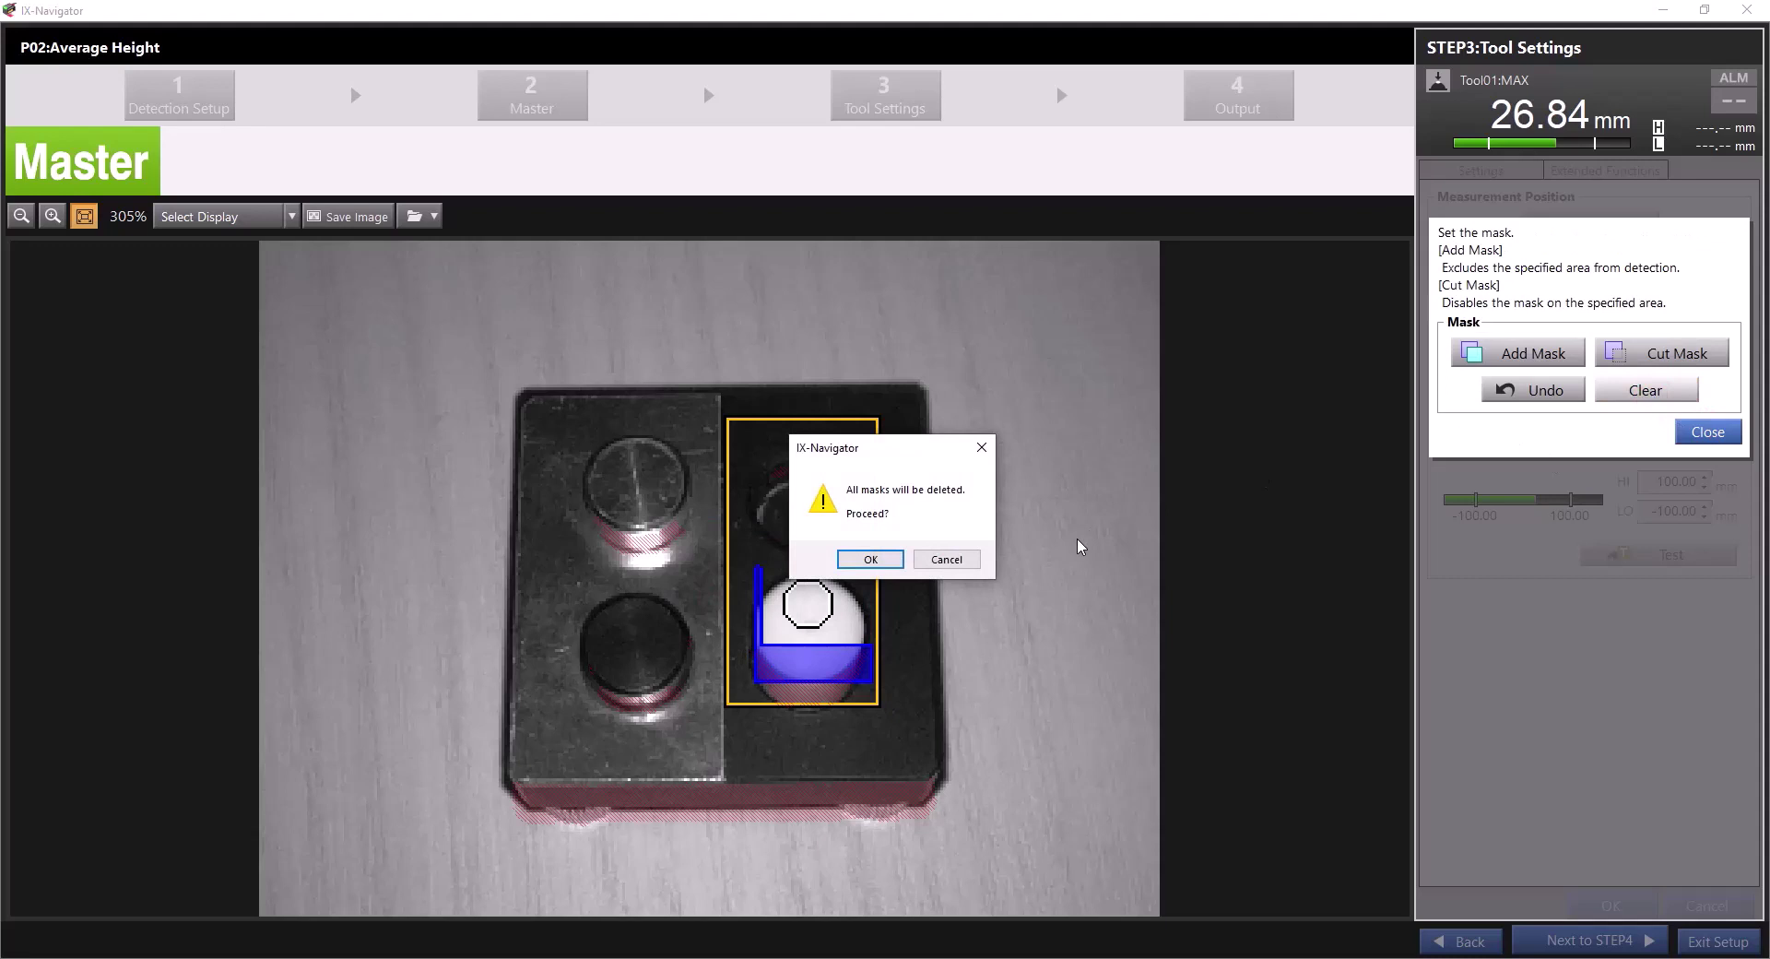
left_click(871, 559)
Keep the measurement method on MAX and raise the window's bottom edge so it reads 26.86 mm
left_click(1707, 431)
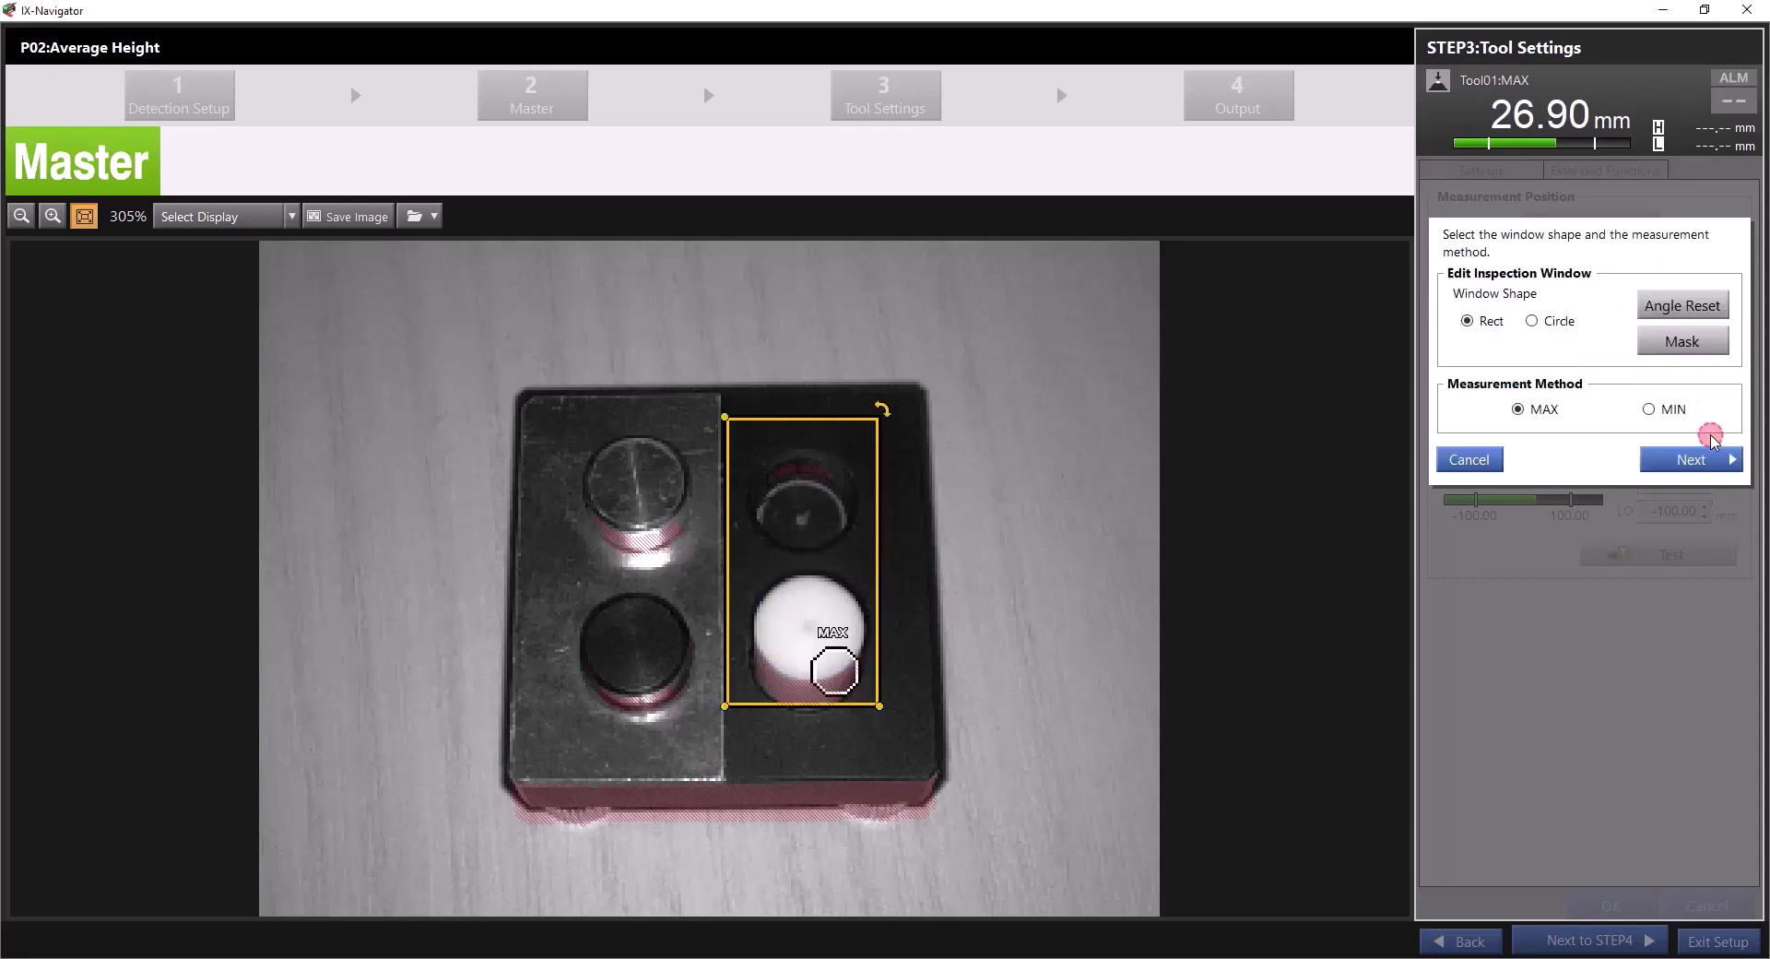
left_click(1669, 413)
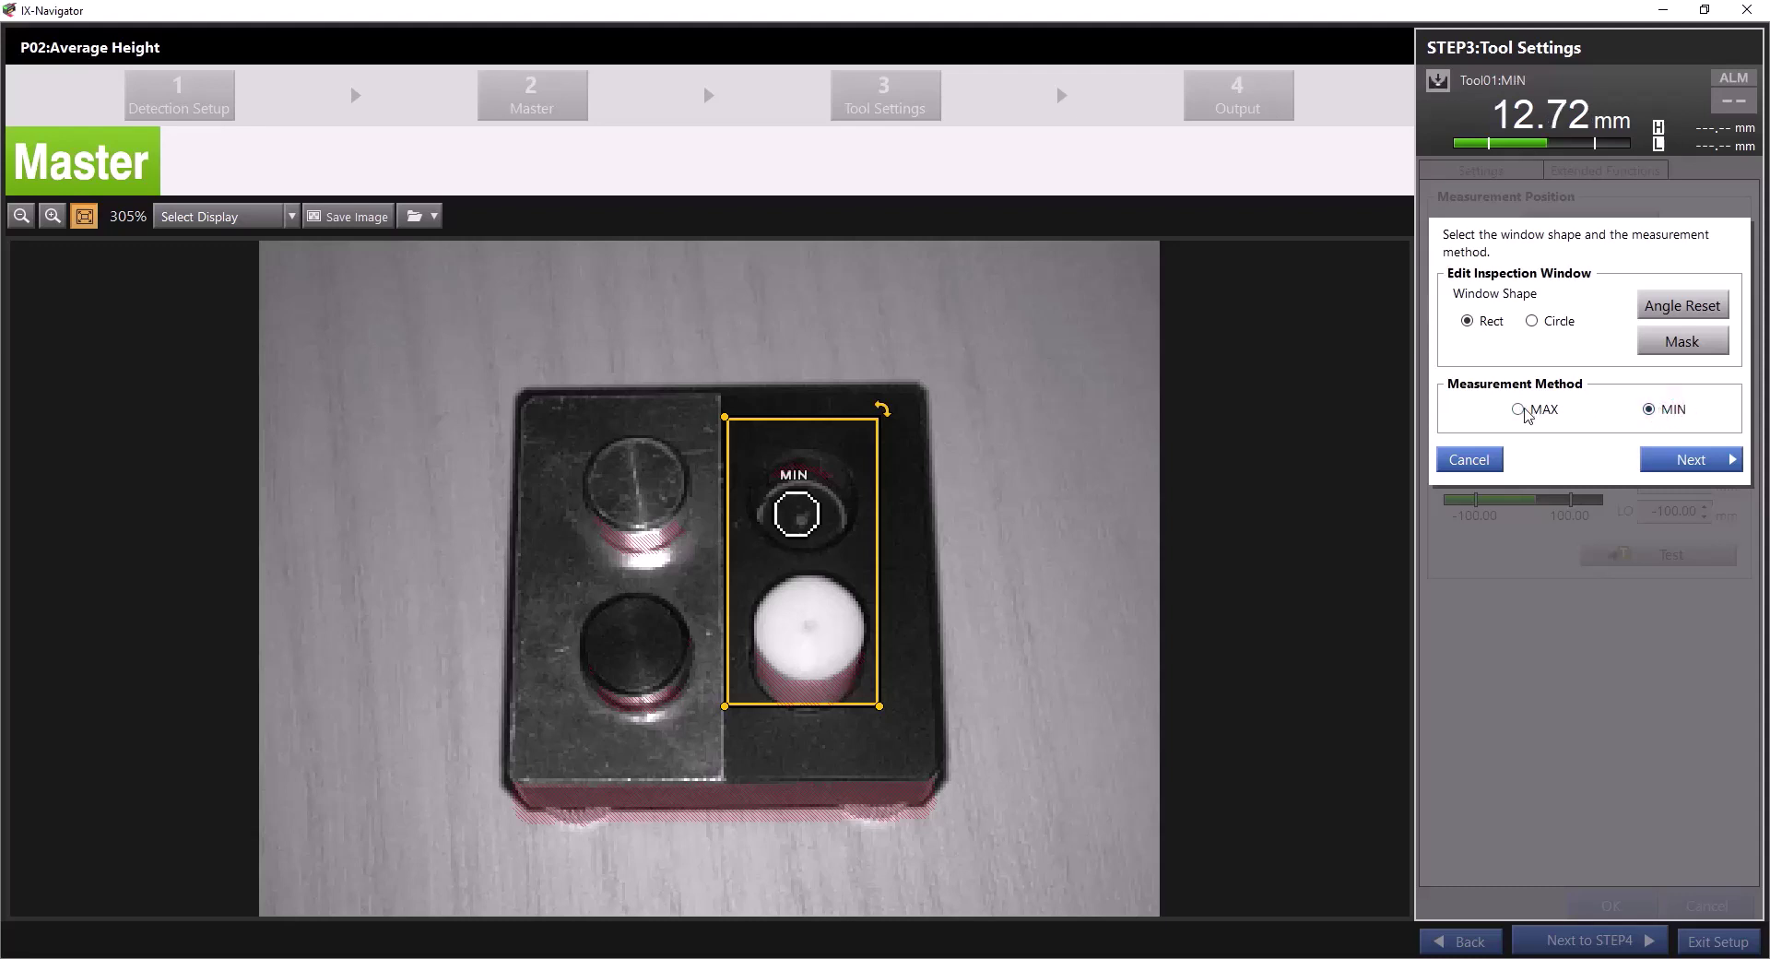
left_click(1523, 411)
left_click(1674, 413)
left_click(1539, 411)
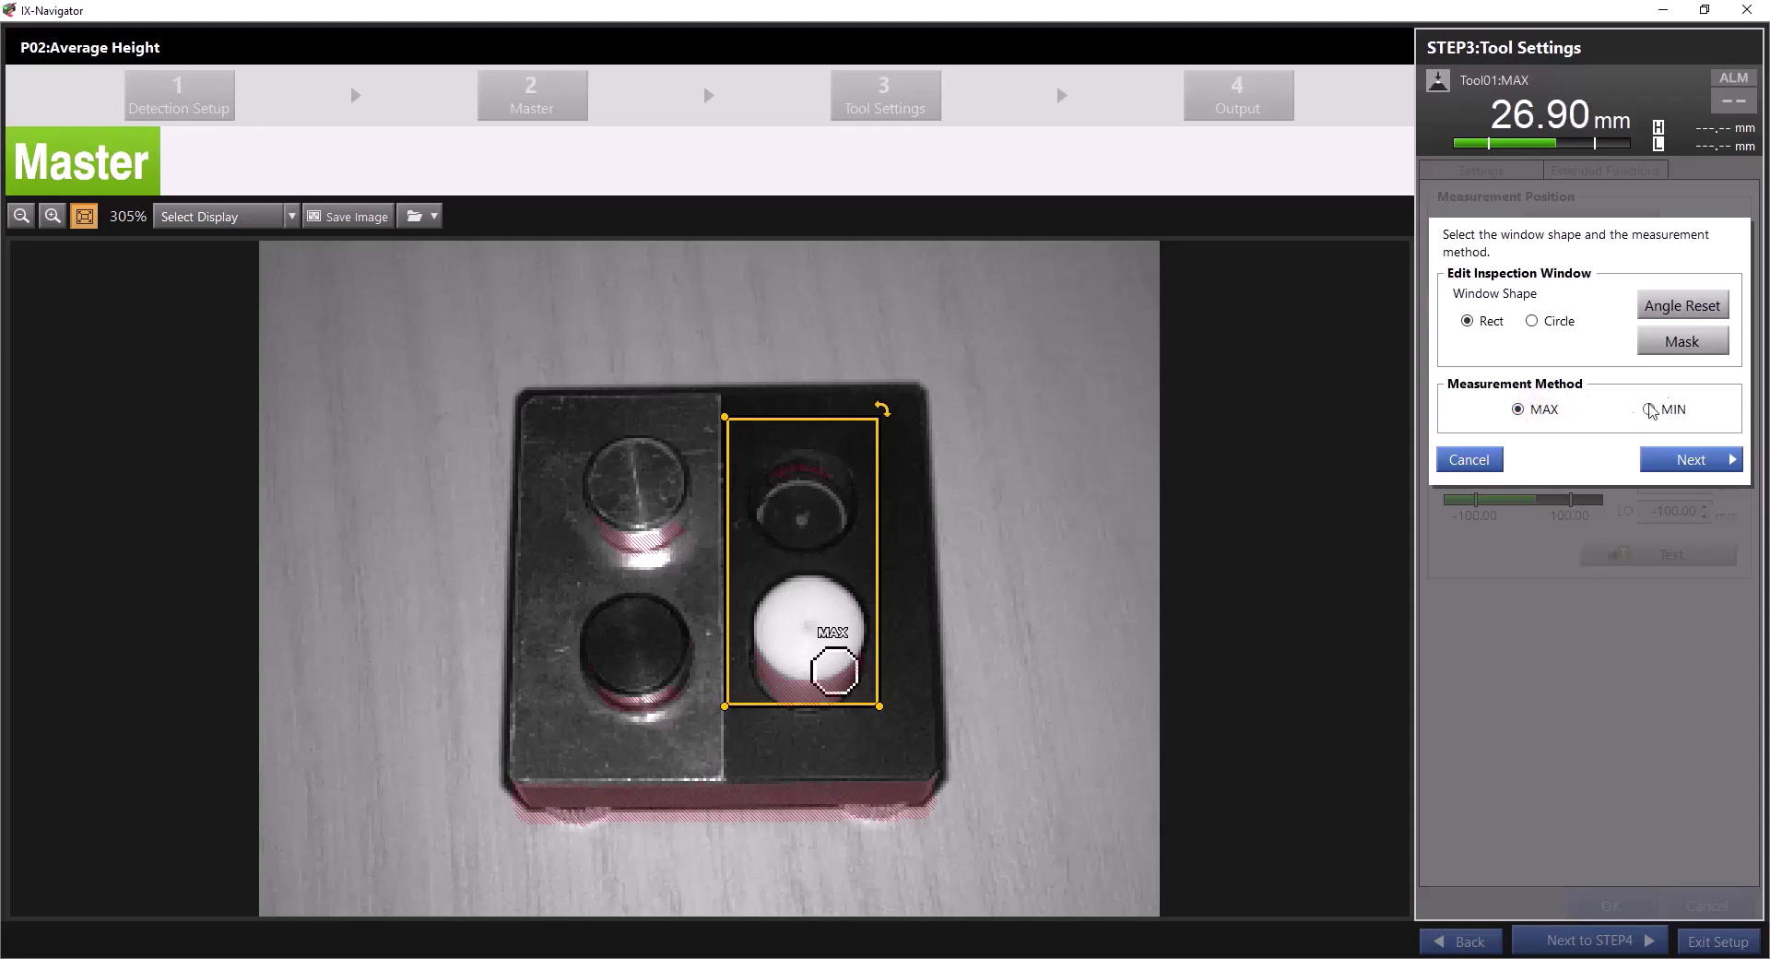
left_click(1650, 412)
left_click(1556, 416)
left_click_drag(799, 707, 799, 690)
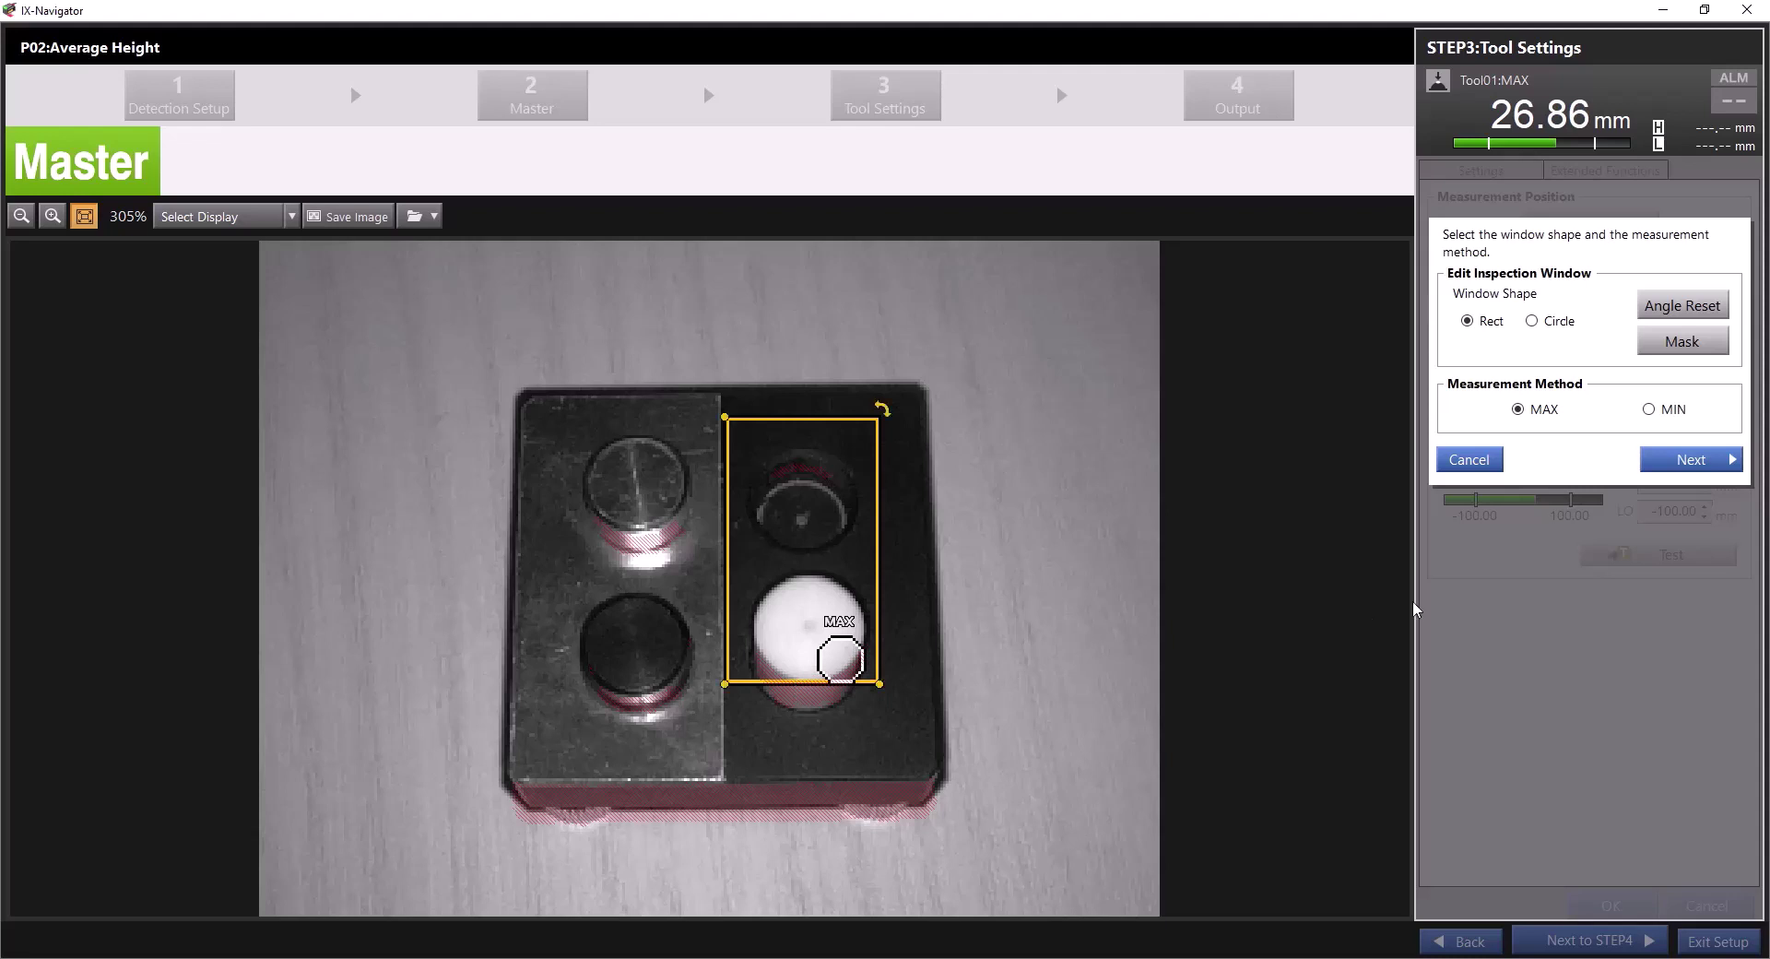
In Tool01's settings, compare Small, Normal and Large averaging areas and settle on Large
left_click(1706, 449)
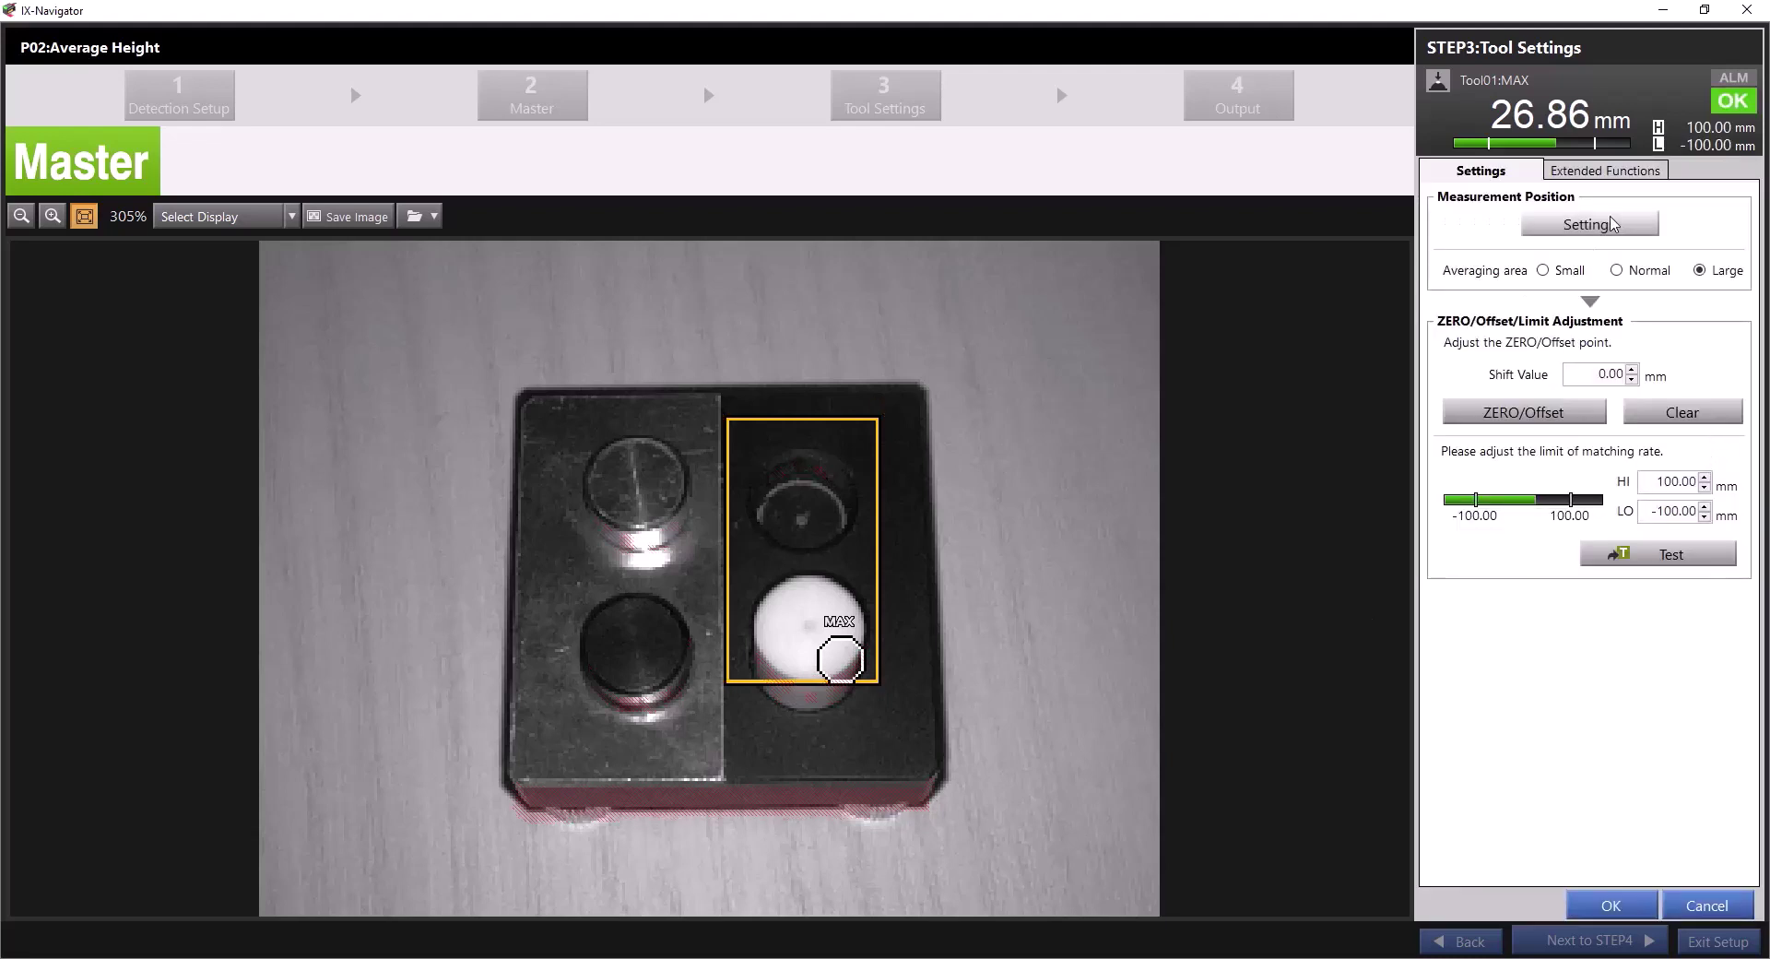
left_click(1632, 225)
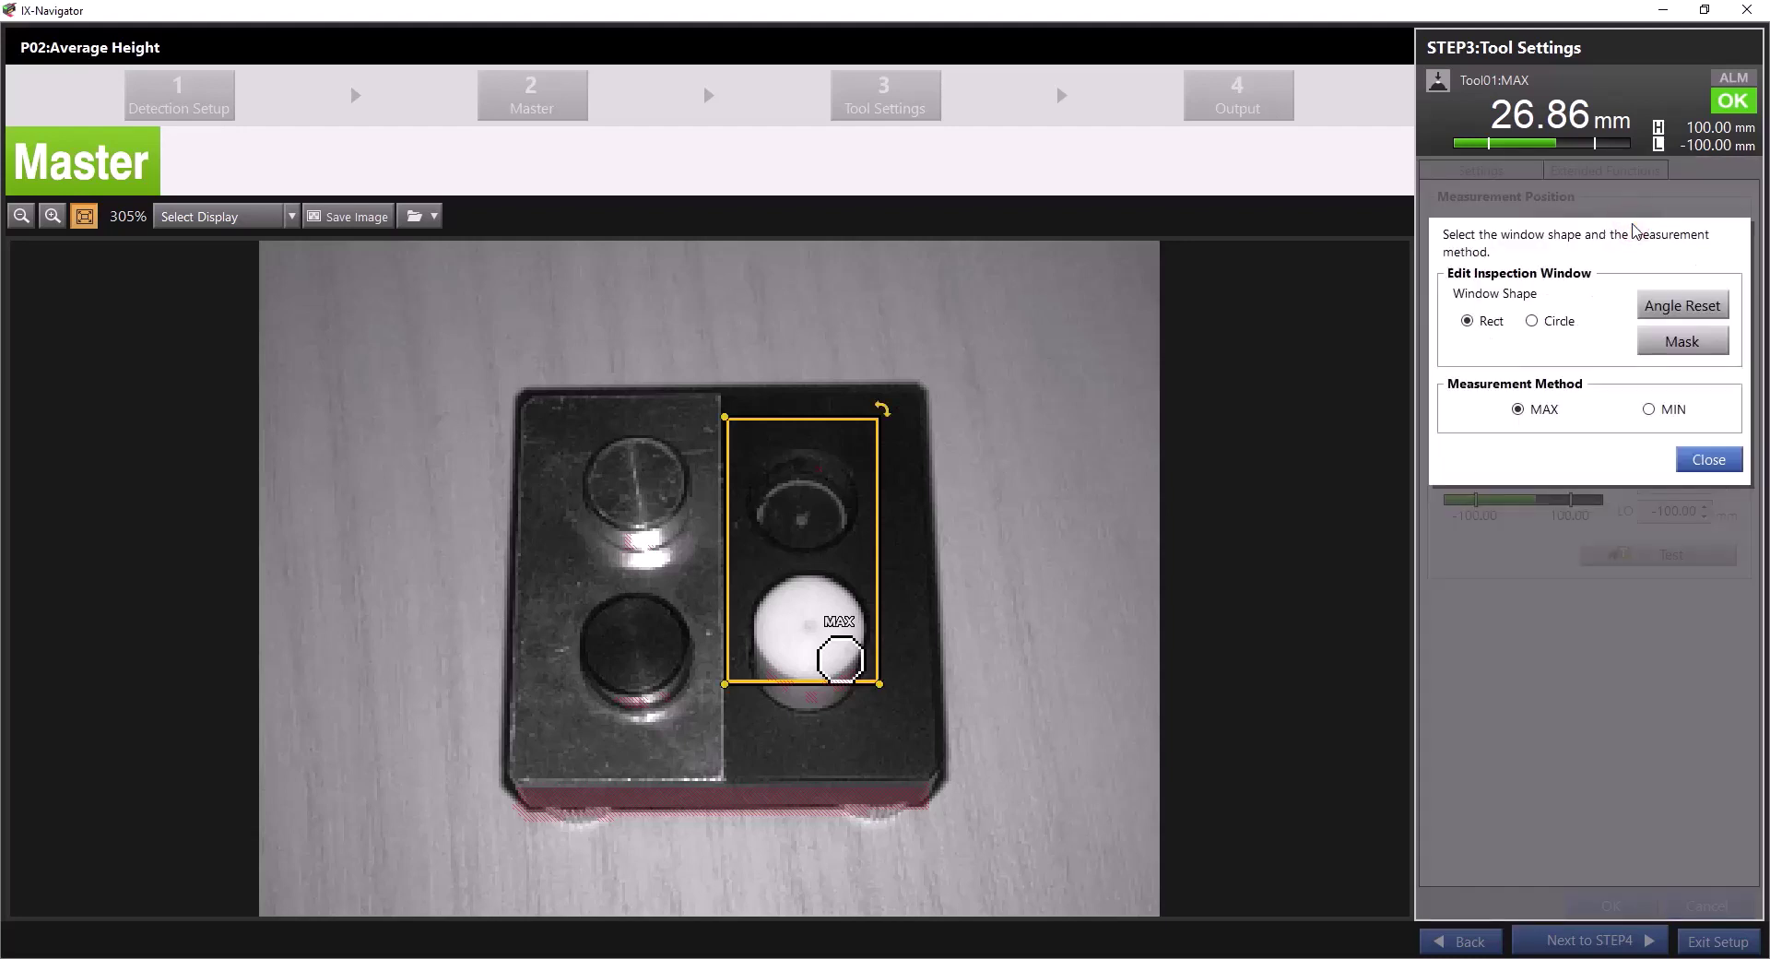
left_click(1701, 457)
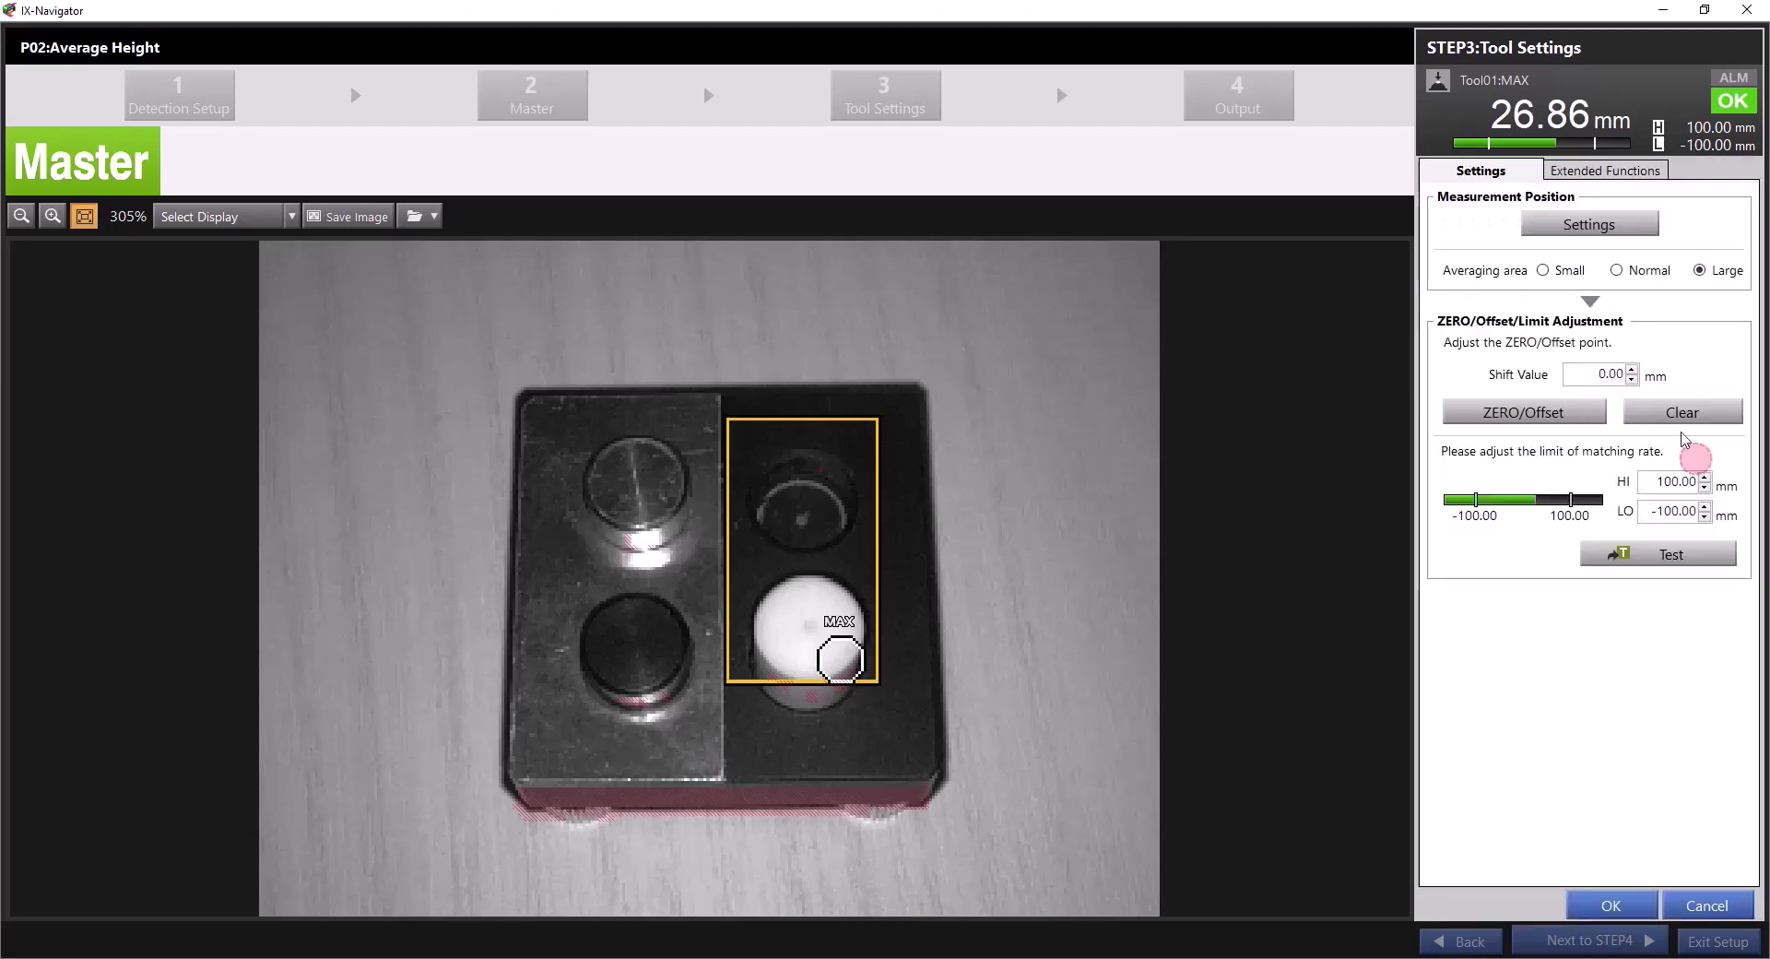
left_click(1637, 274)
left_click(1568, 271)
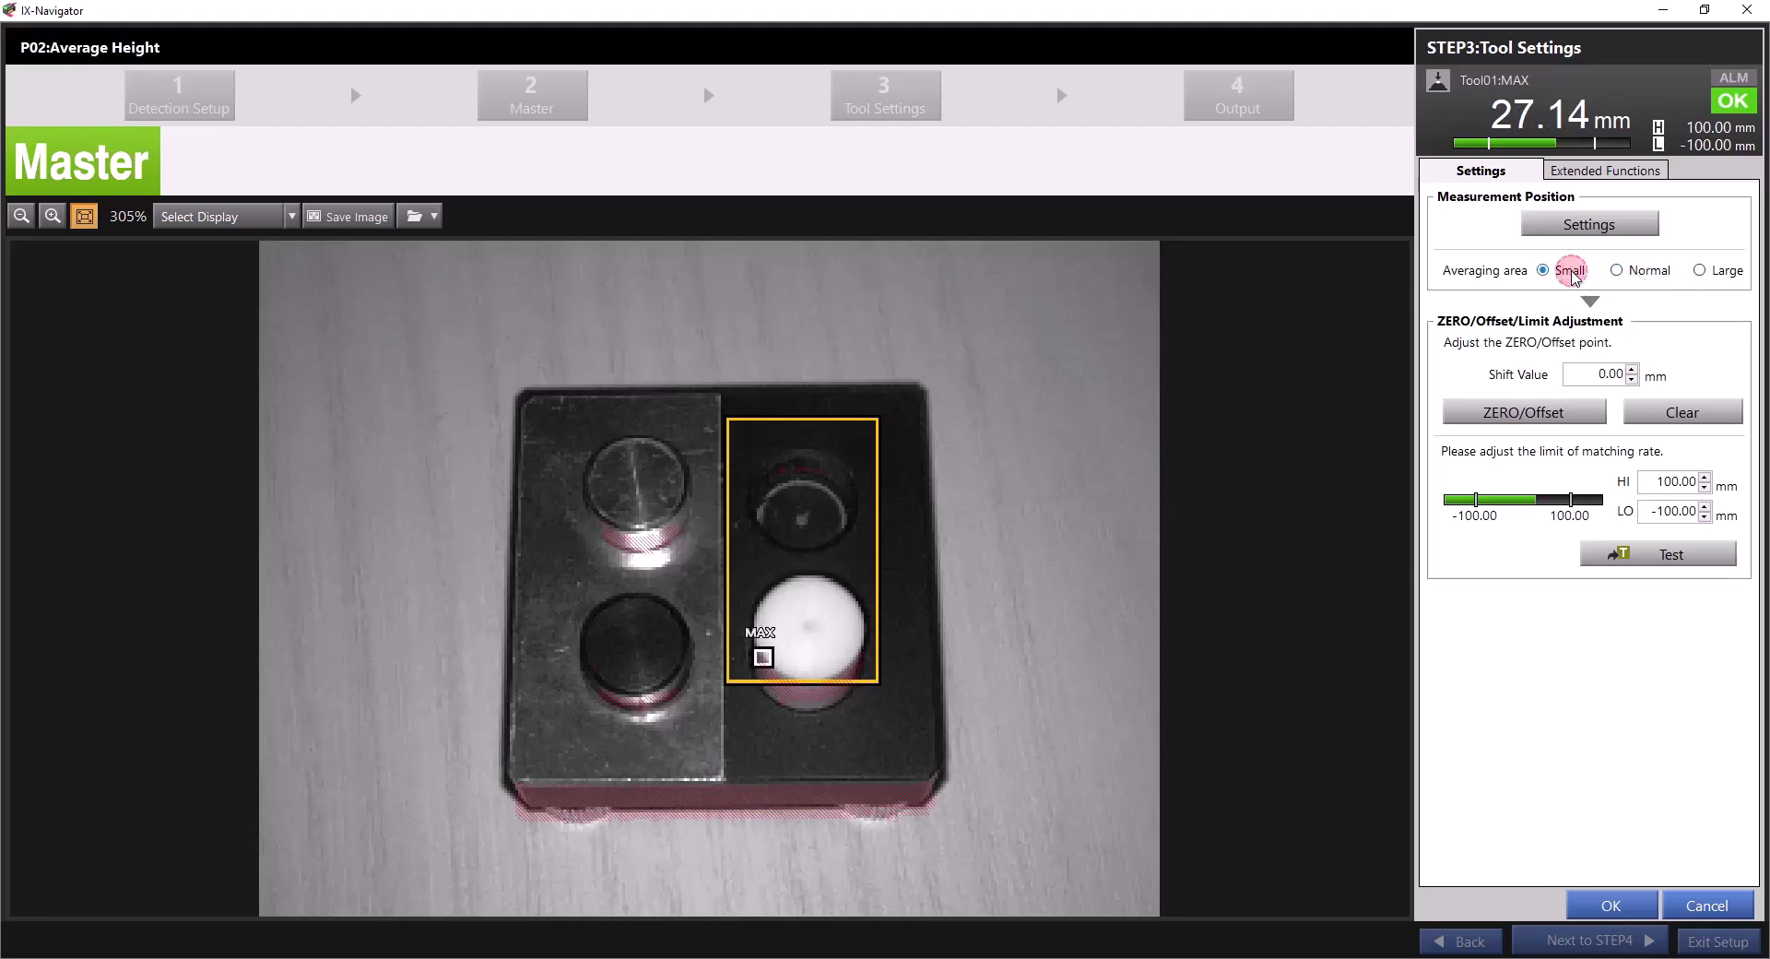
left_click(1619, 274)
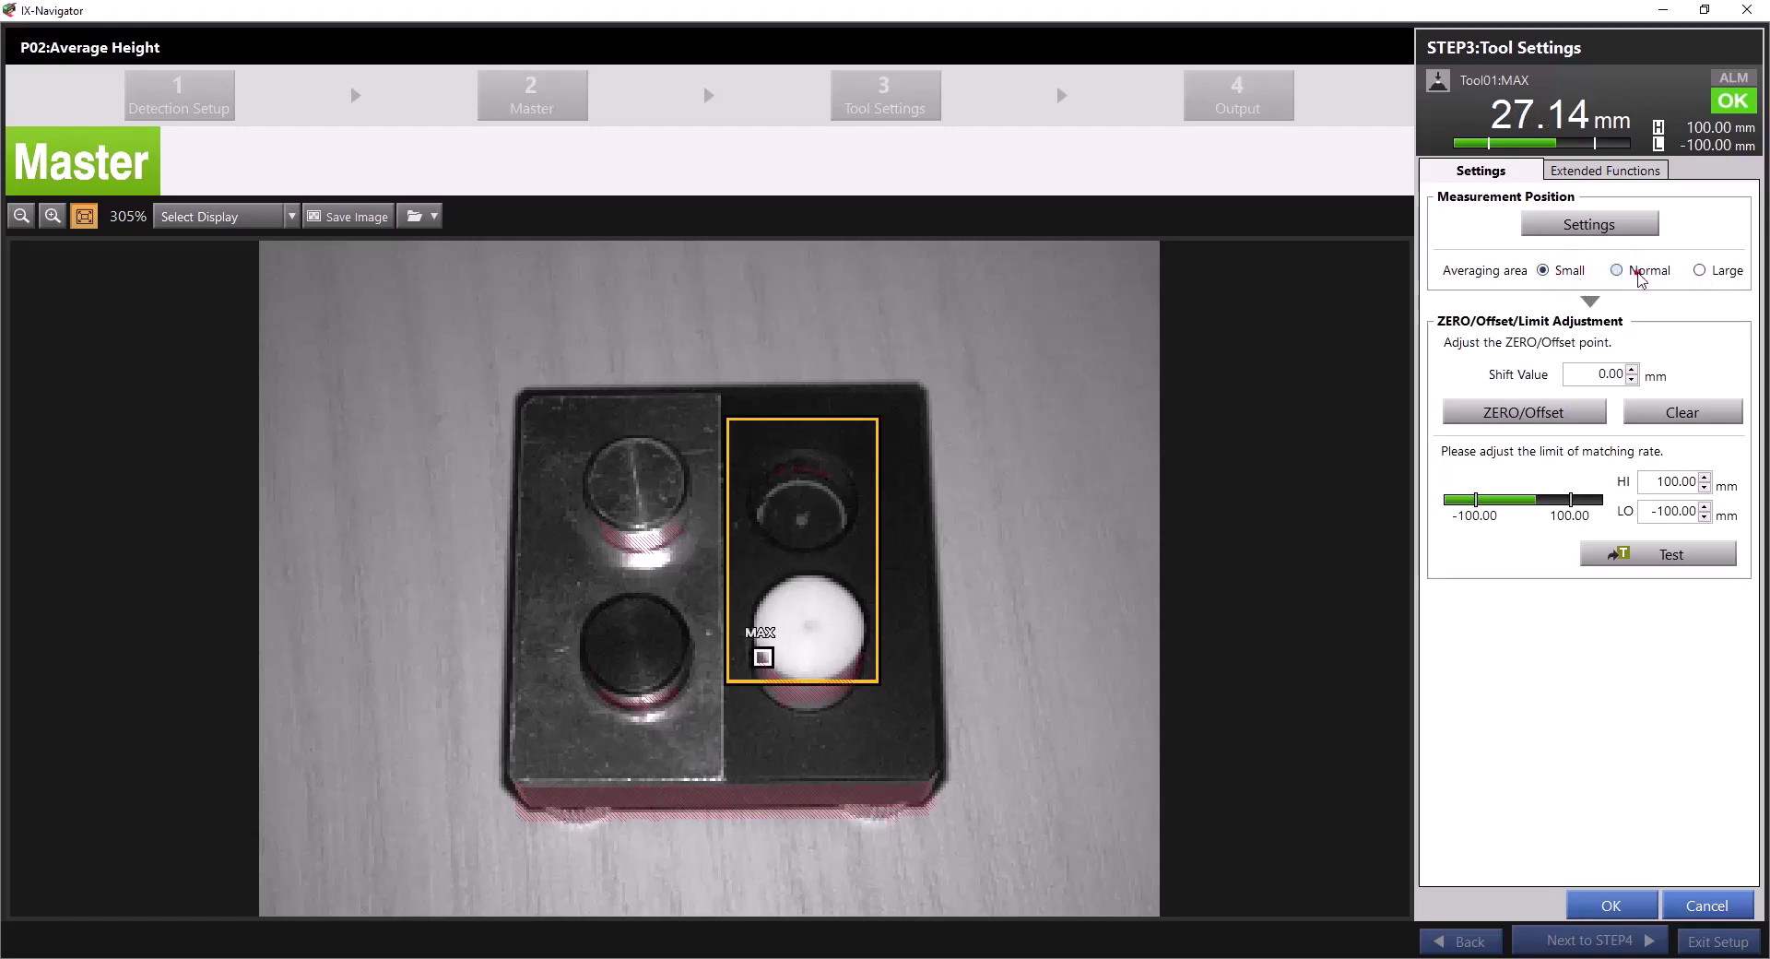
left_click(1727, 275)
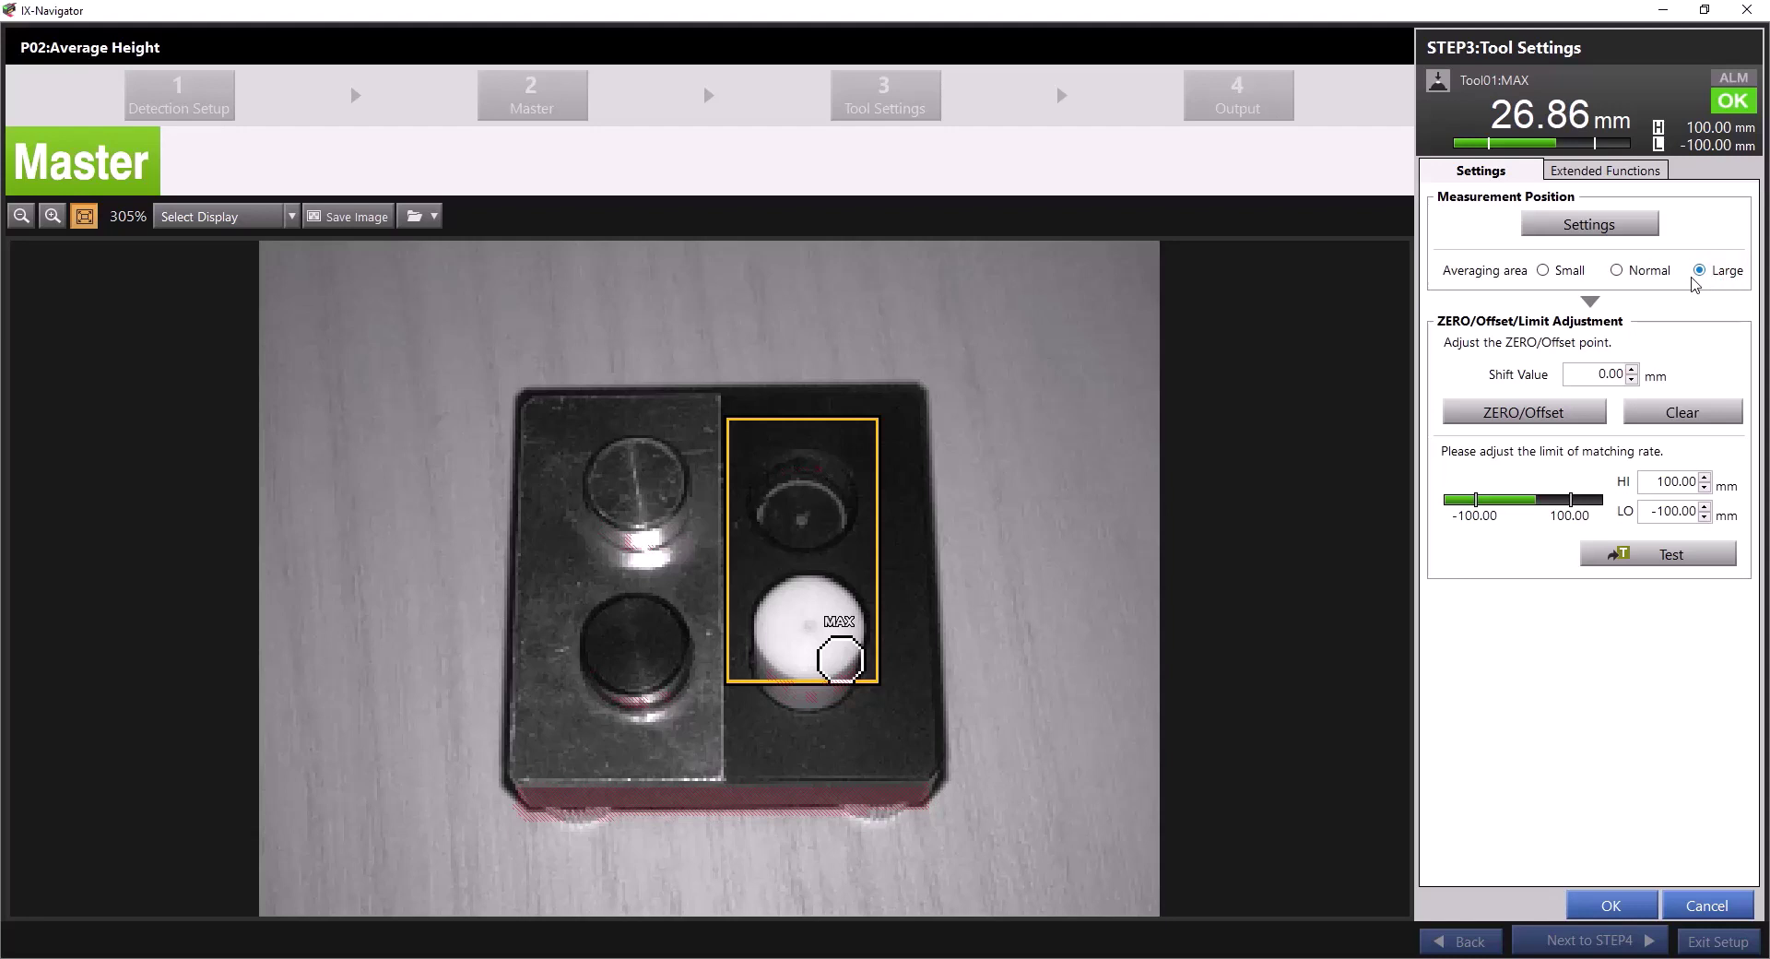
left_click(1649, 275)
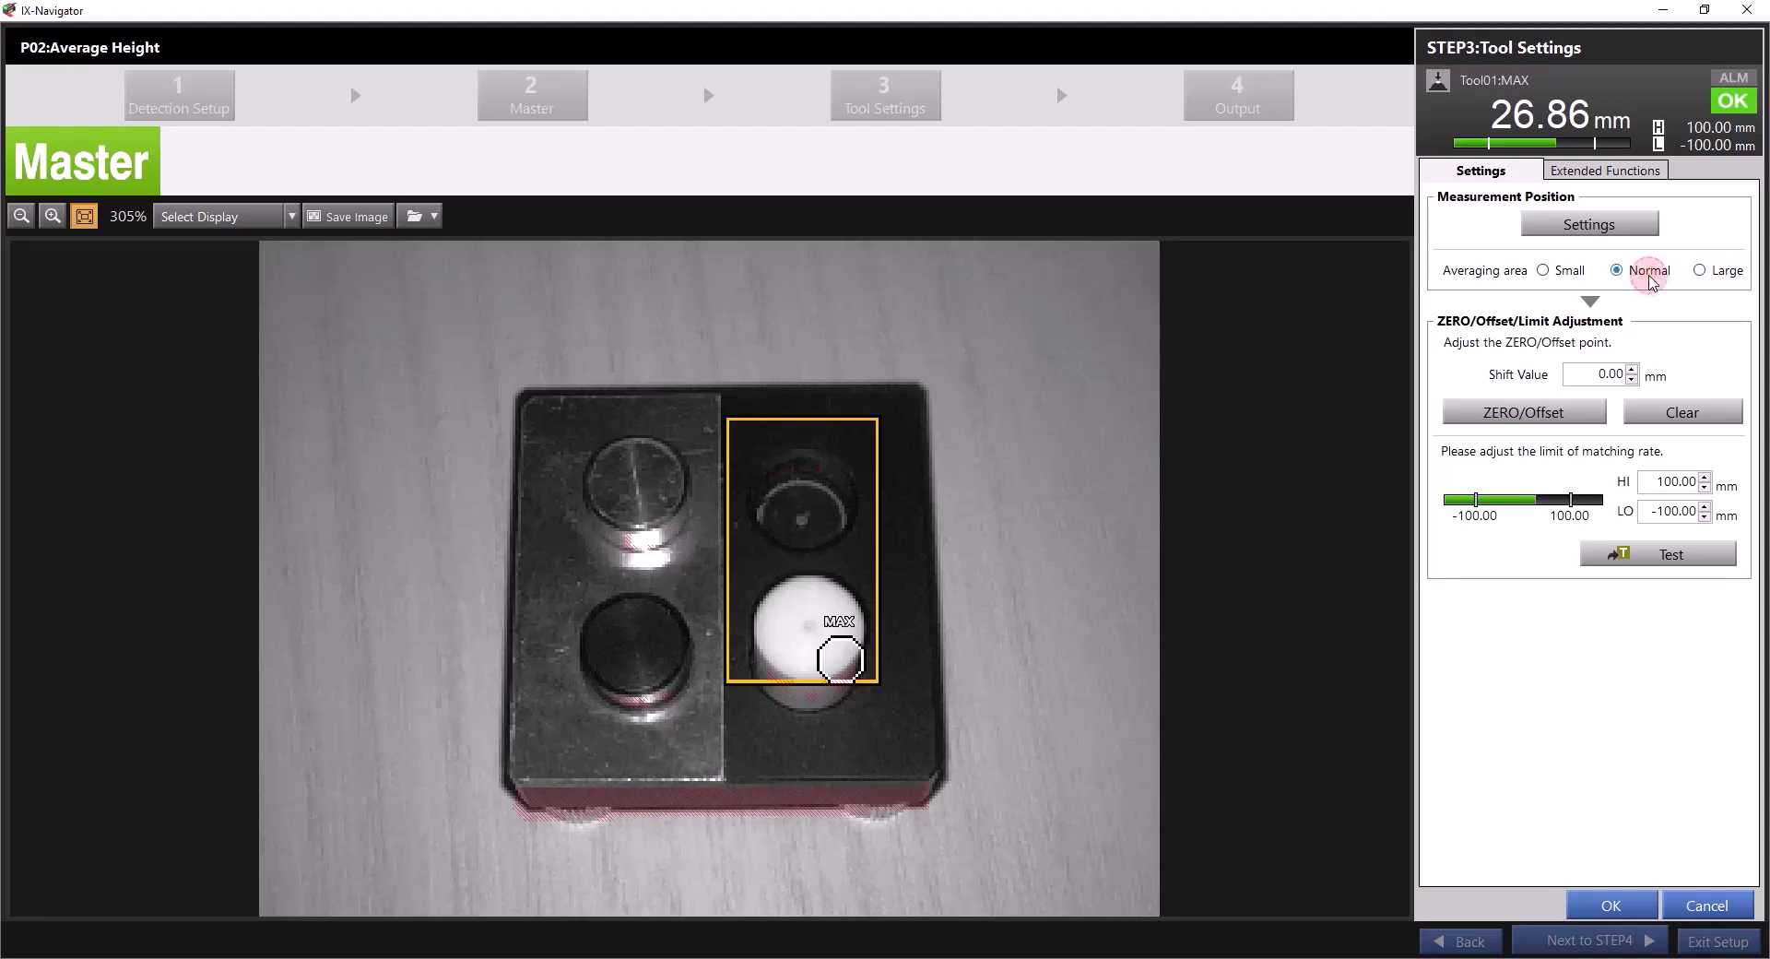
left_click(1720, 273)
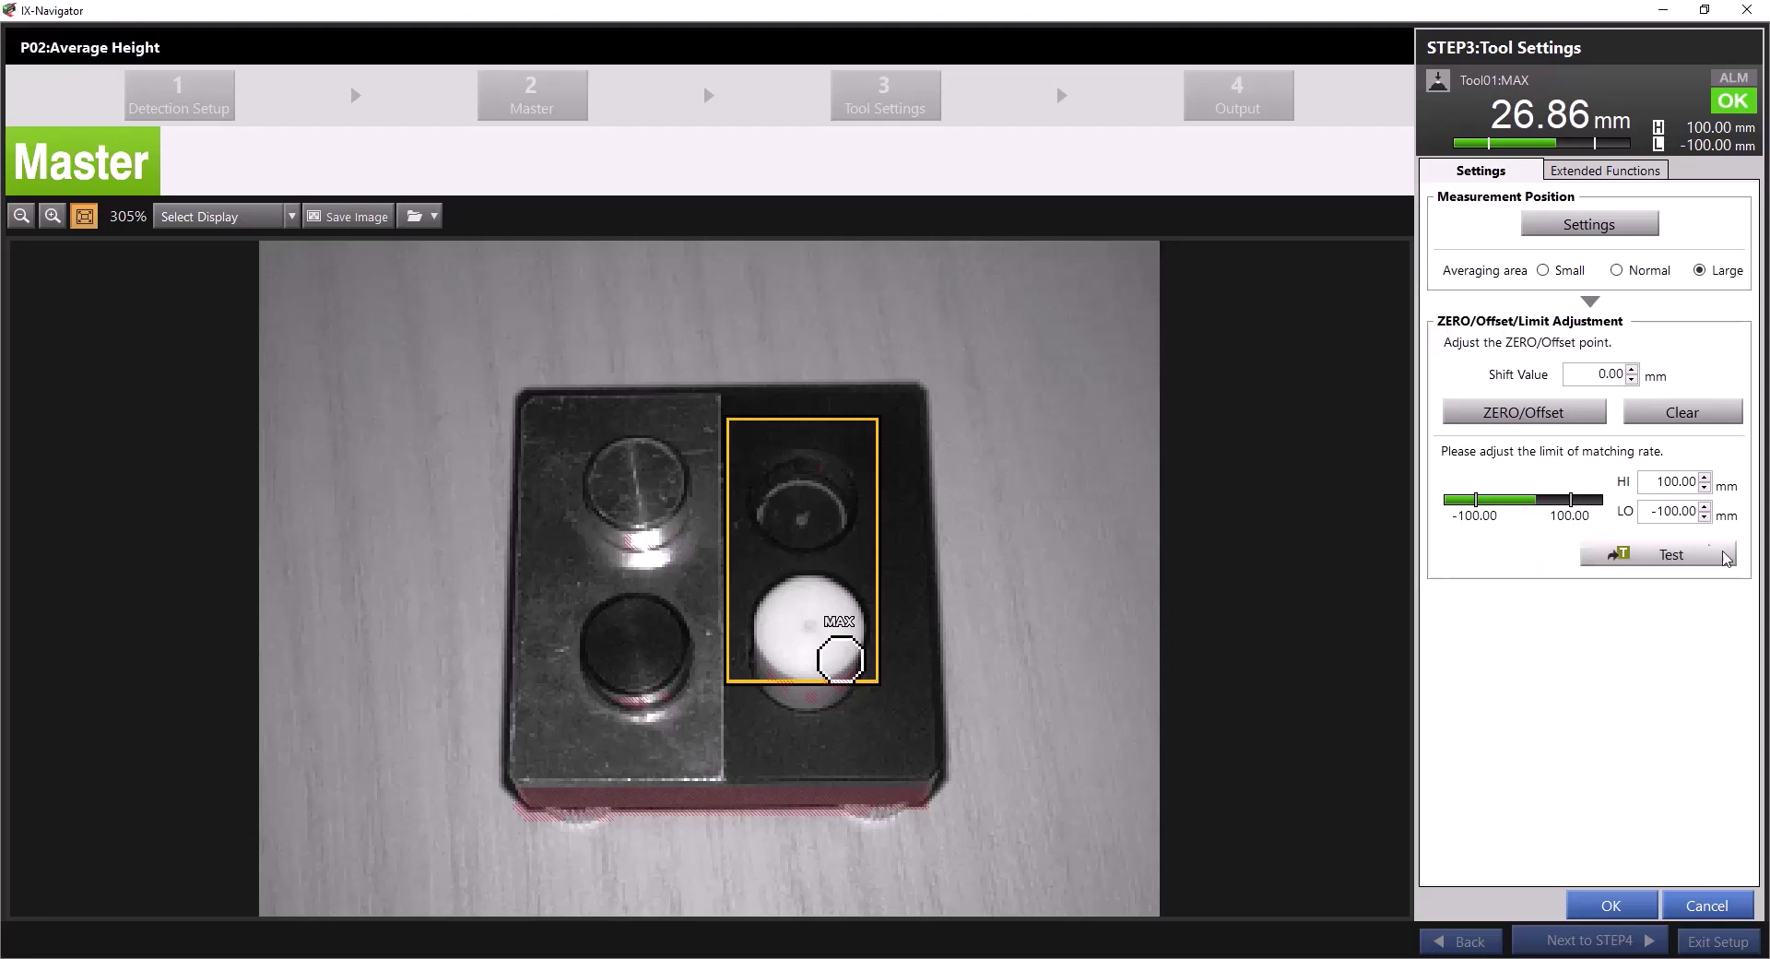
Zero the current height reading so Tool01 reads 0.00 mm
left_click(1588, 383)
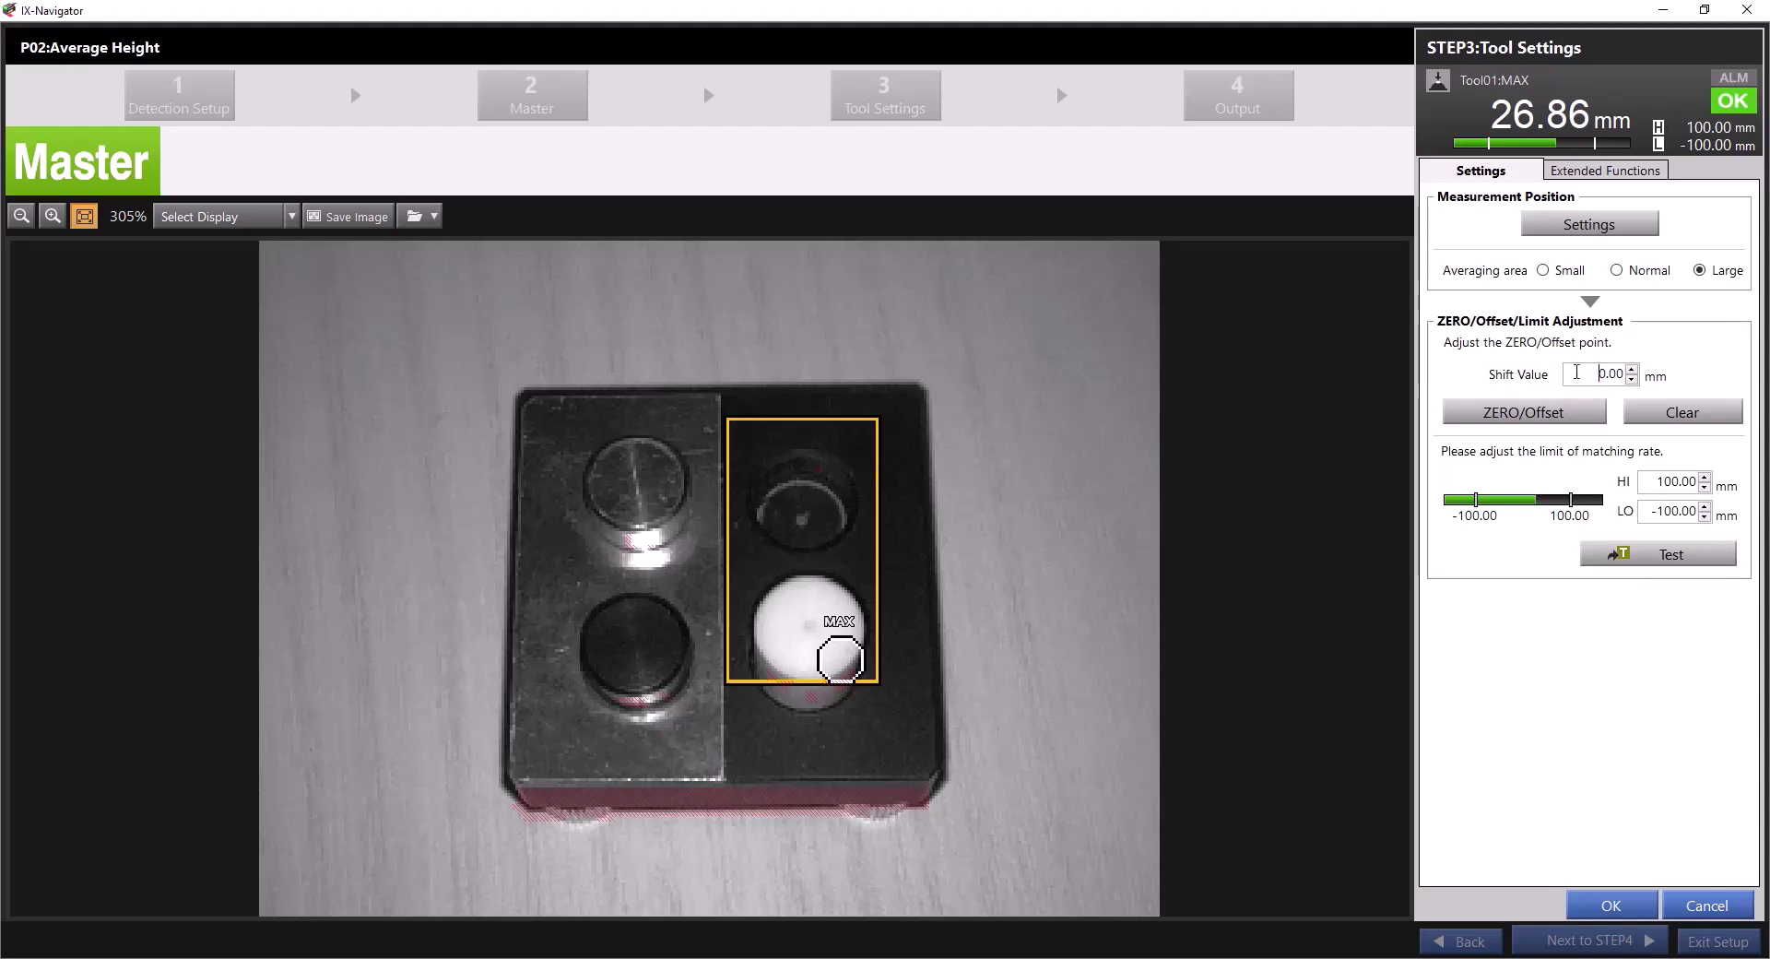
double_click(1579, 375)
left_click(1578, 374)
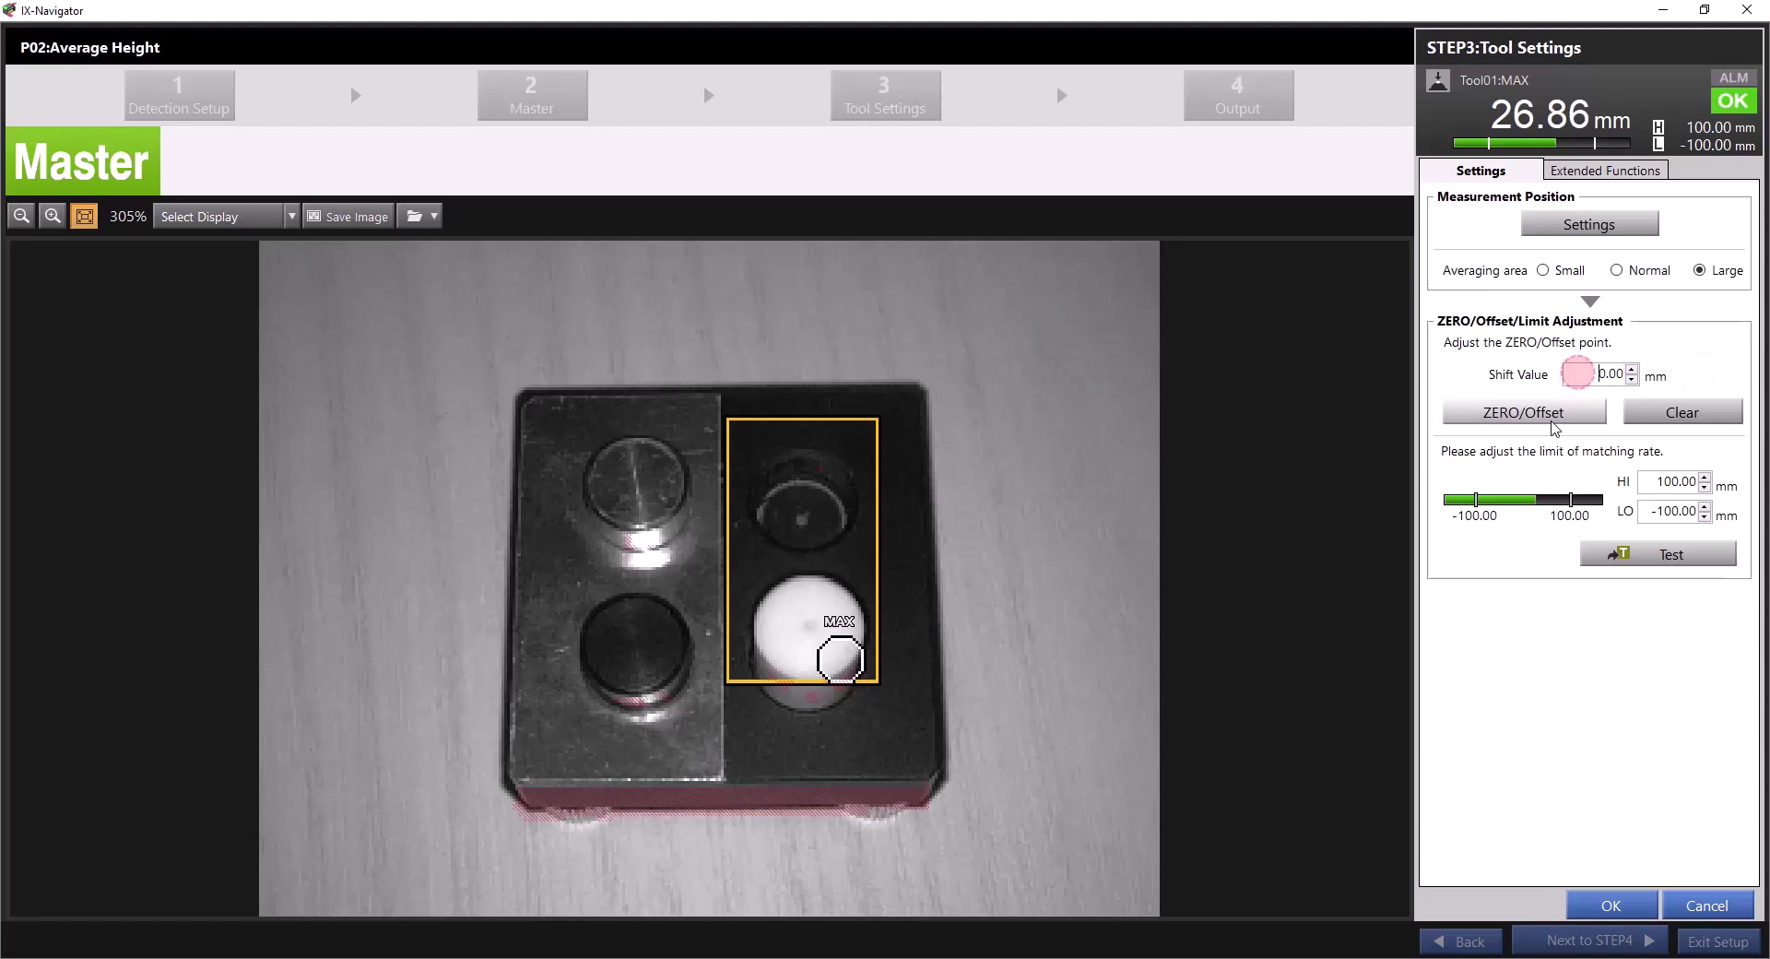
left_click(1552, 419)
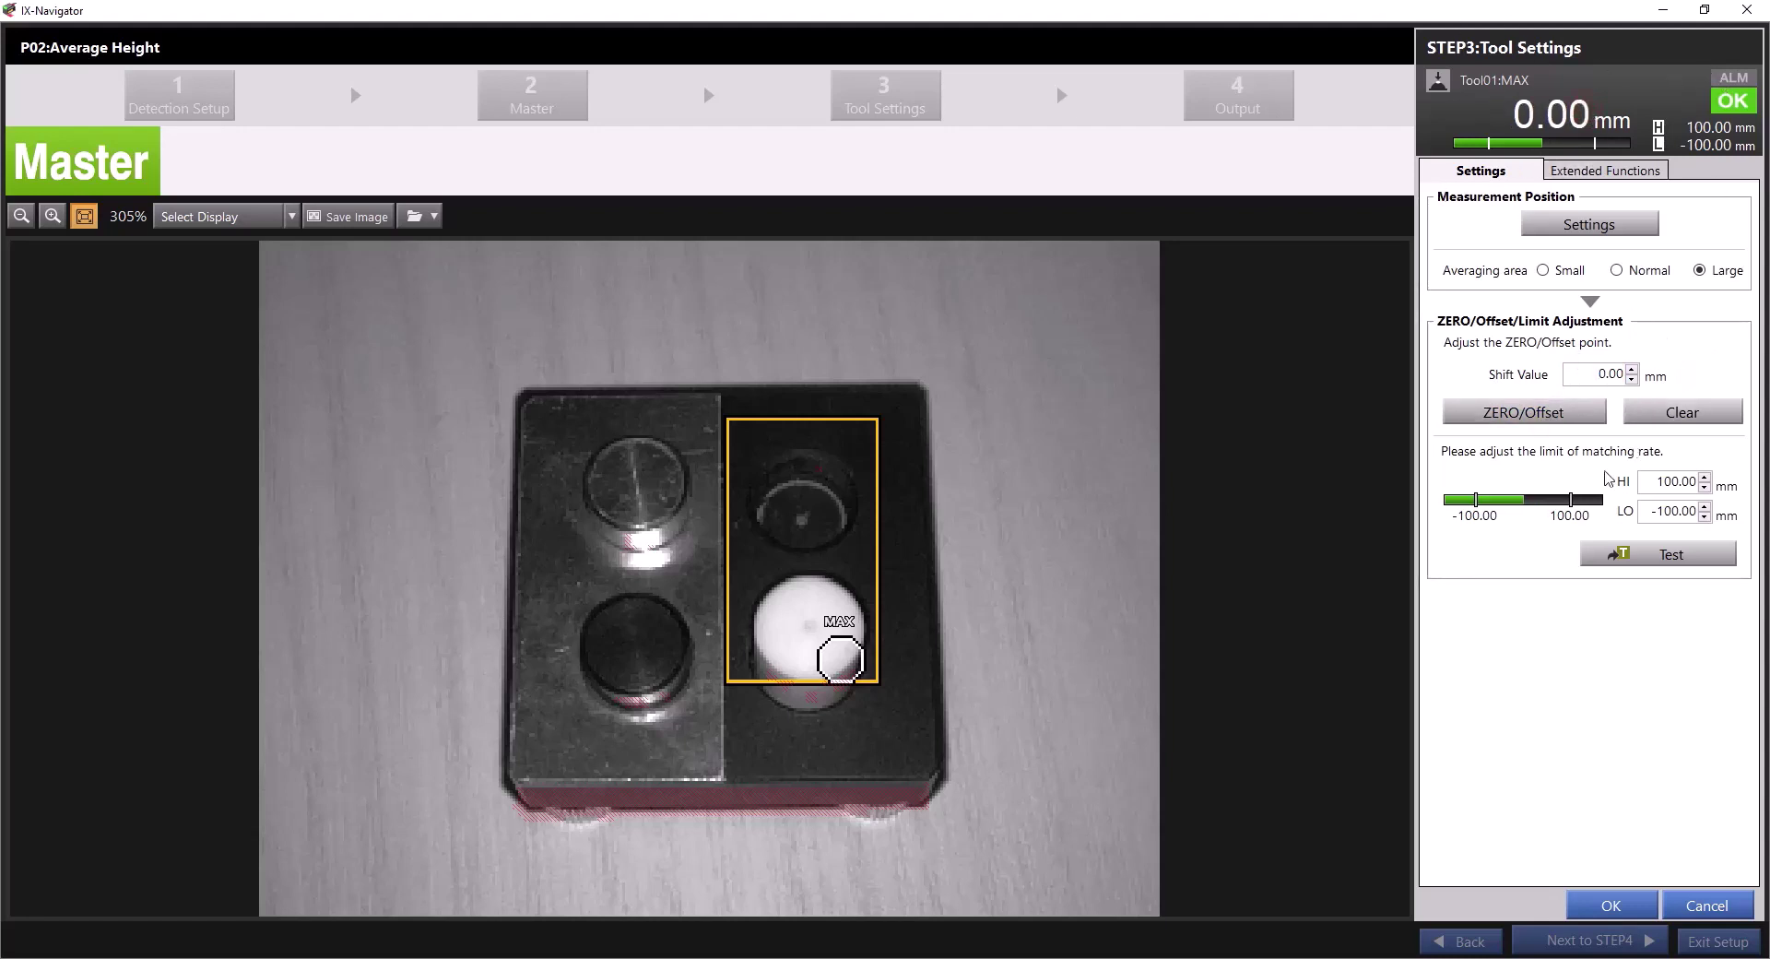
Set the HI limit to 0.50 mm and the LO limit to -0.50 mm
double_click(1649, 484)
key("BackSpace")
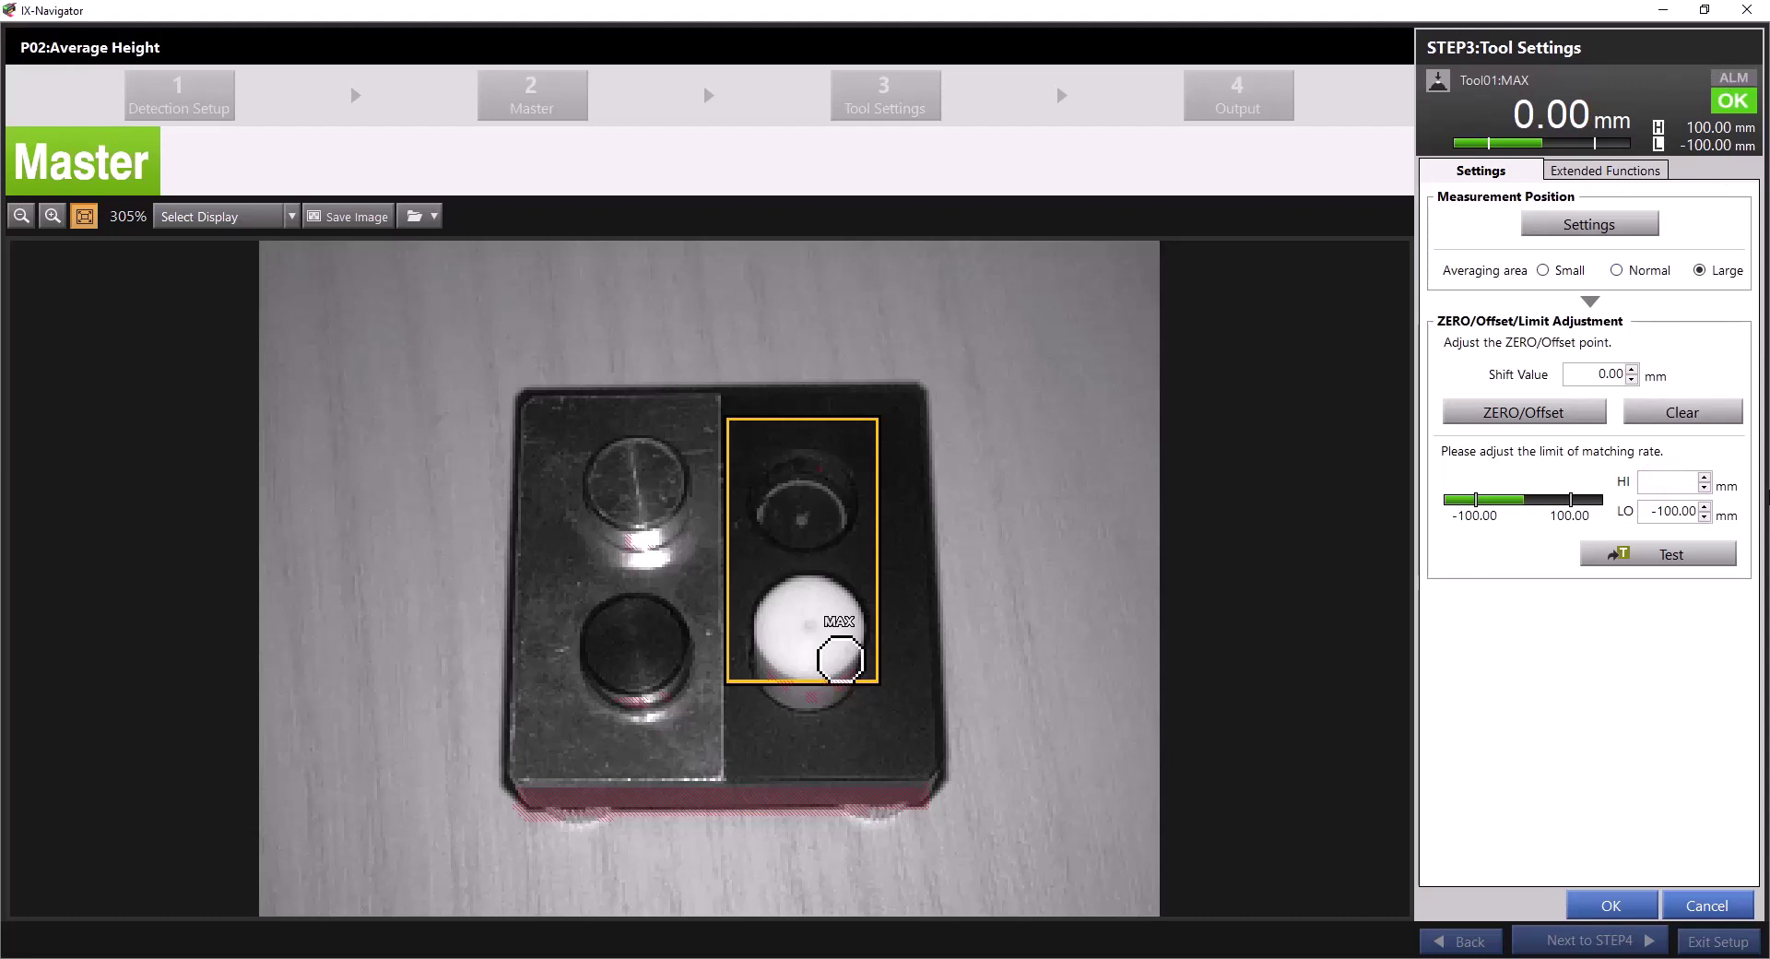
type(".5")
key("Tab")
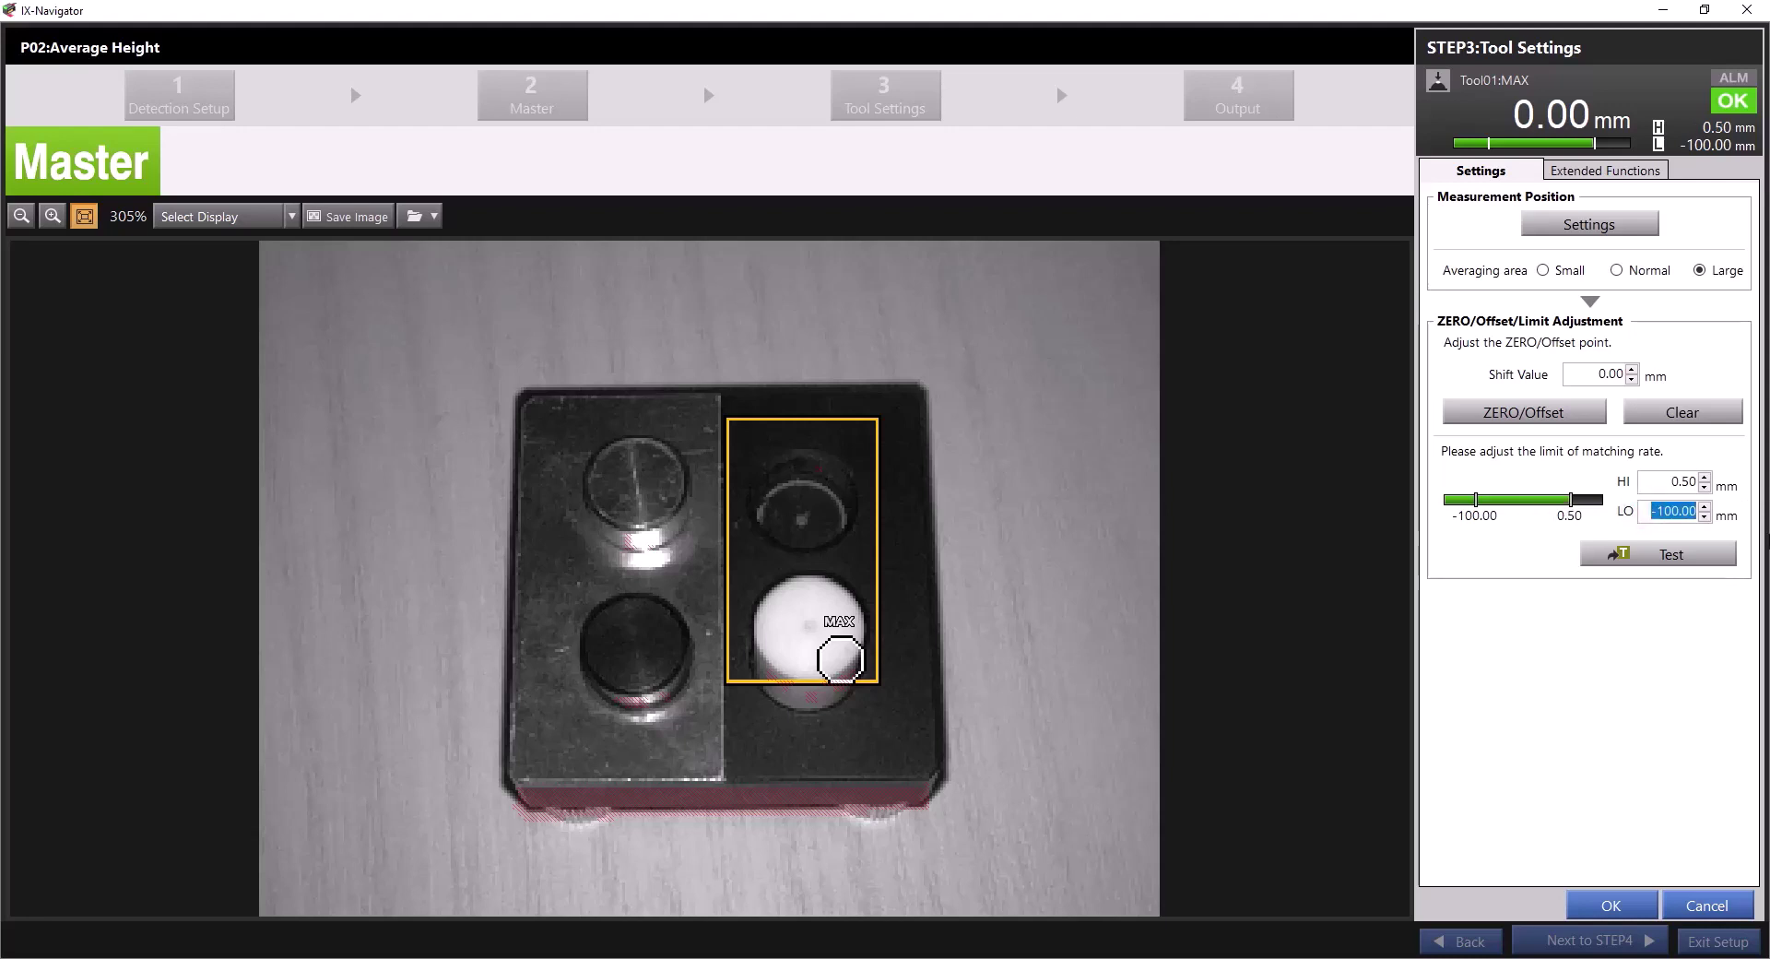
type("-.5")
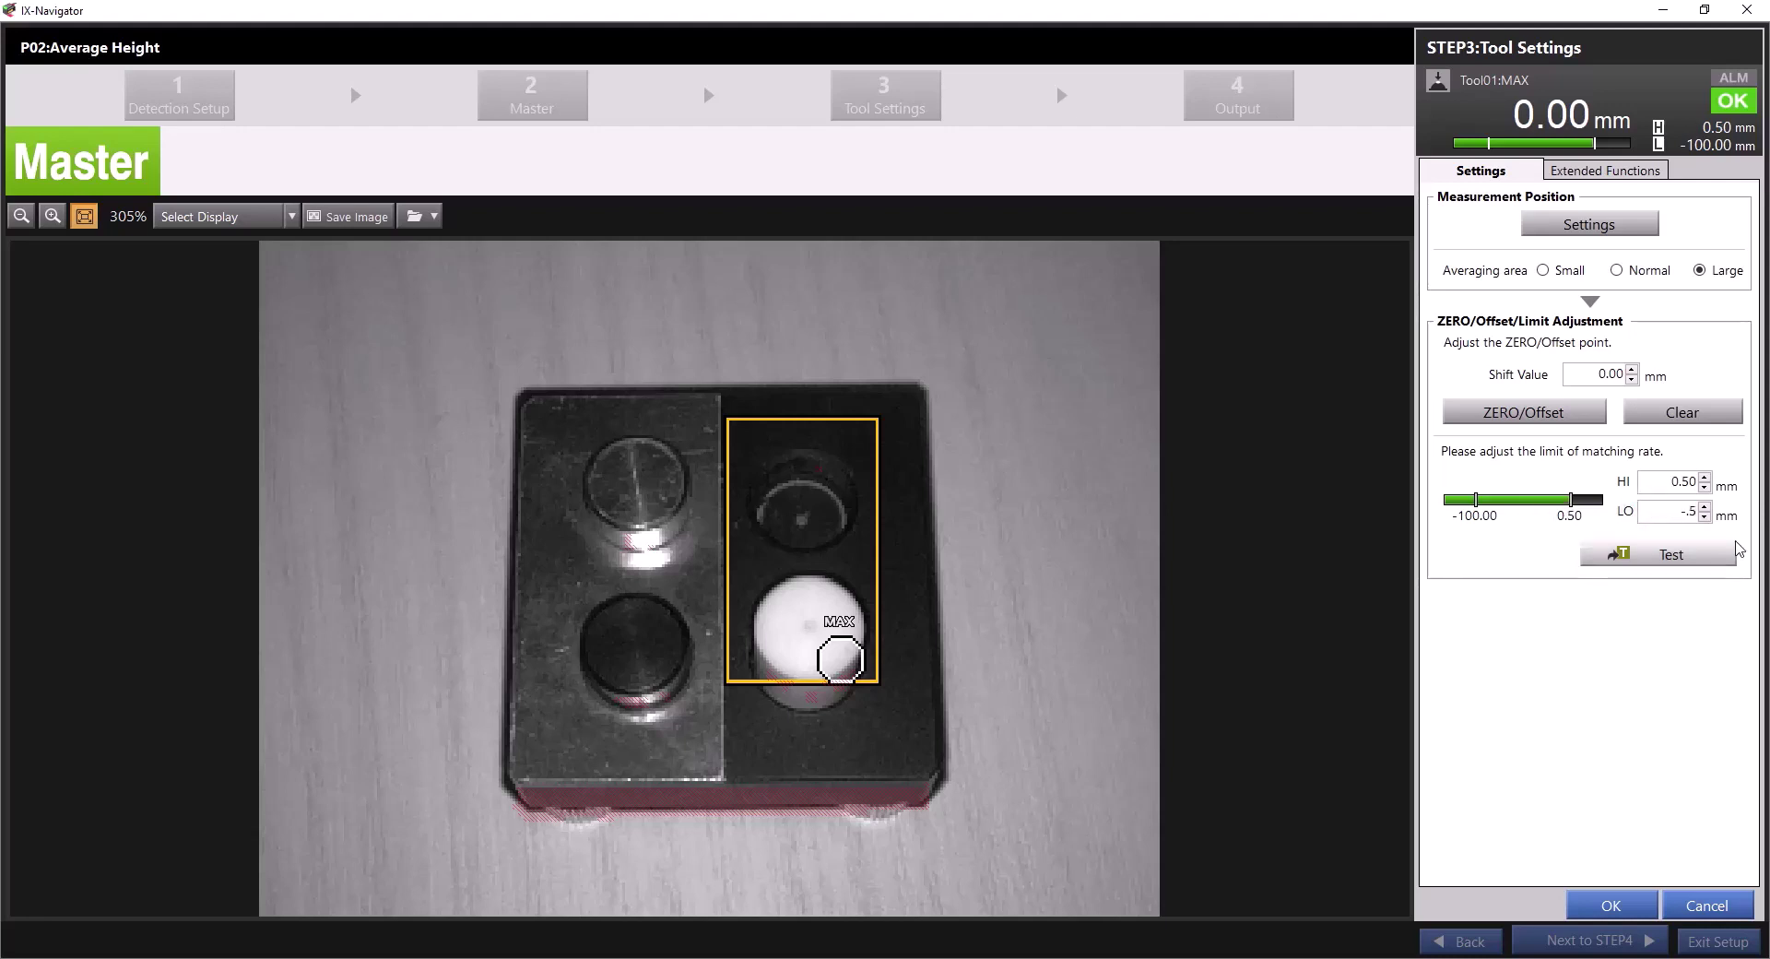
key("Return")
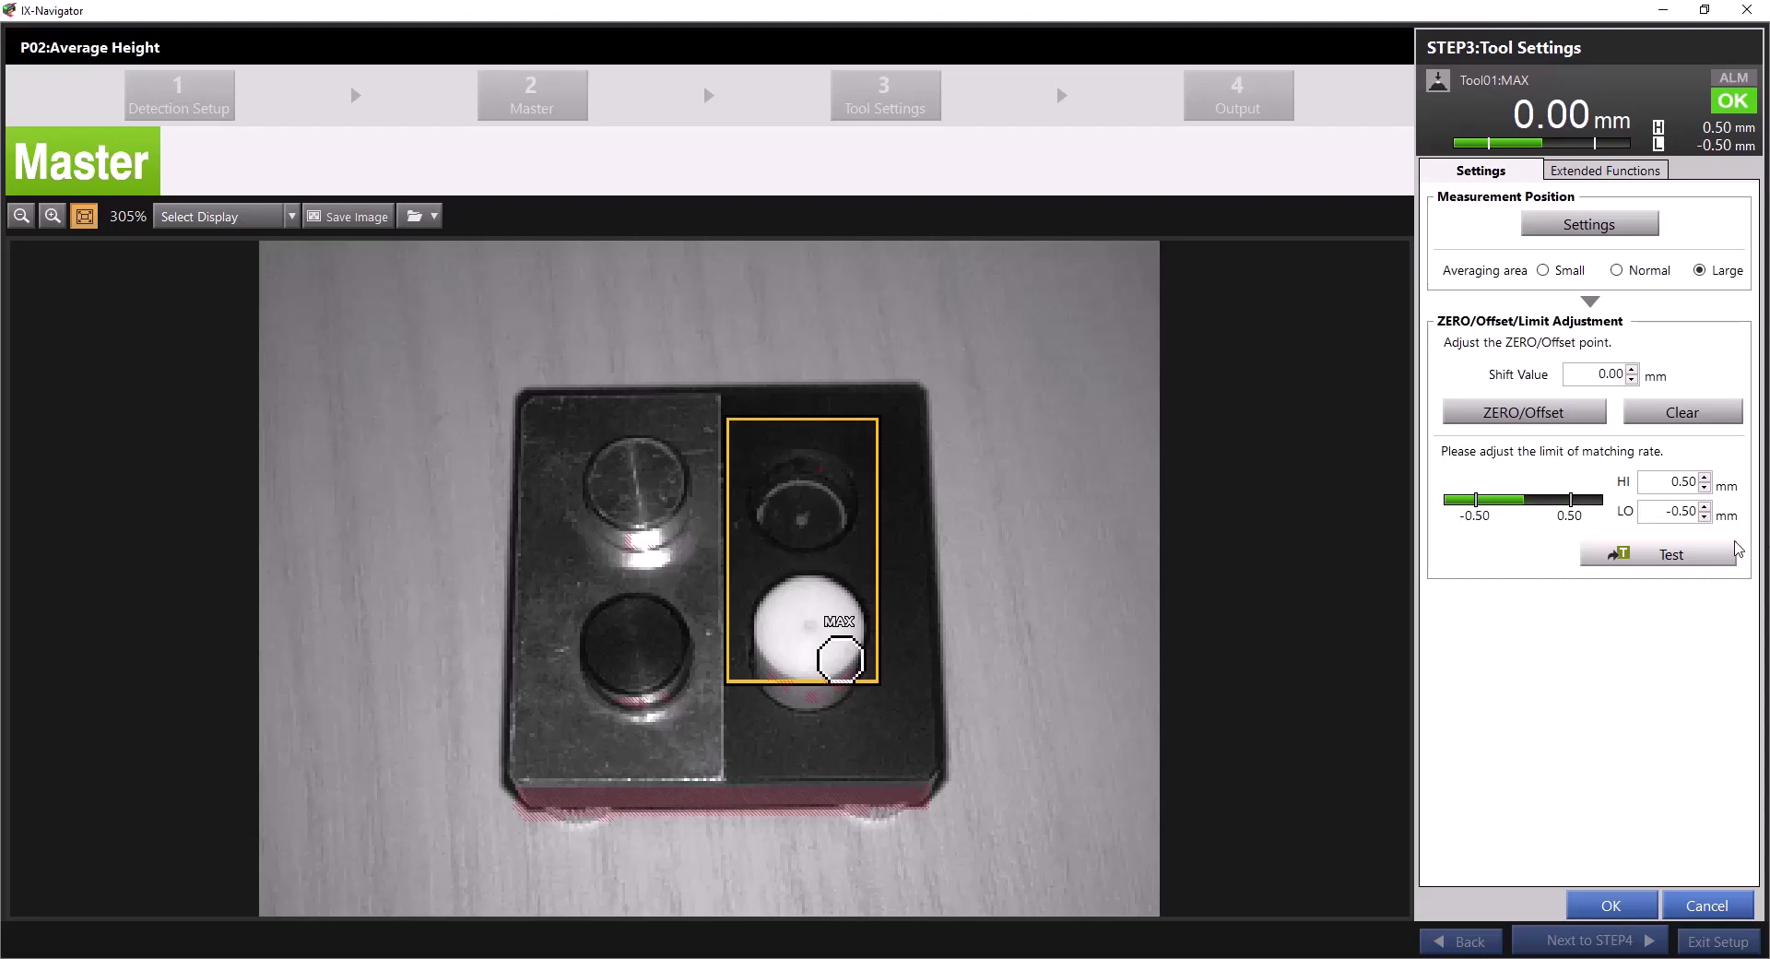
left_click(1662, 557)
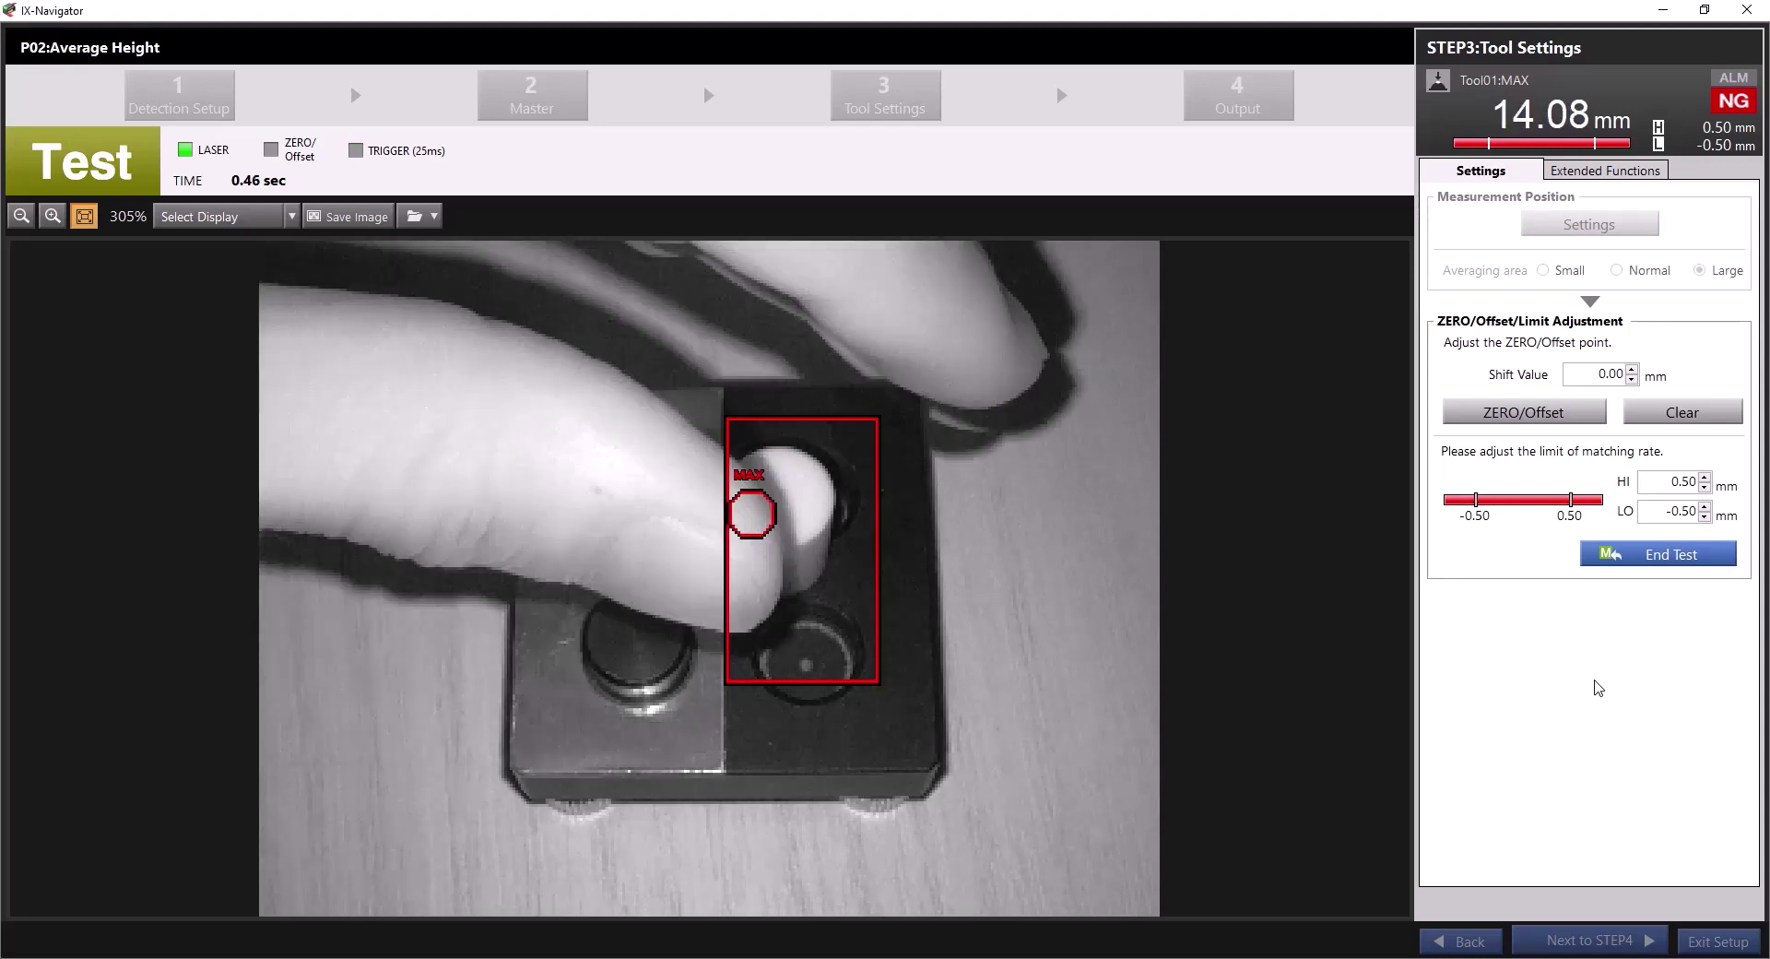
Stop the live test and clear the ZERO/Offset so the reading returns to 26.86 mm
left_click(1641, 555)
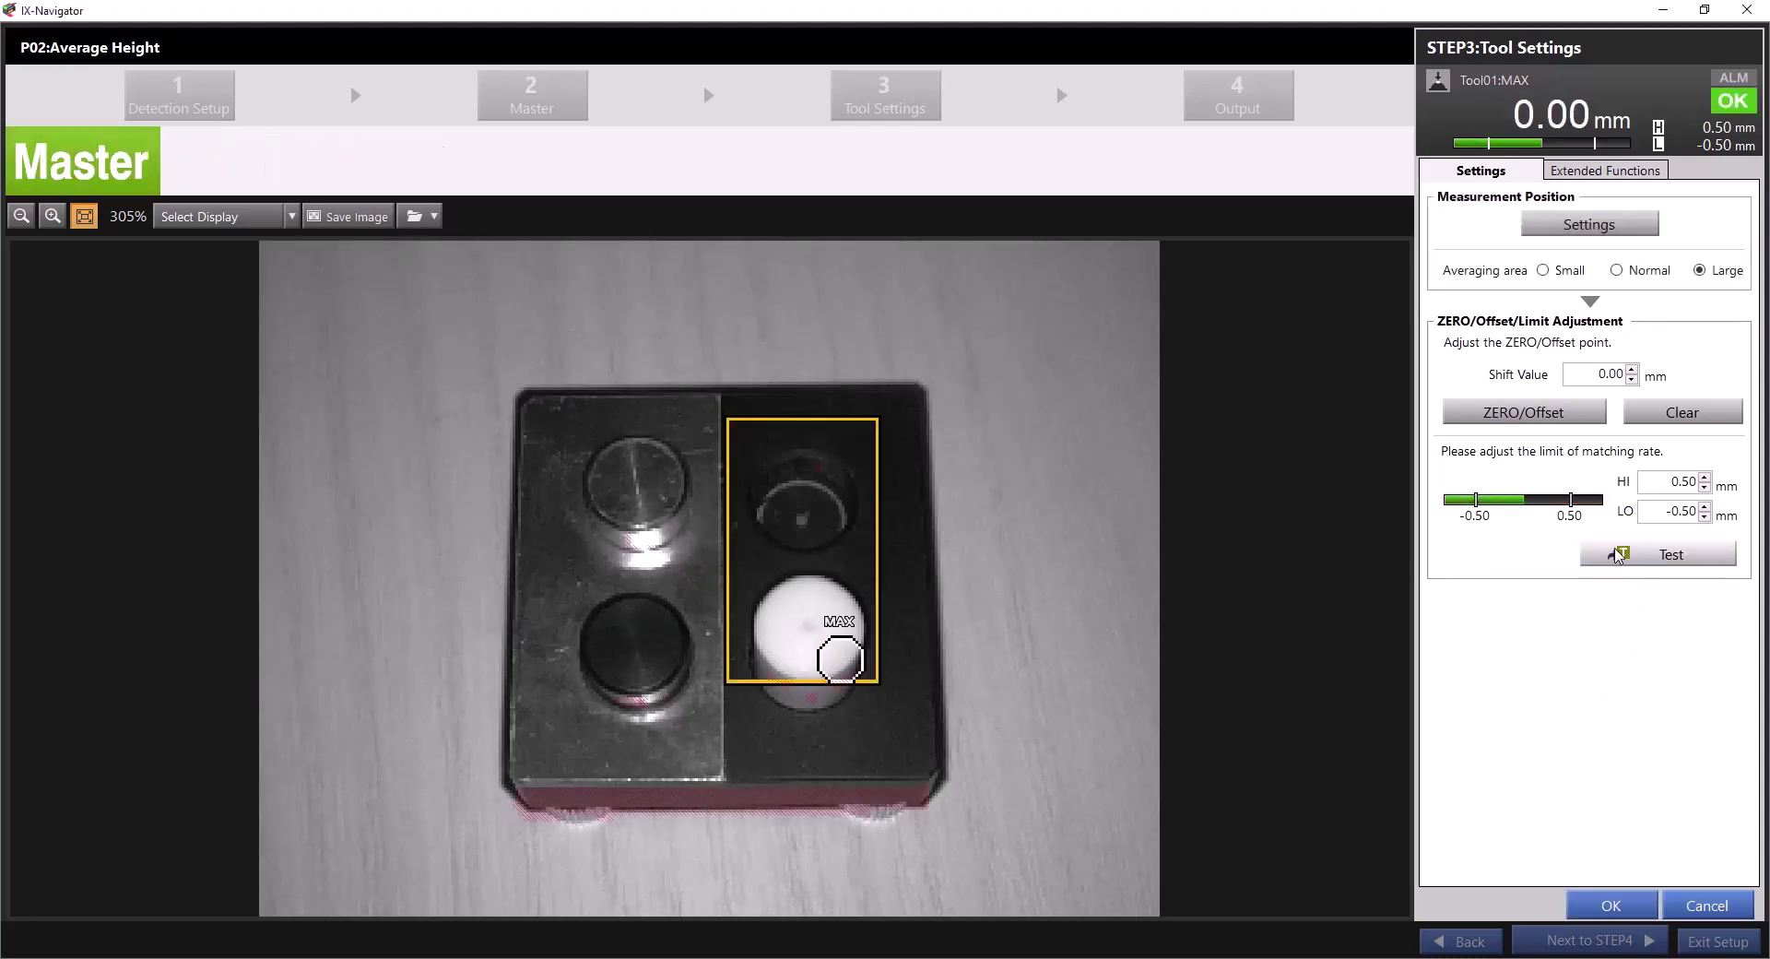
left_click(1667, 412)
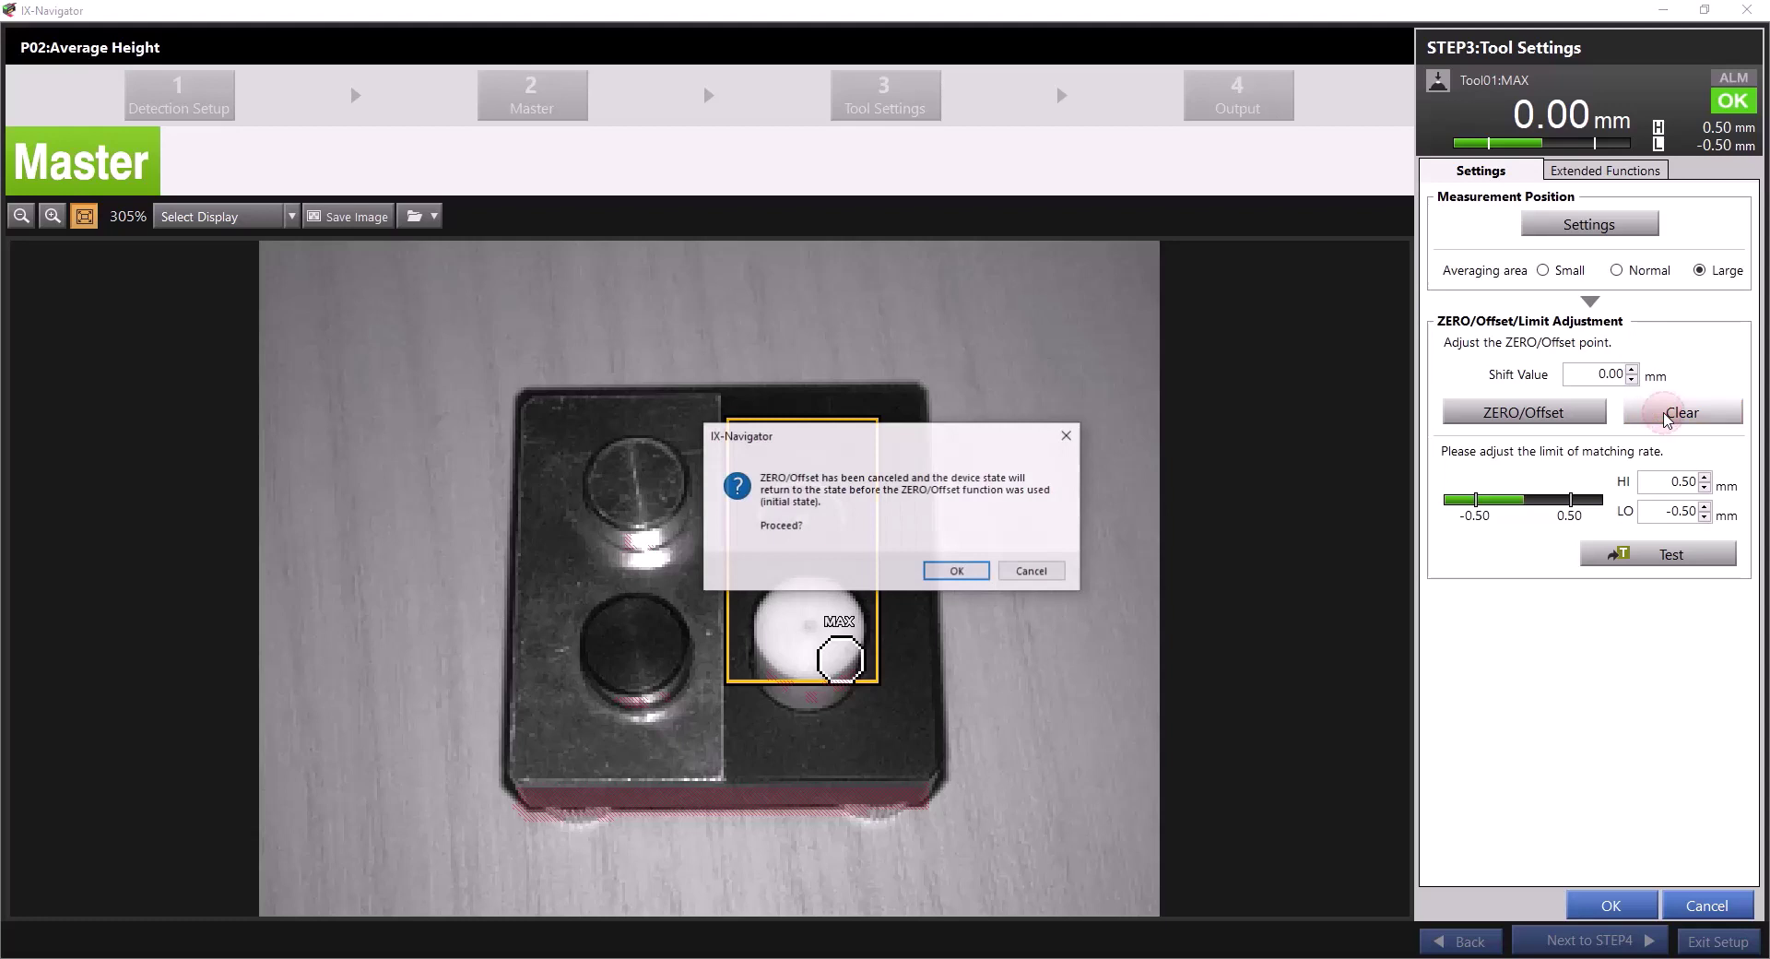
left_click(955, 570)
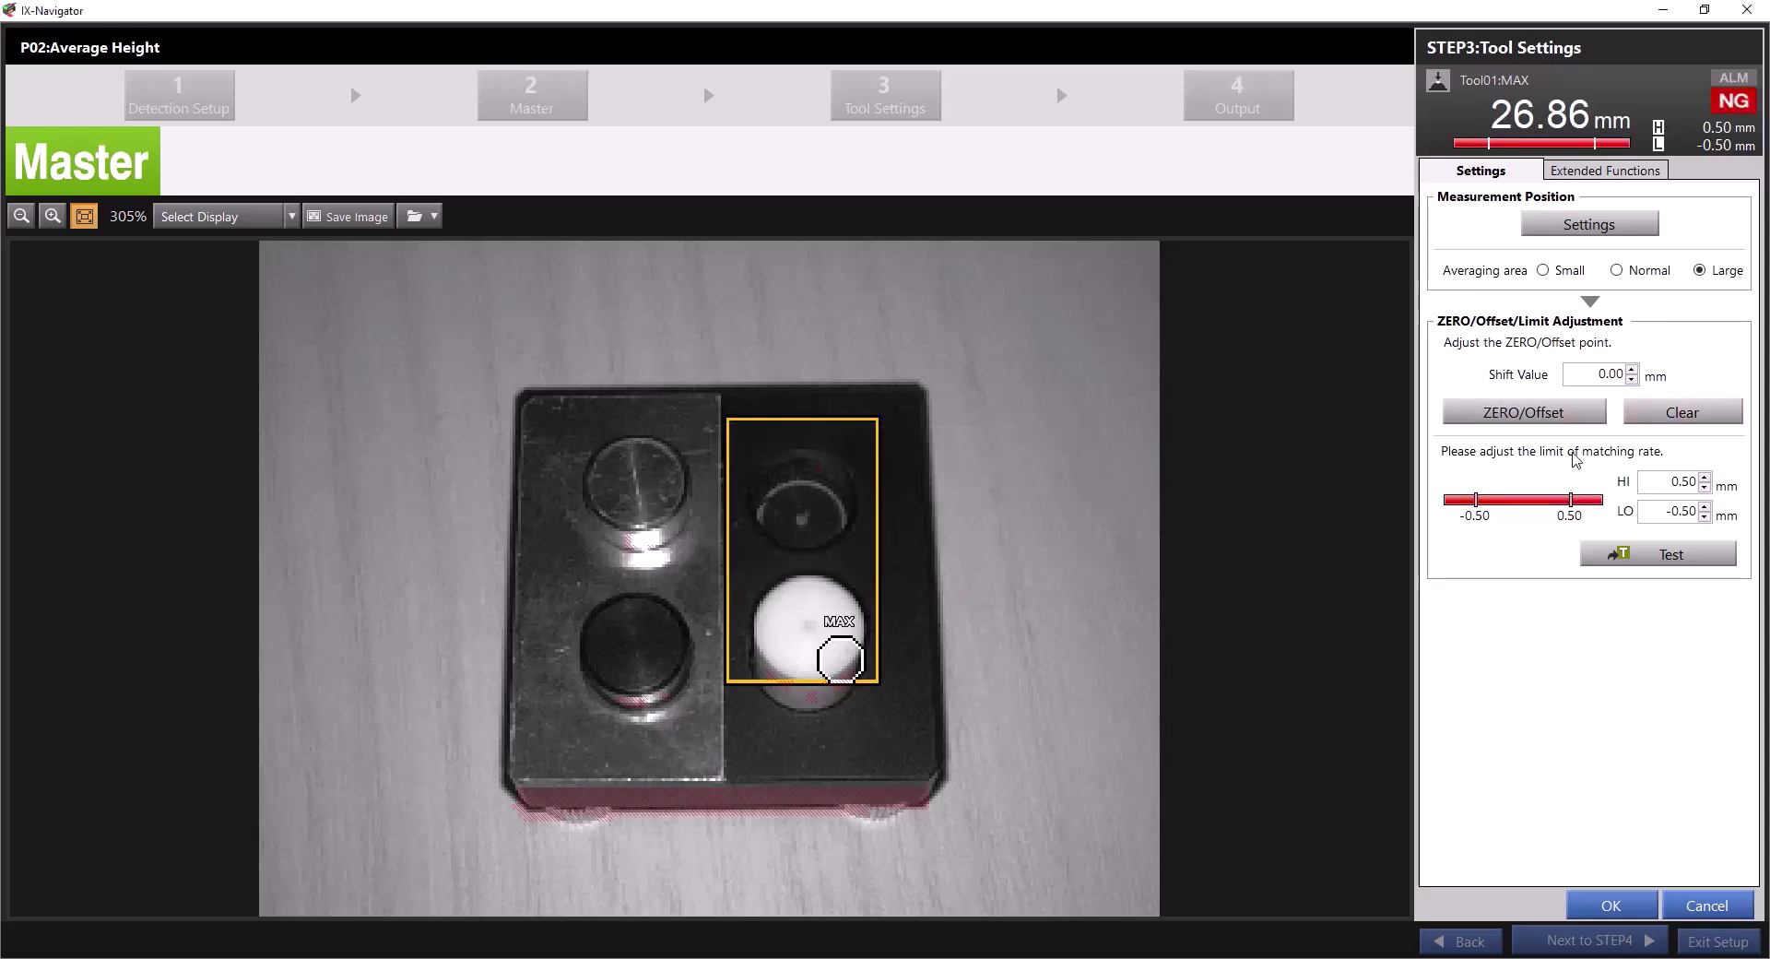
Set the HI limit to 27 mm and select the LO limit value for replacement
double_click(1660, 481)
type("27")
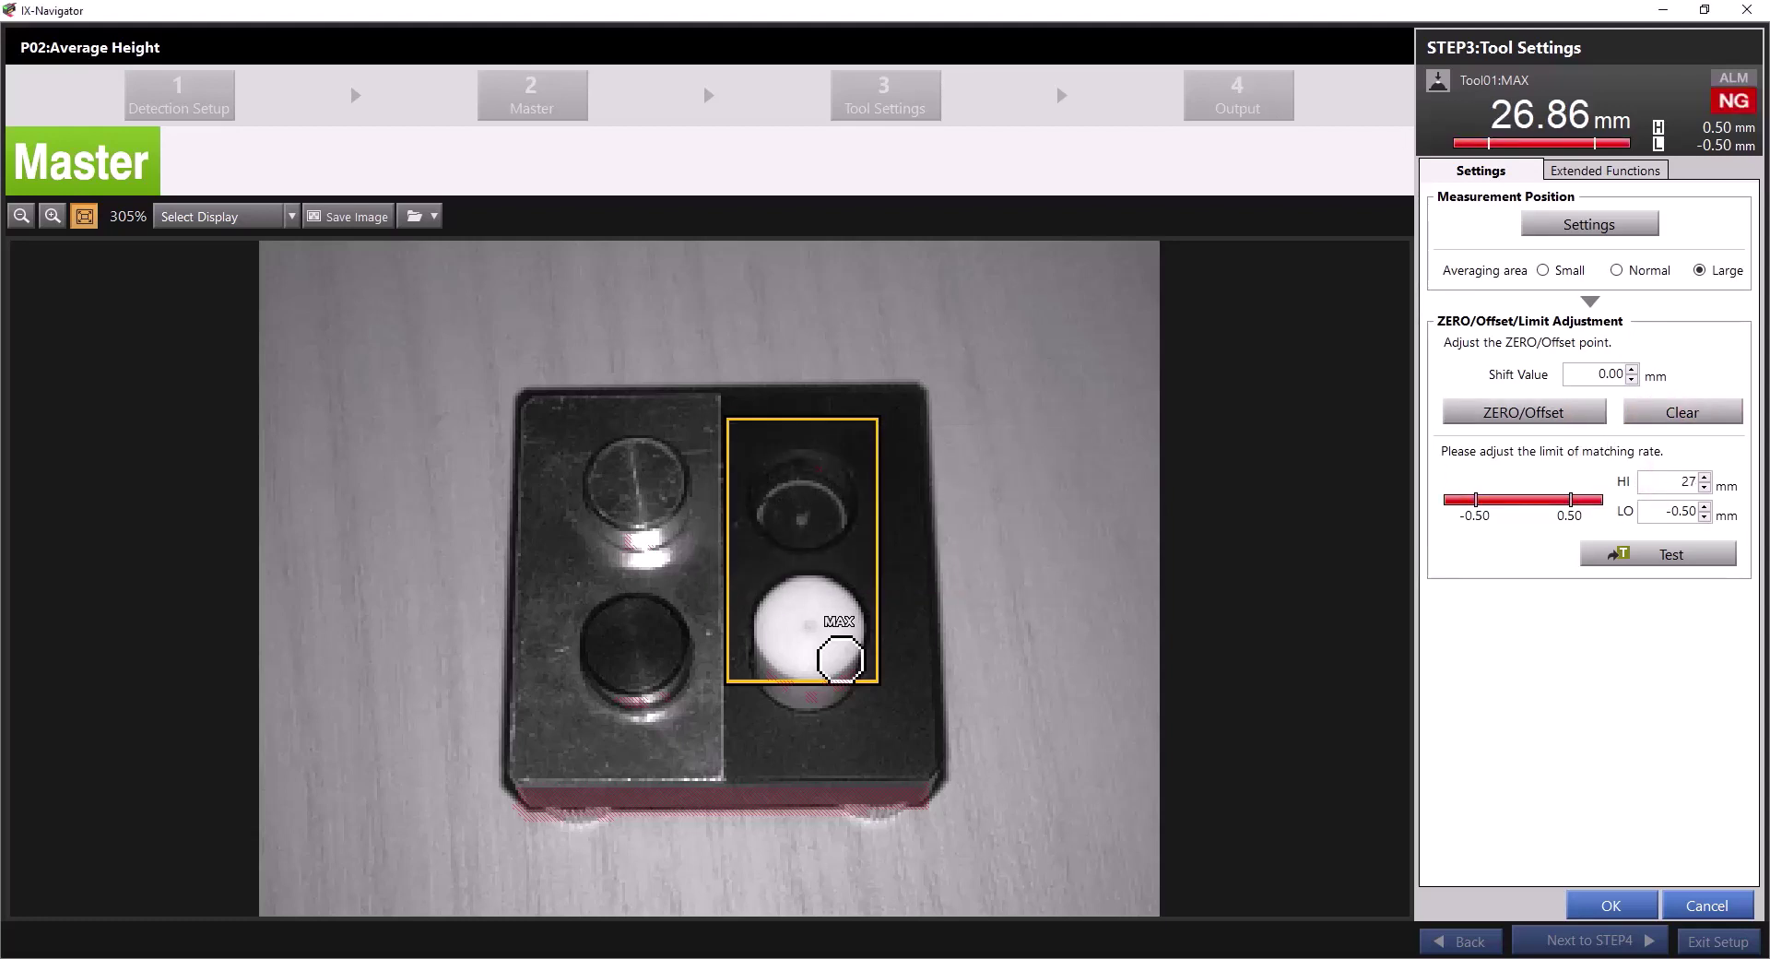
key("Return")
double_click(1671, 511)
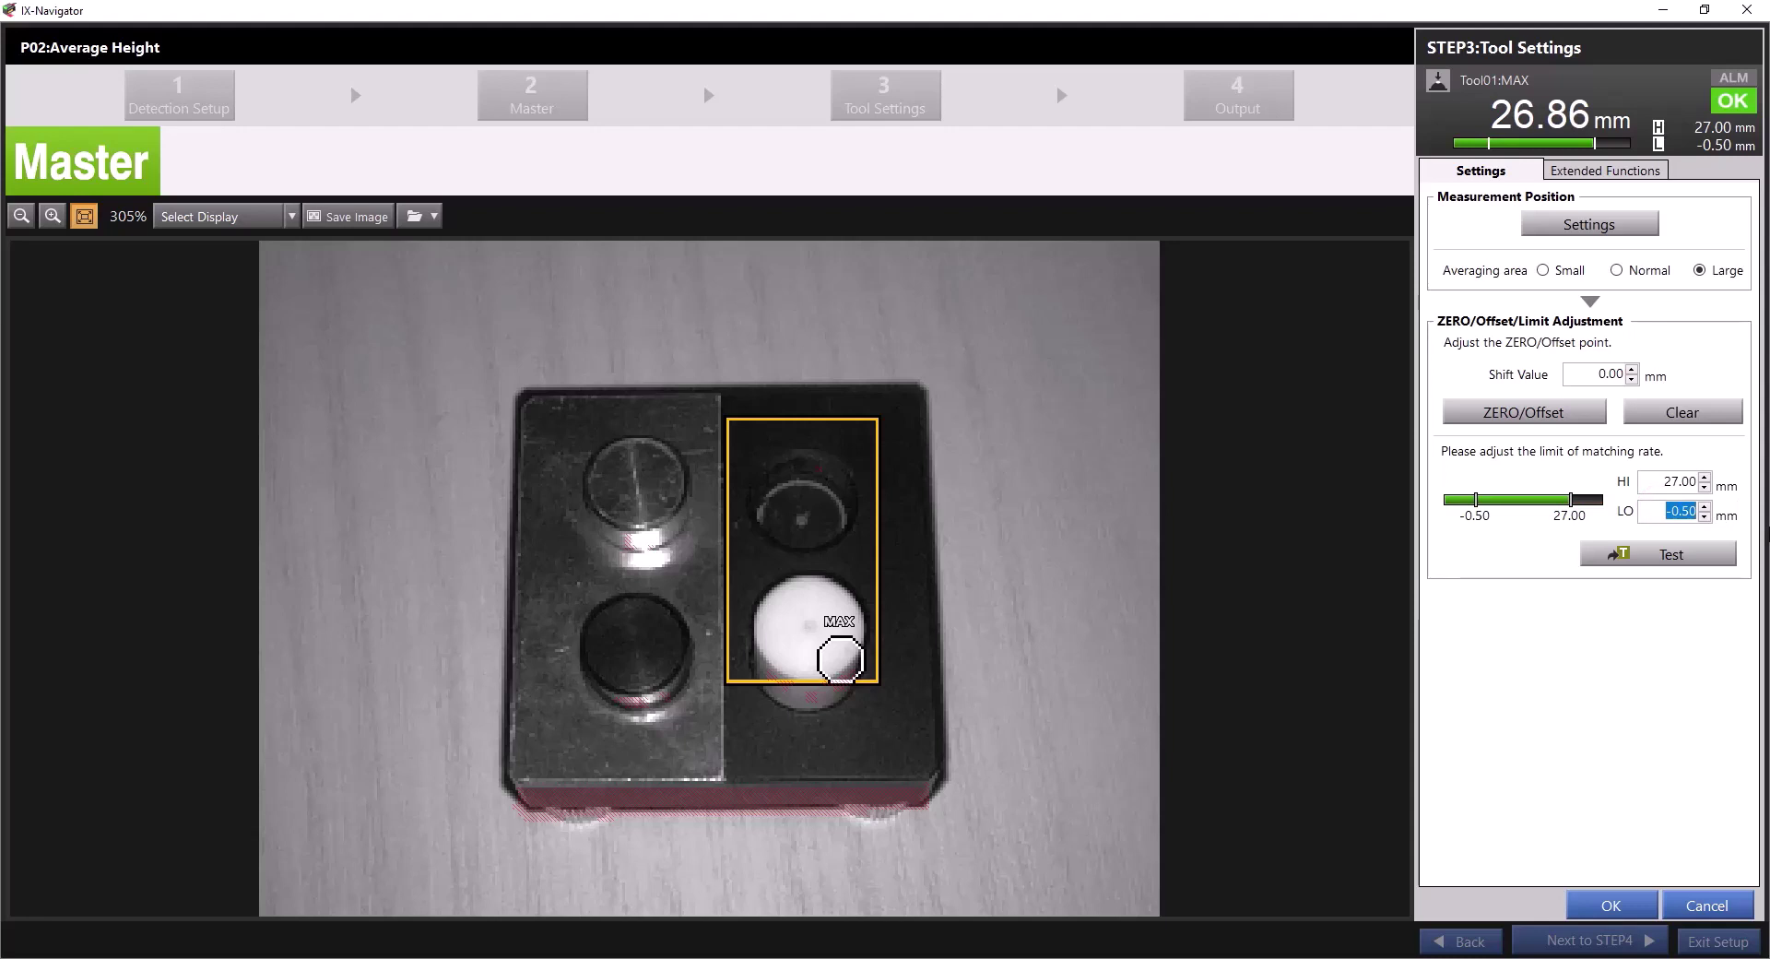
Enter 26 as the LO limit and try 5.0 and 10.0 mm lower measurement ranges
type("26")
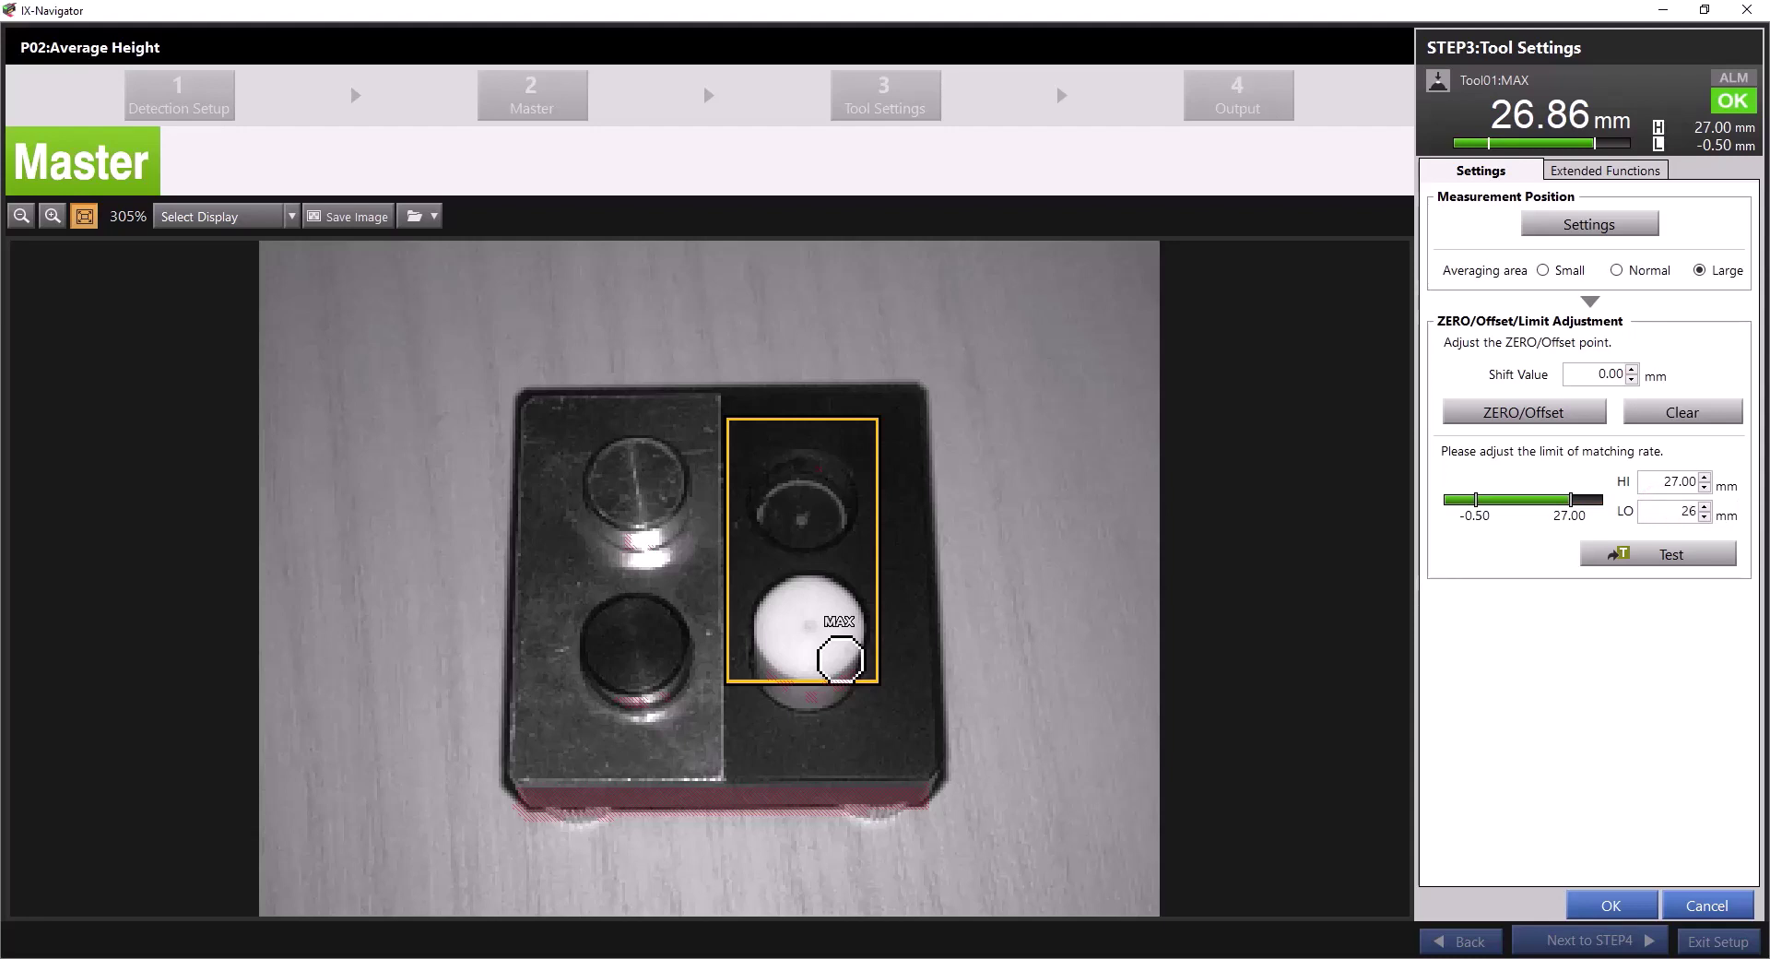
left_click(1593, 174)
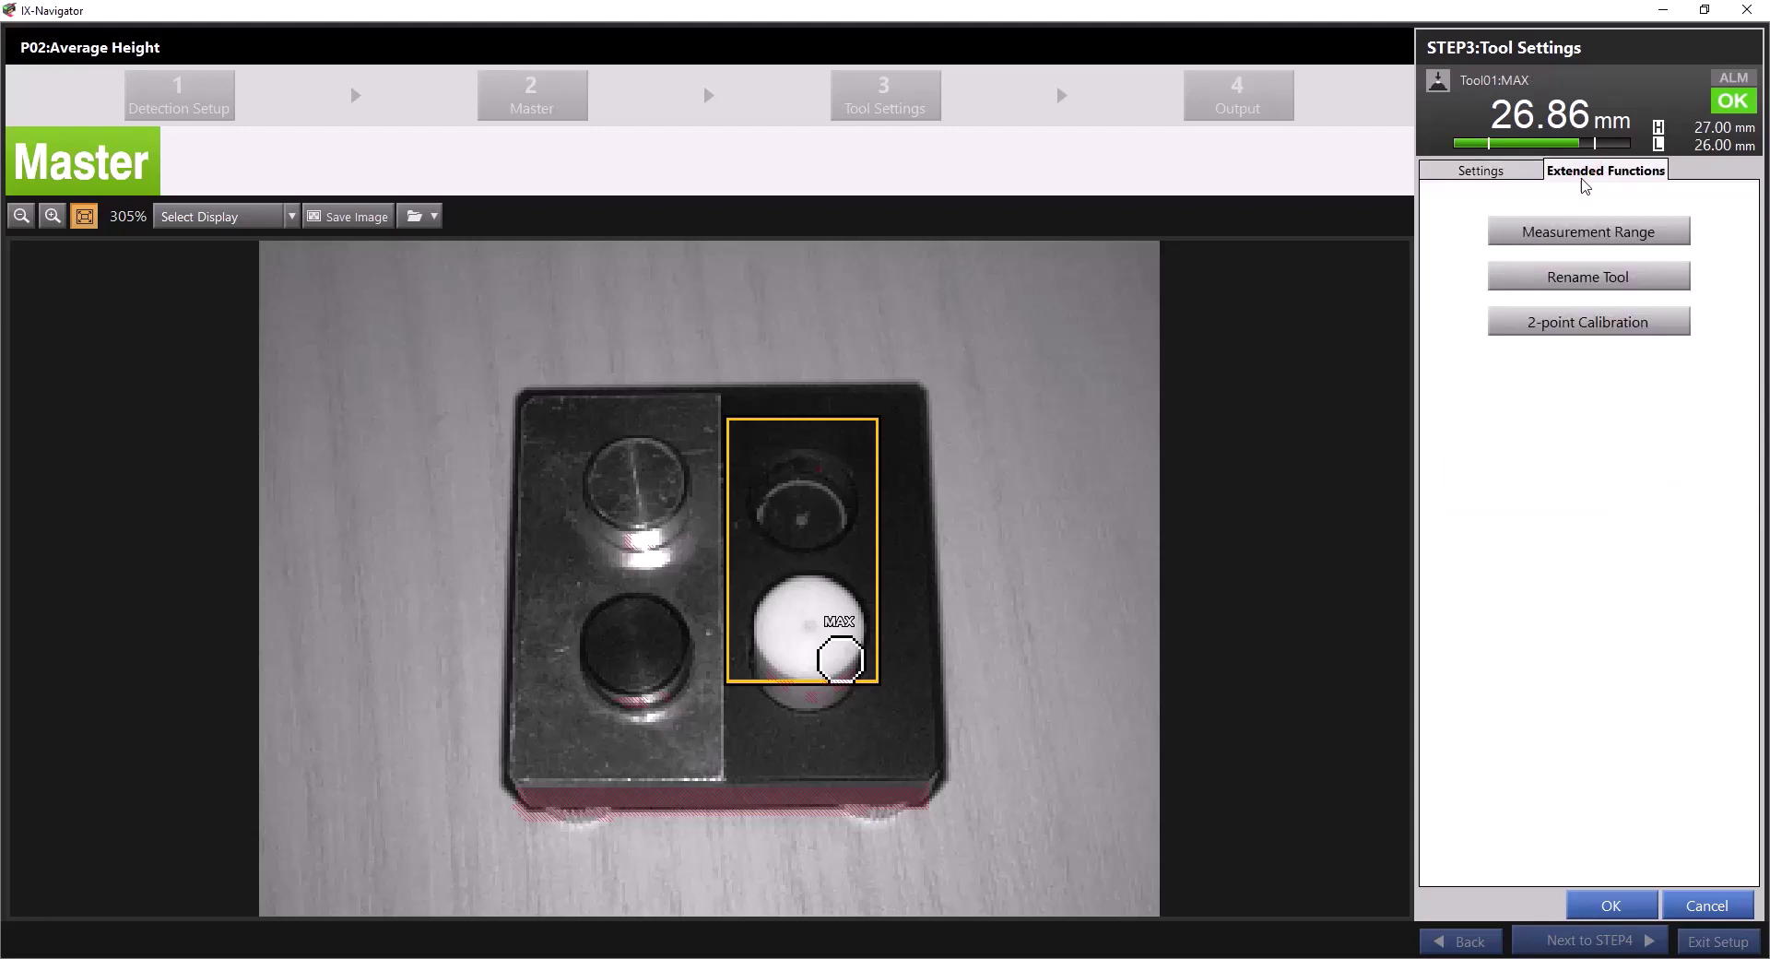
left_click(1590, 234)
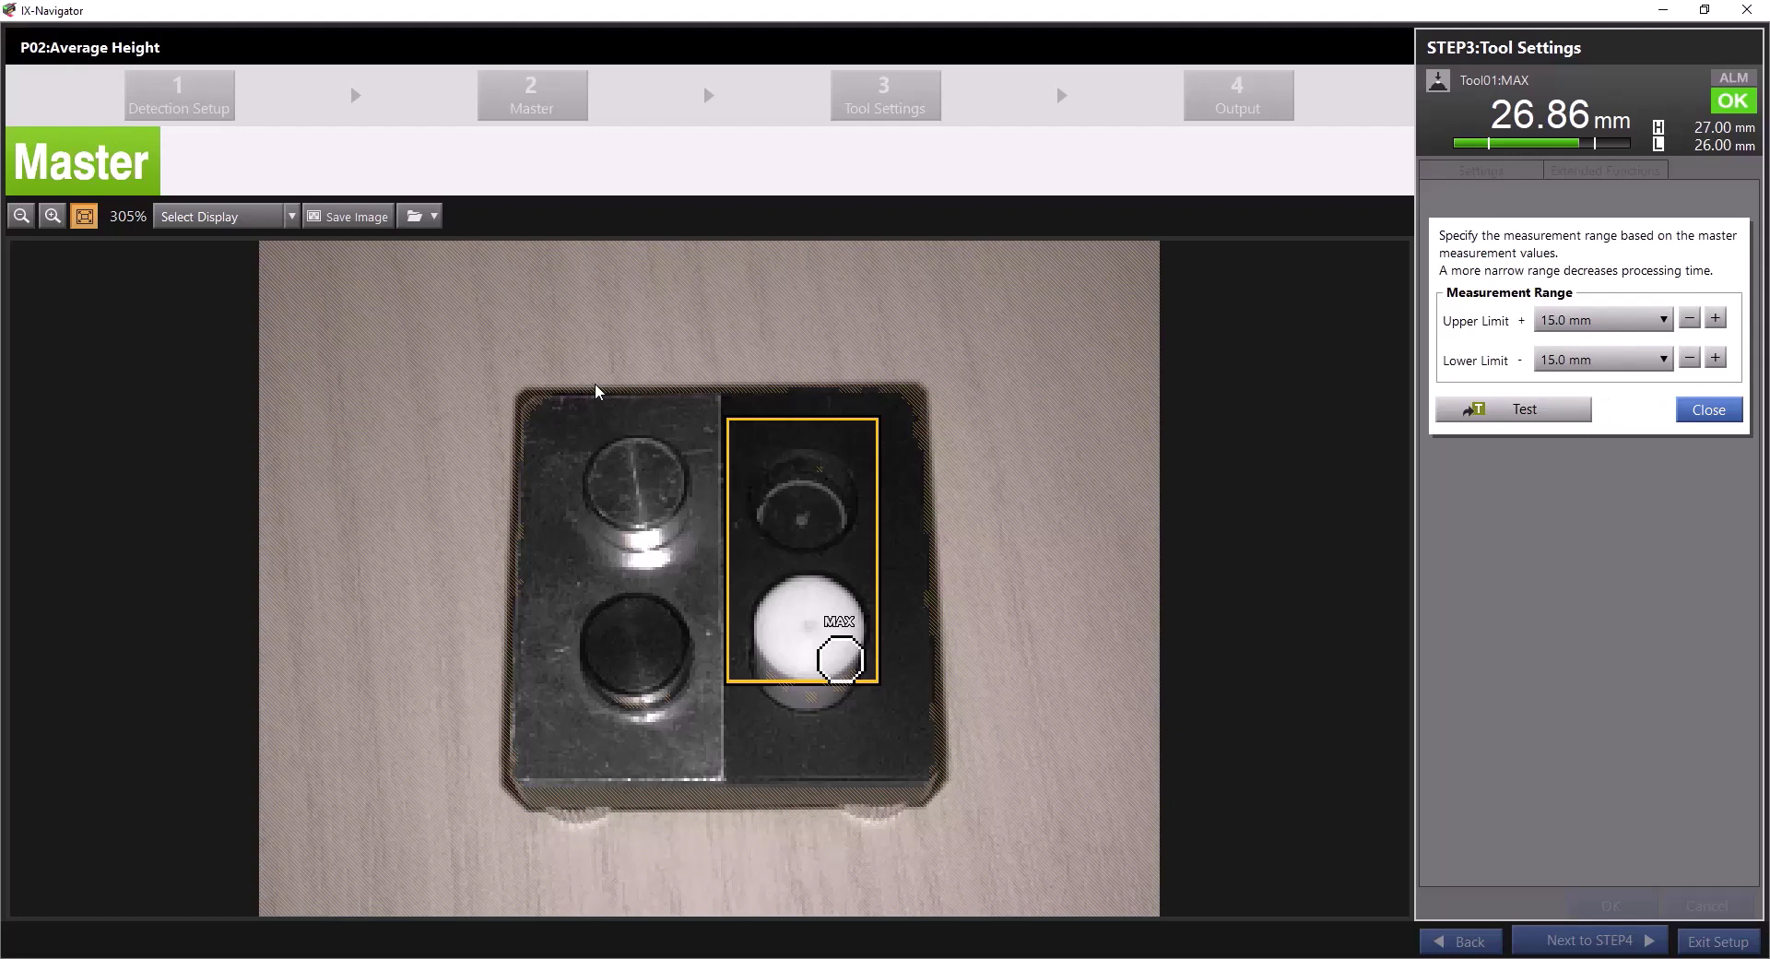
left_click(1574, 361)
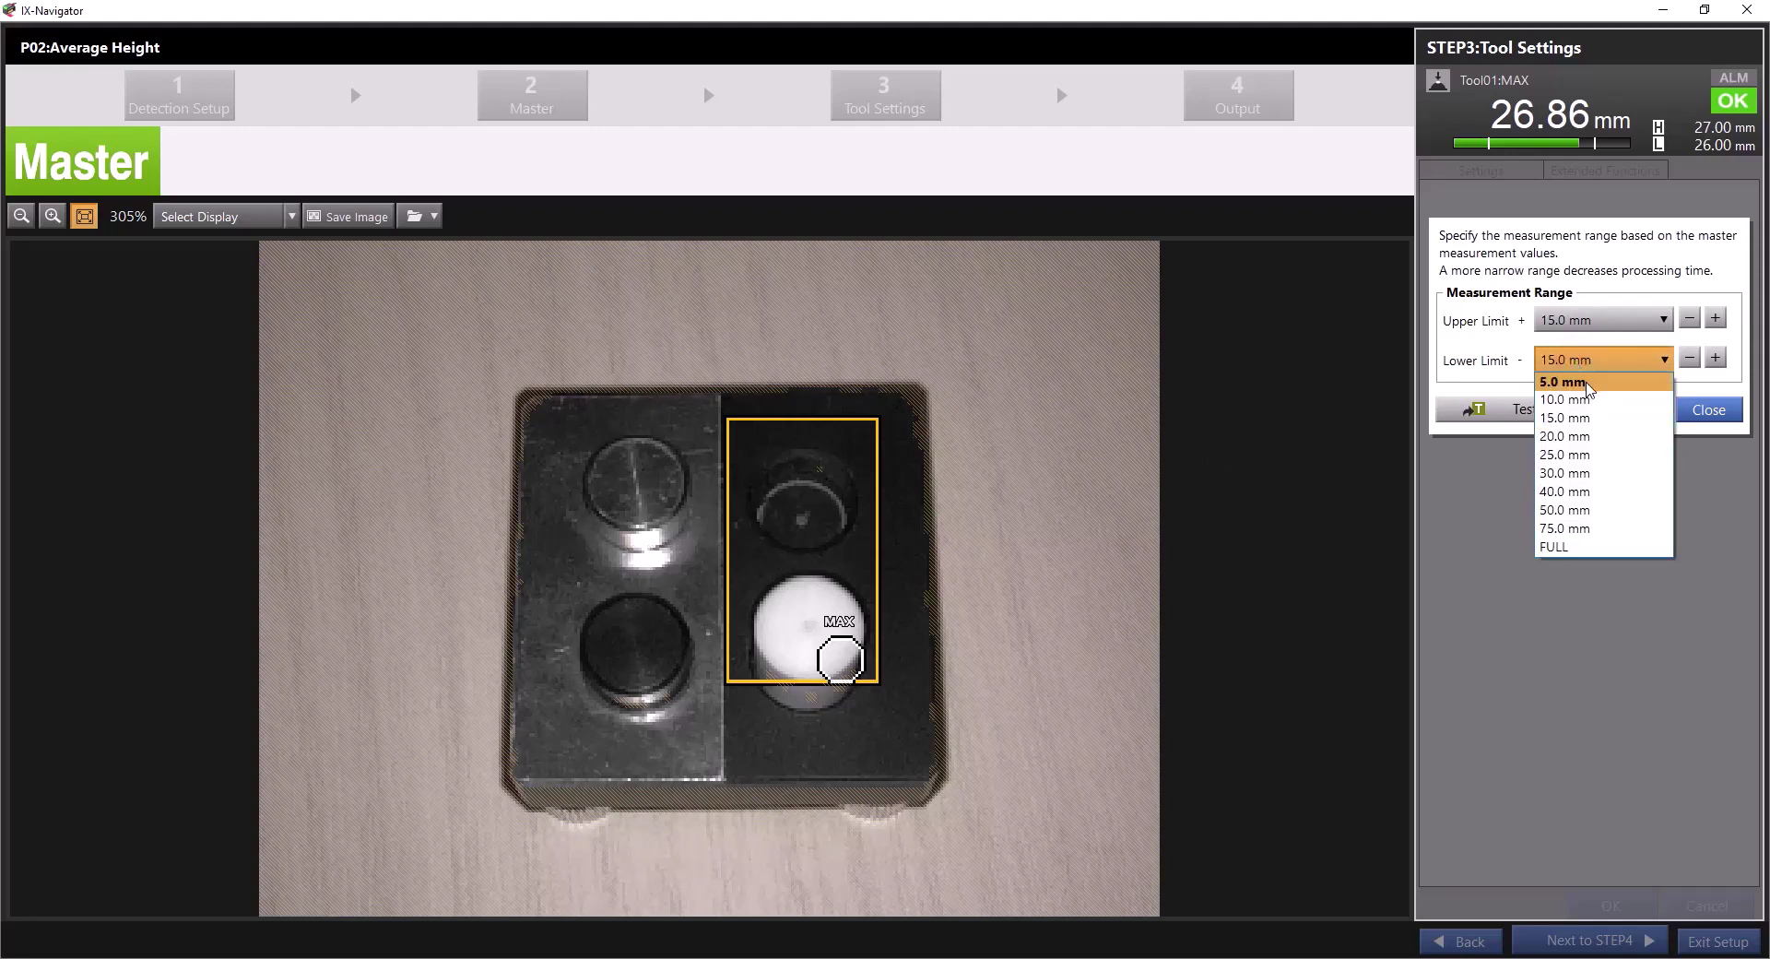
left_click(1565, 382)
left_click(1585, 364)
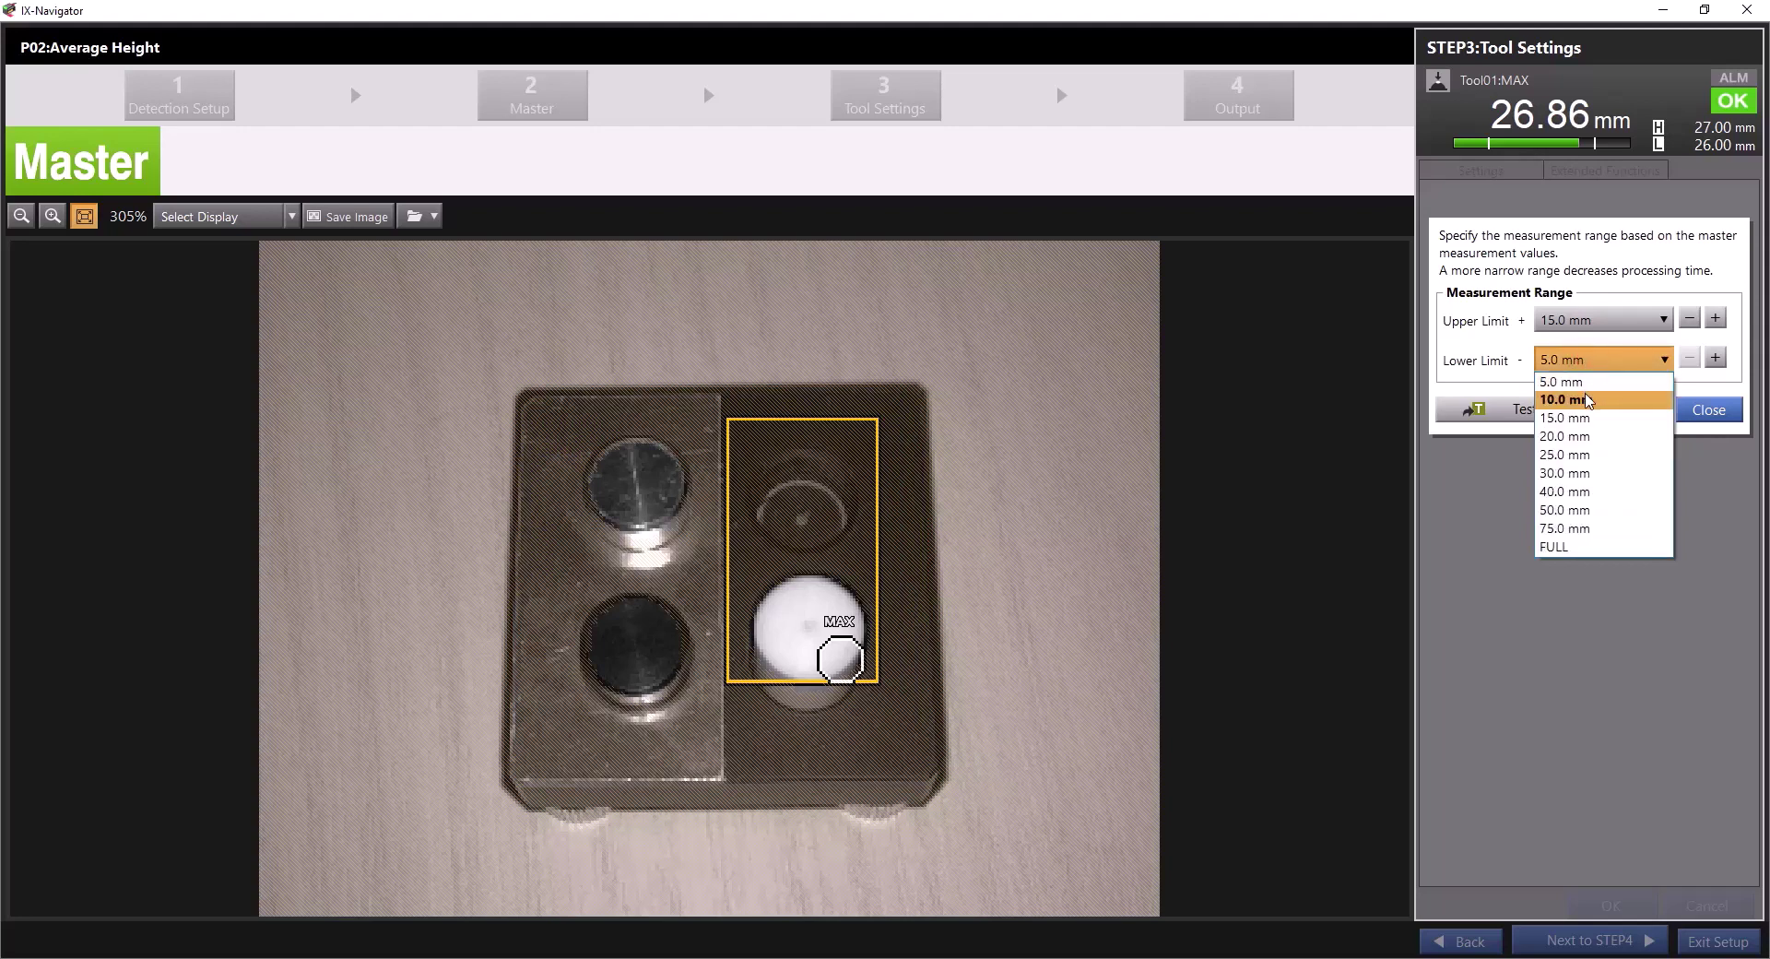
left_click(1591, 399)
left_click(1584, 369)
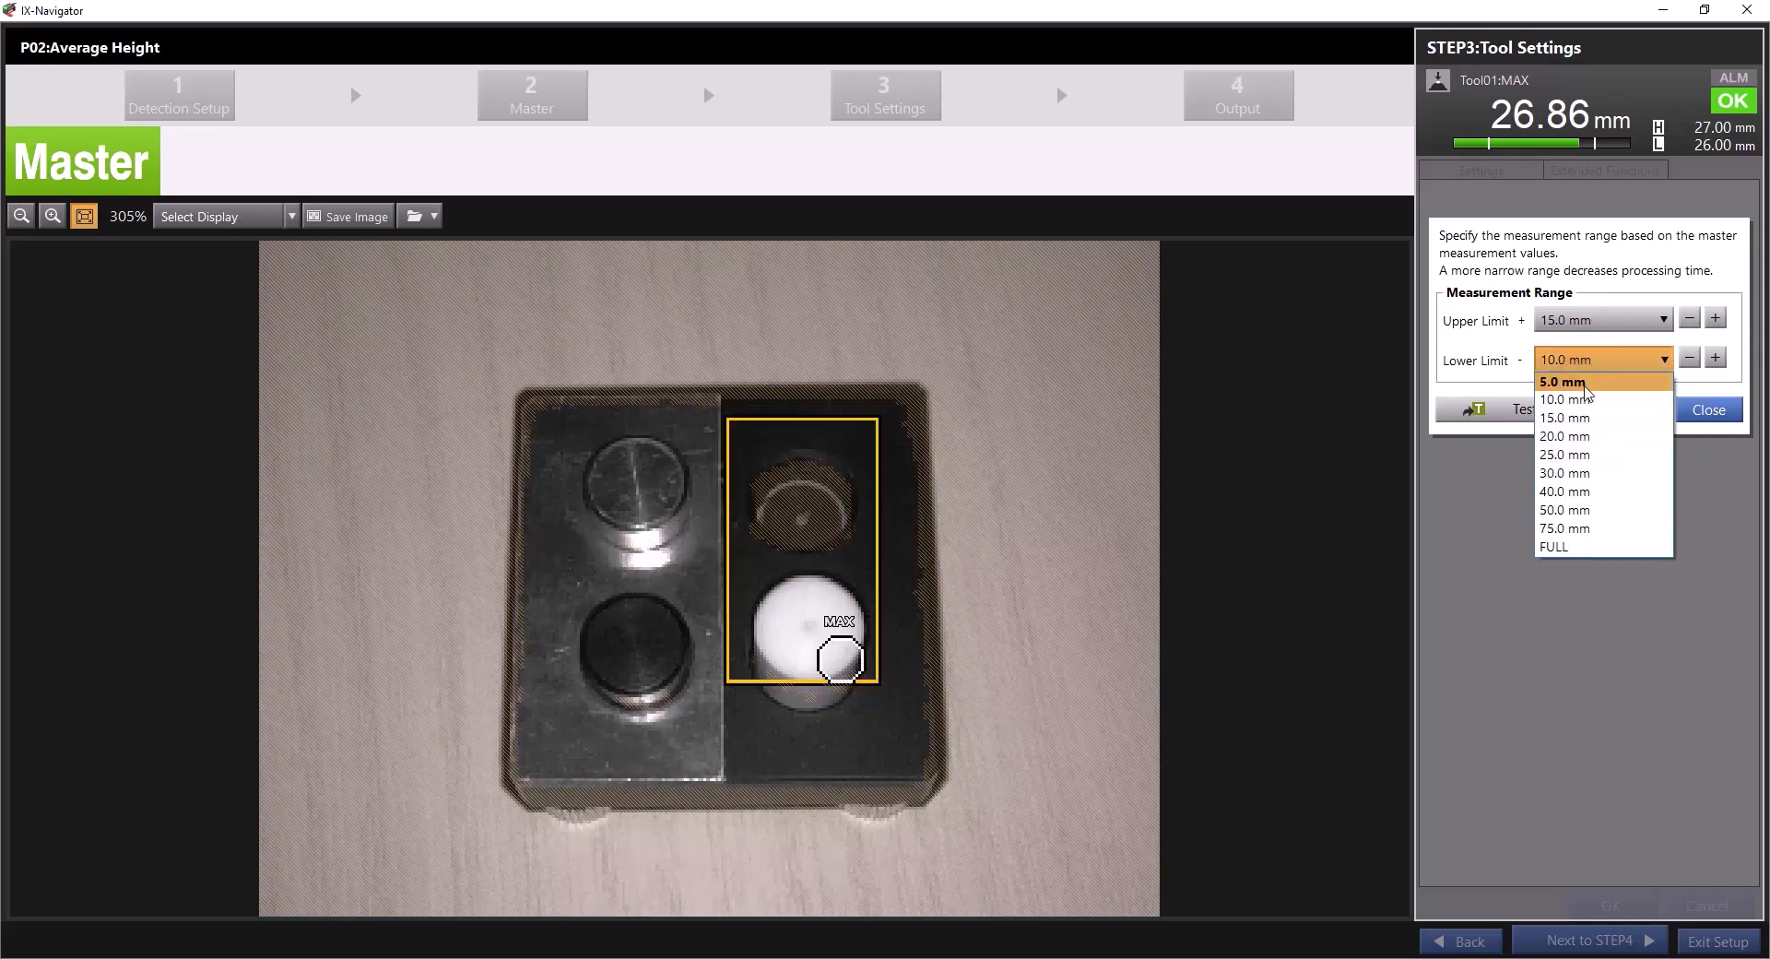
left_click(1586, 383)
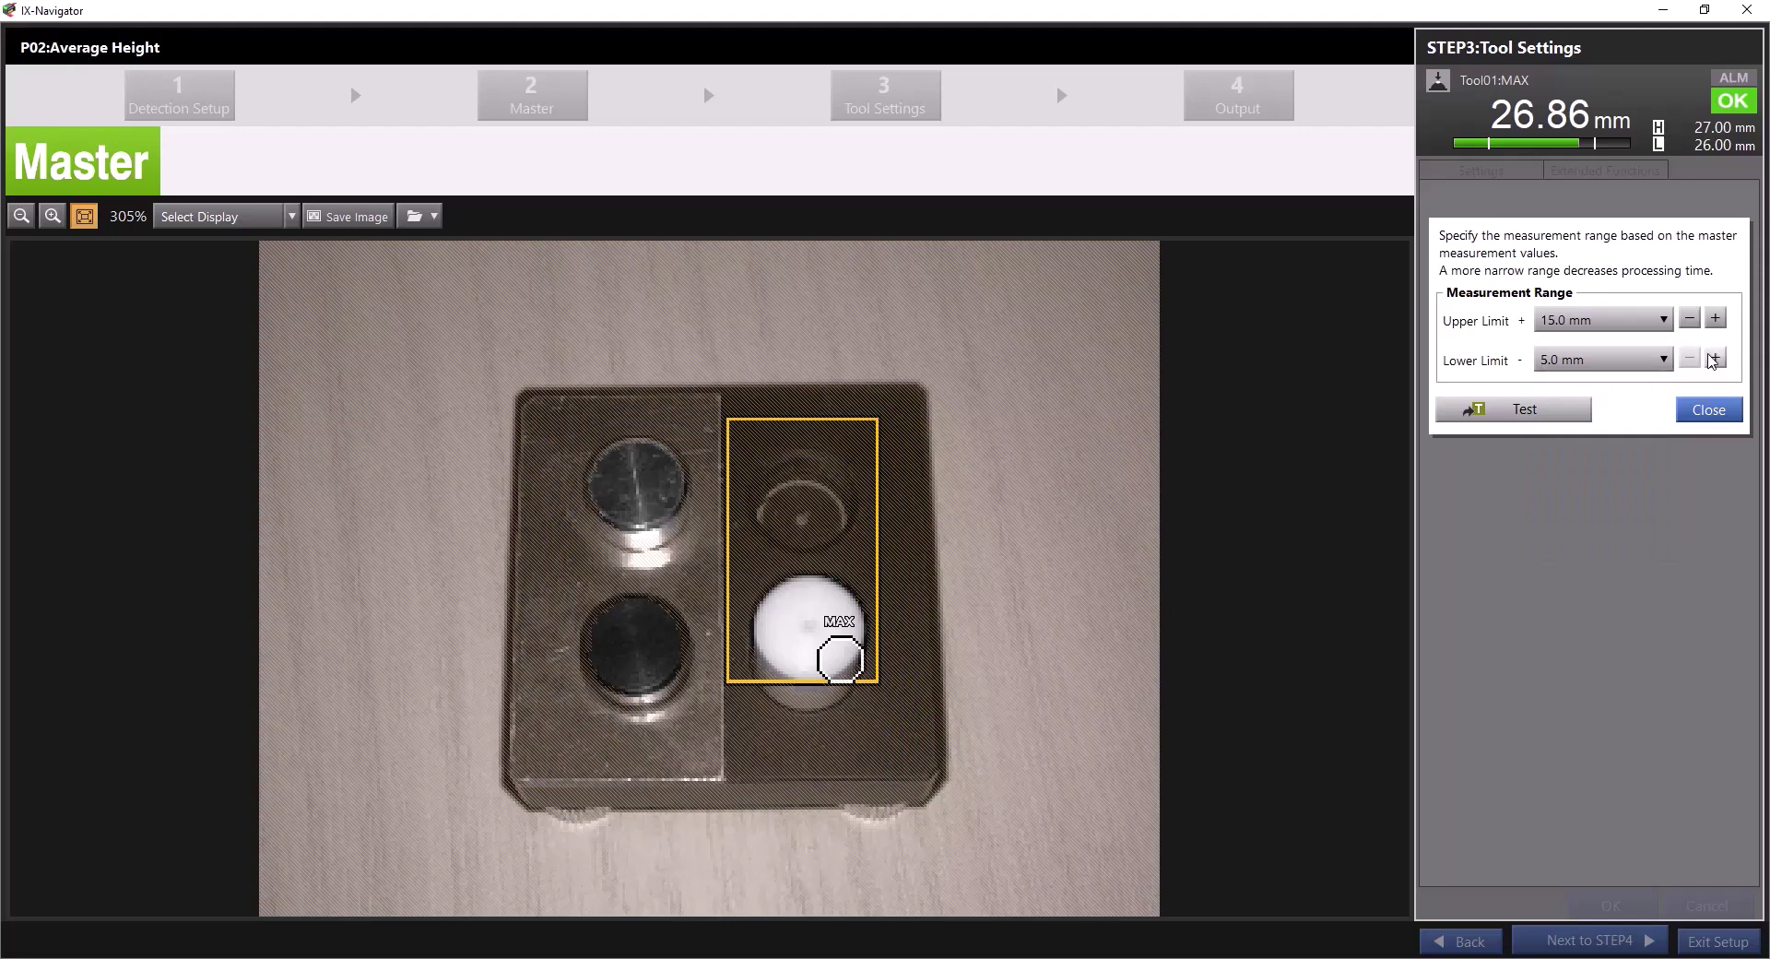
Adjust the lower measurement range, leaving it at 15.0 mm, and close the range settings
left_click(1715, 361)
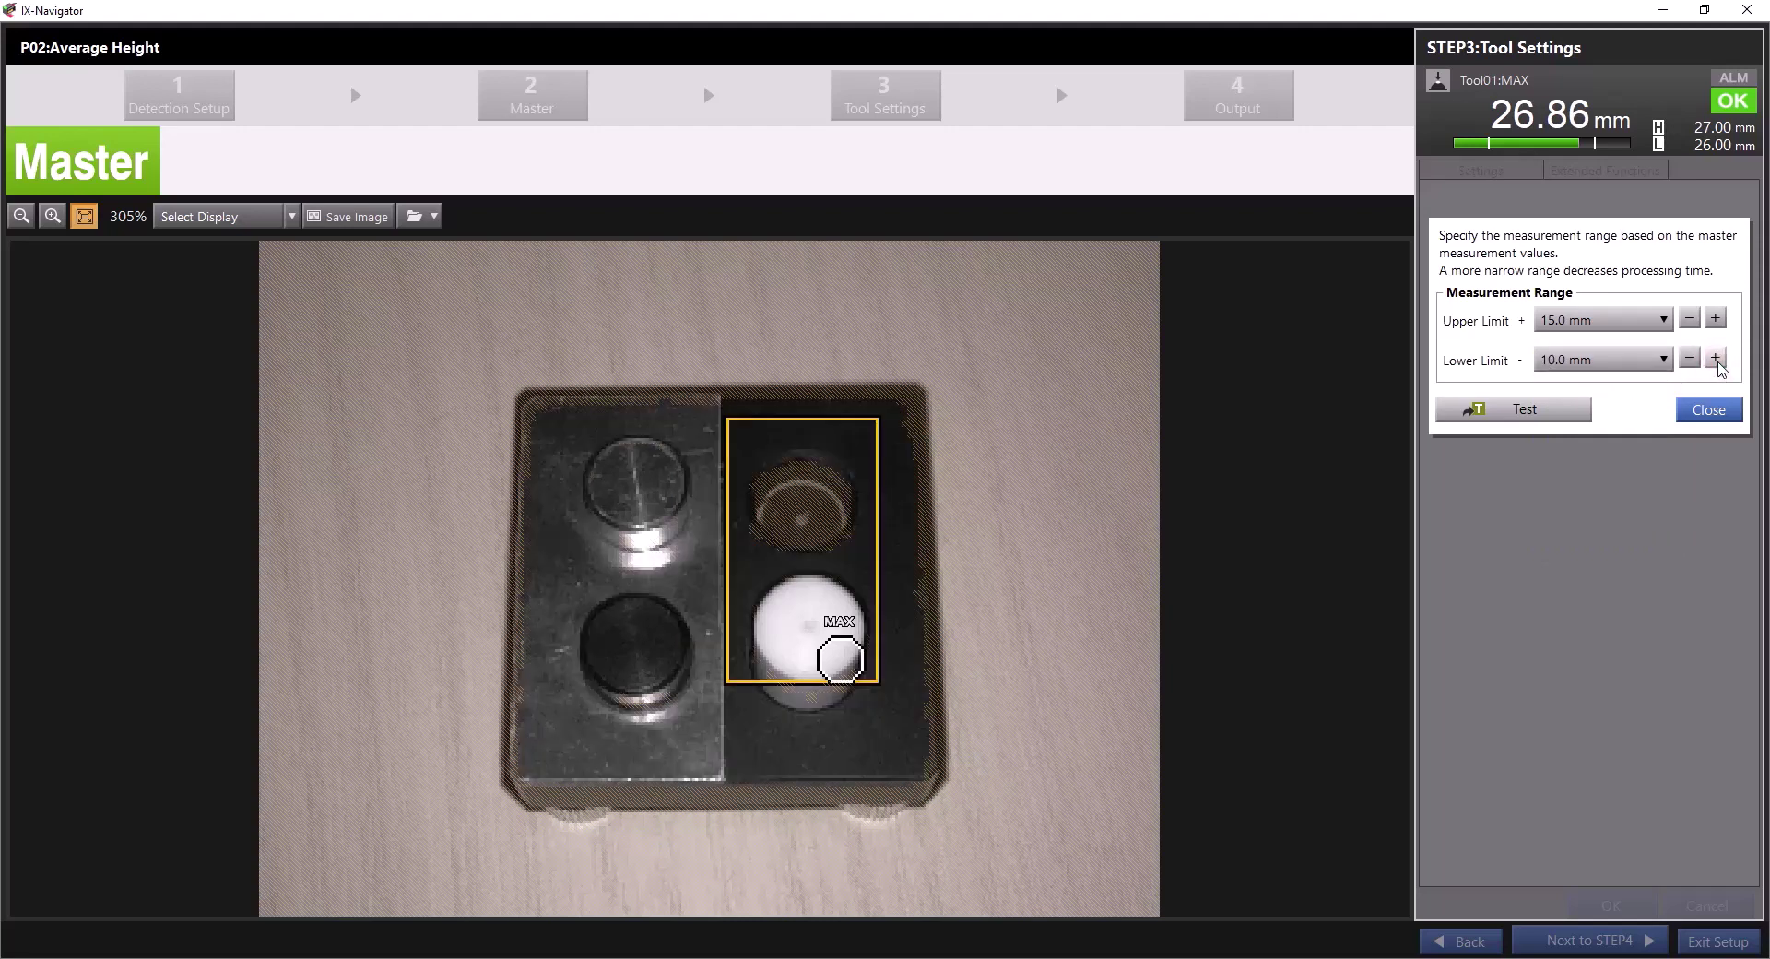
left_click(1716, 360)
left_click(1716, 361)
left_click(1716, 360)
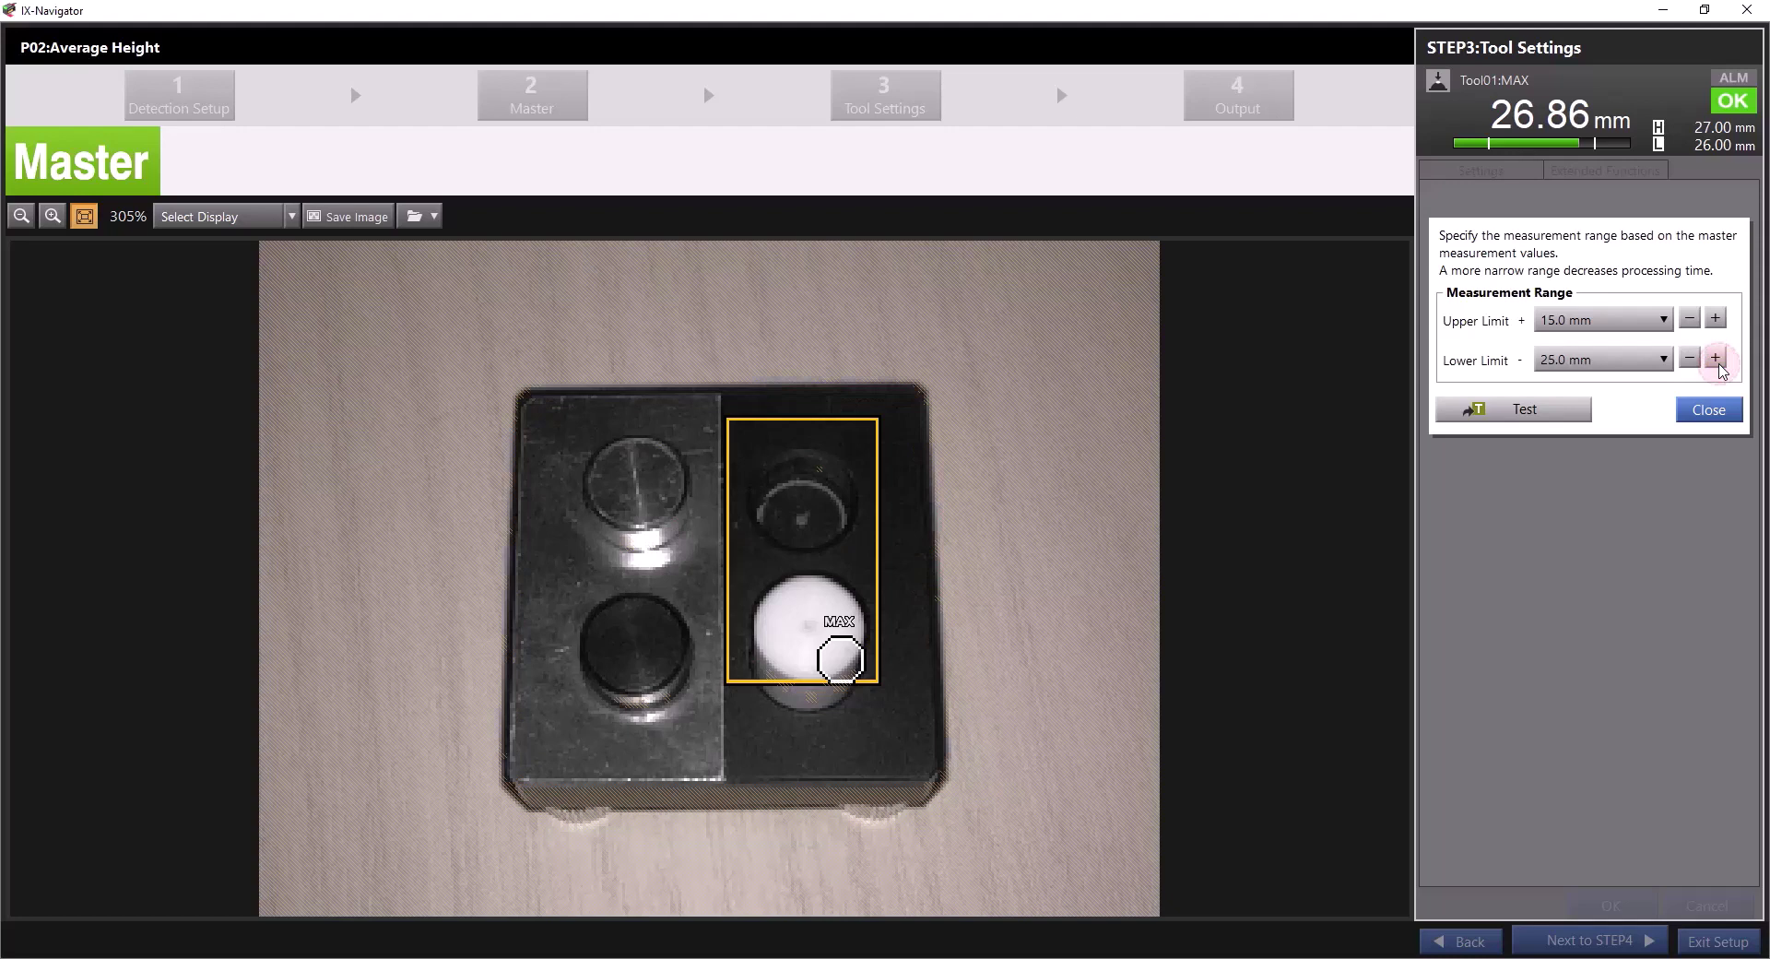
left_click(1716, 360)
left_click(1689, 359)
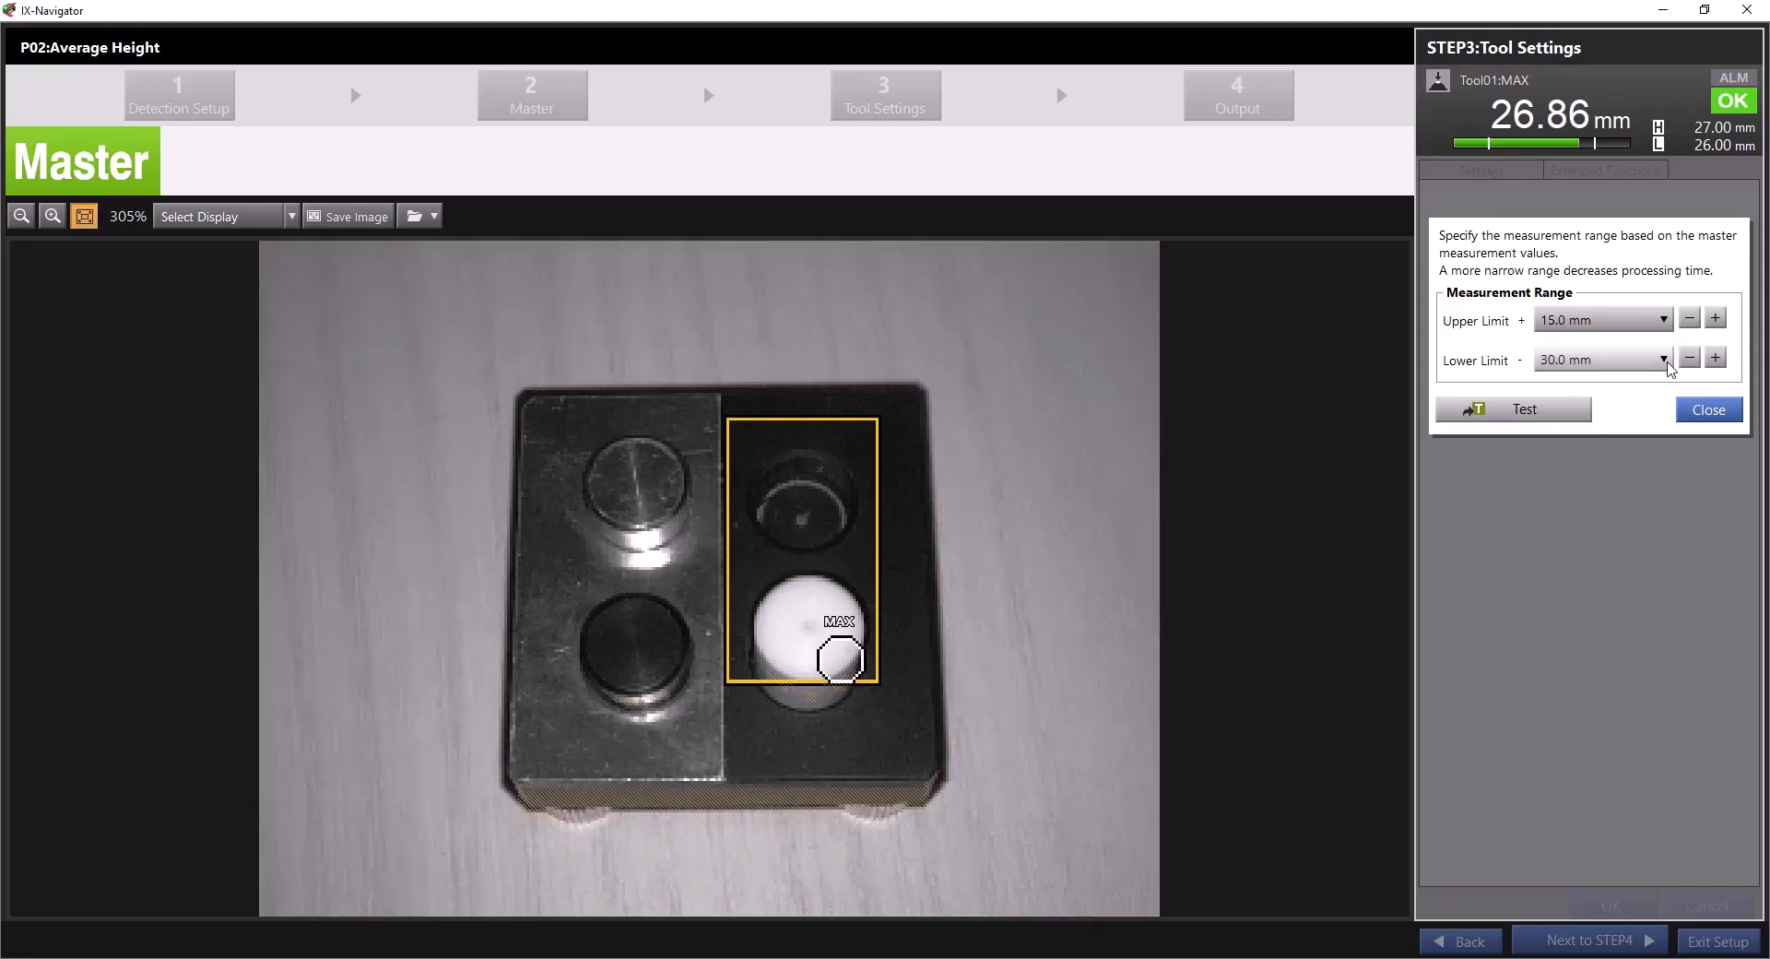
left_click(1689, 360)
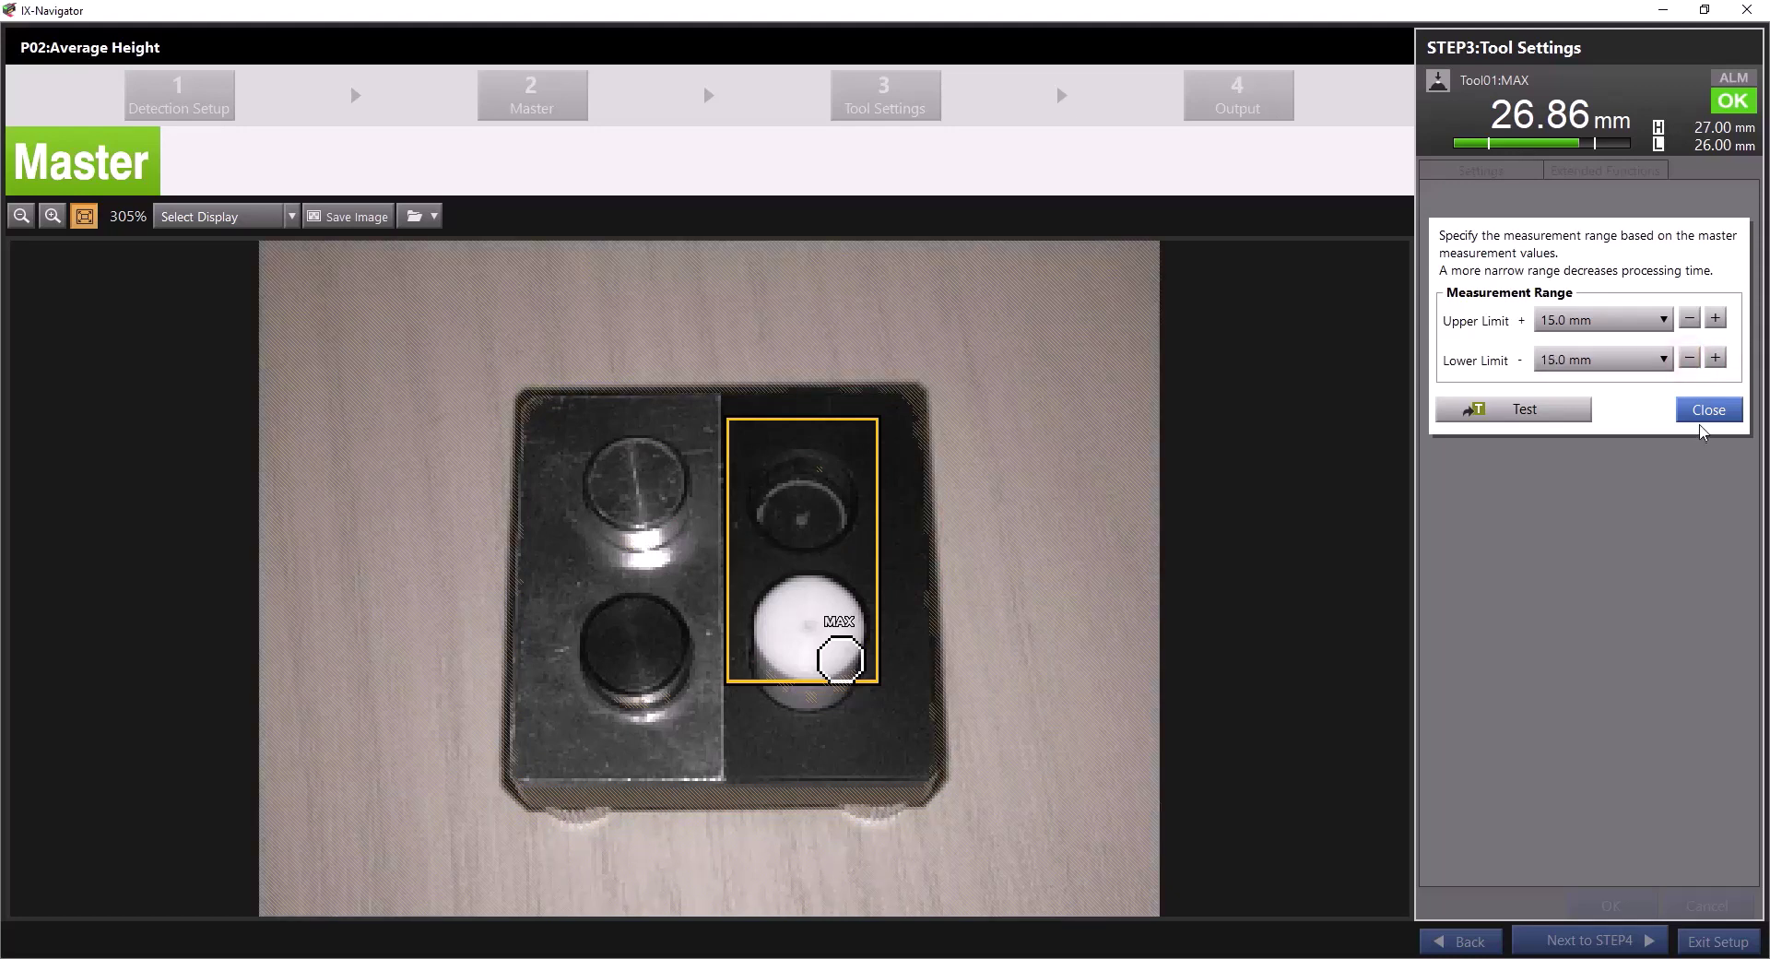
left_click(1702, 415)
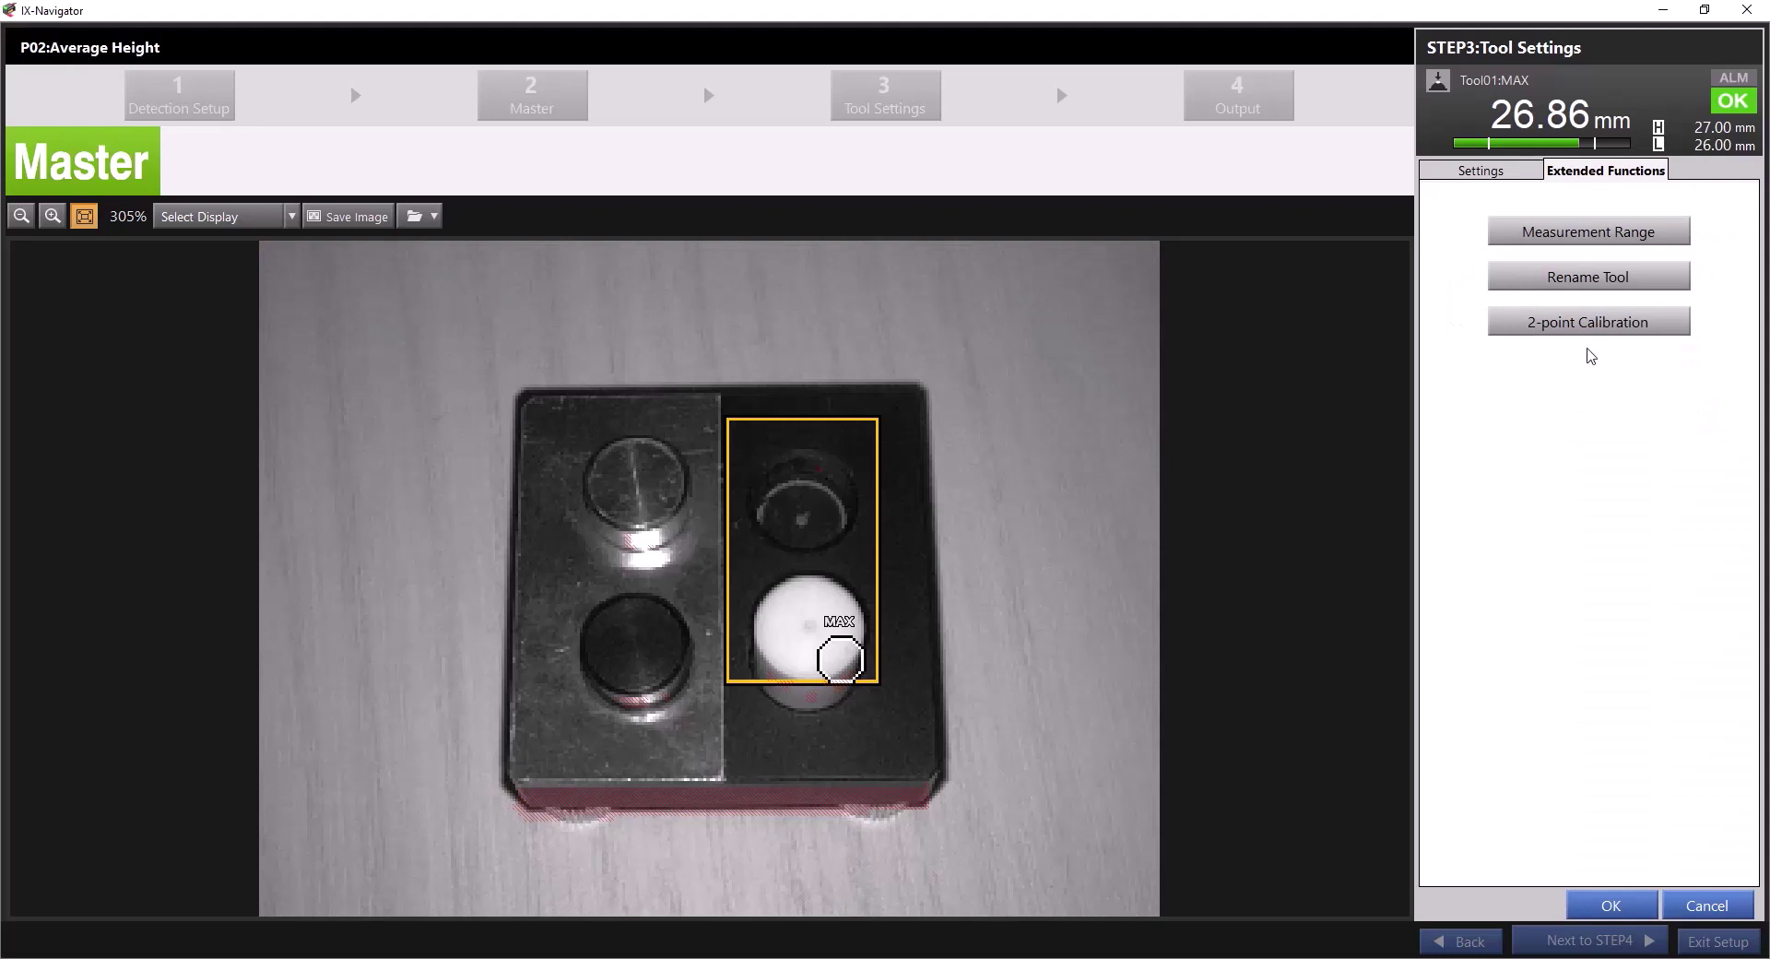
Name Tool01 'Right Side' so it shows as Right Side(MAX)
left_click(1569, 277)
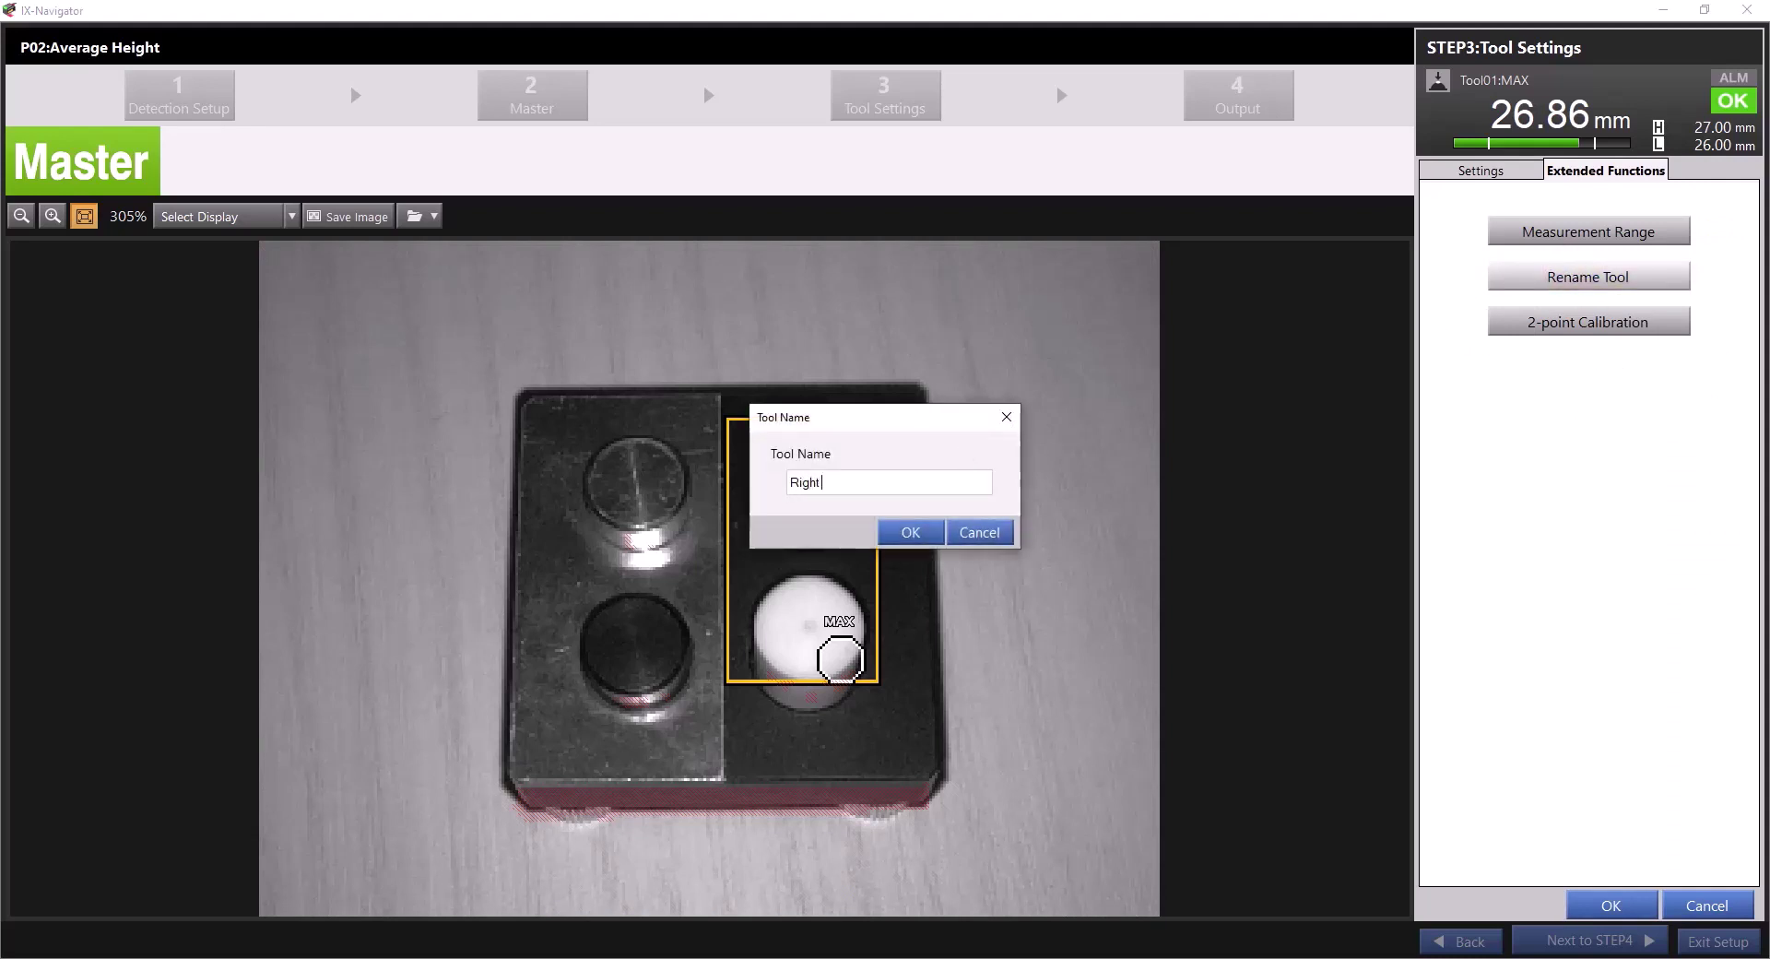
left_click(910, 532)
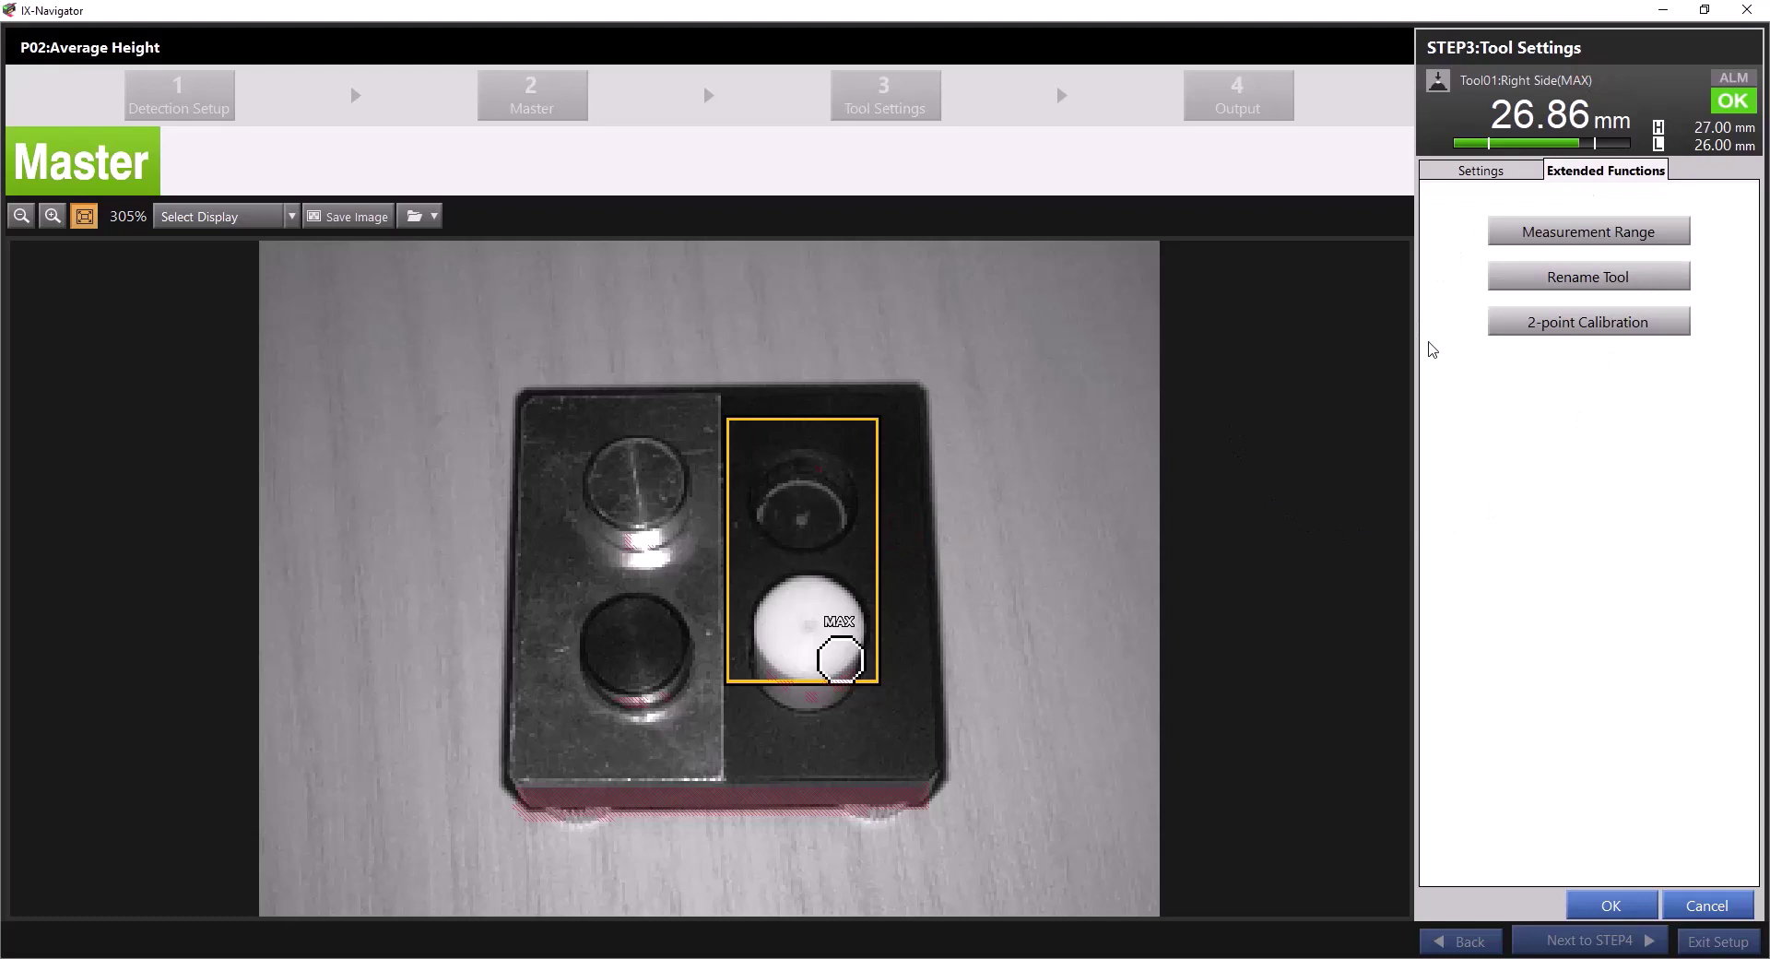
Check Right Side's 2-point calibration and leave it disabled
left_click(1574, 332)
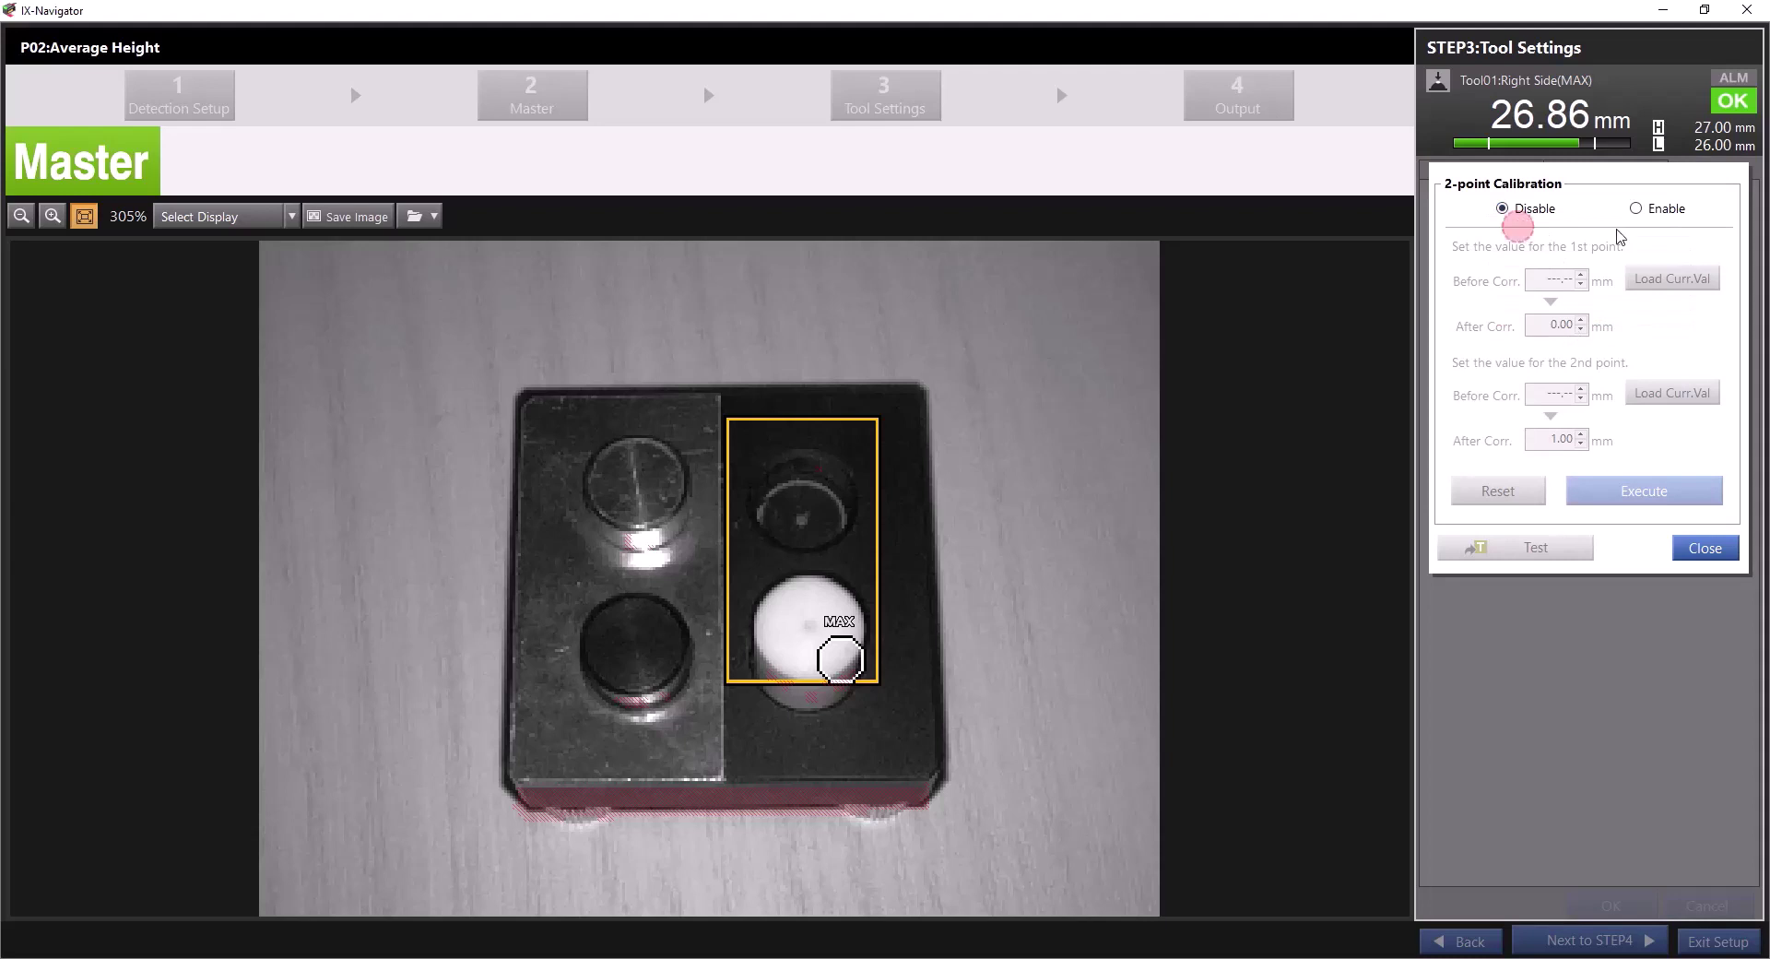
left_click(1665, 208)
left_click(1502, 208)
left_click(1690, 551)
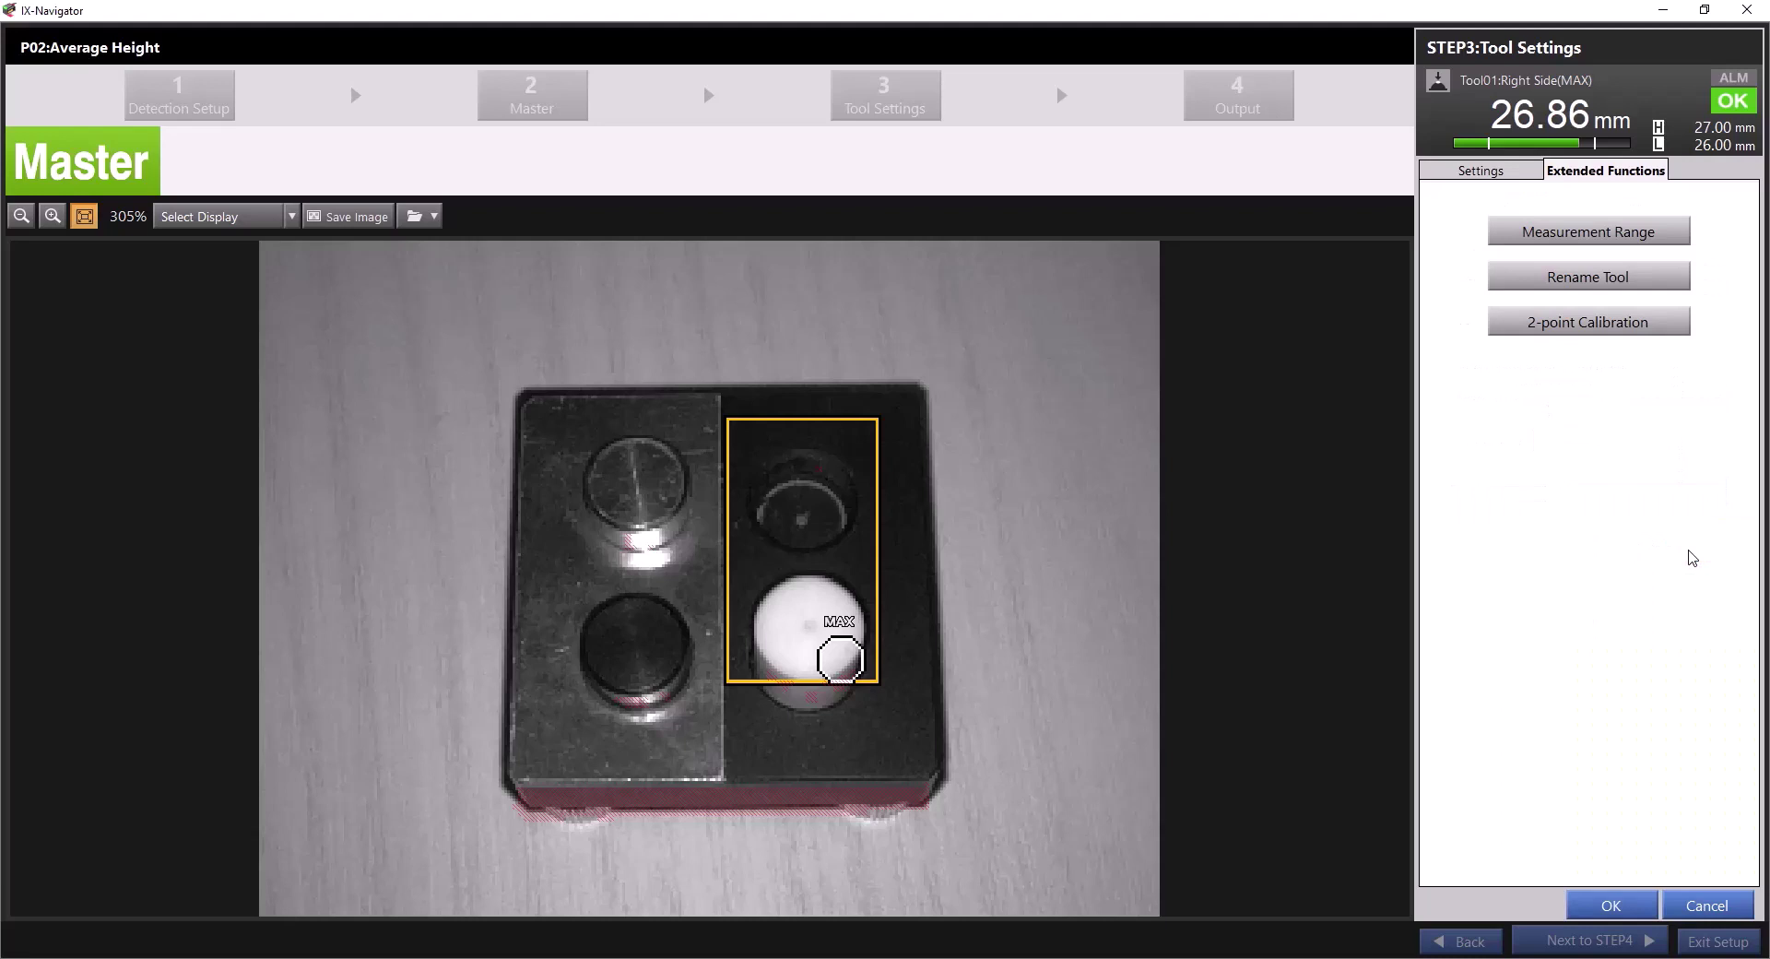
Finish the tool, save the program with Complete Settings, and put the sensor in Running mode
left_click(1599, 911)
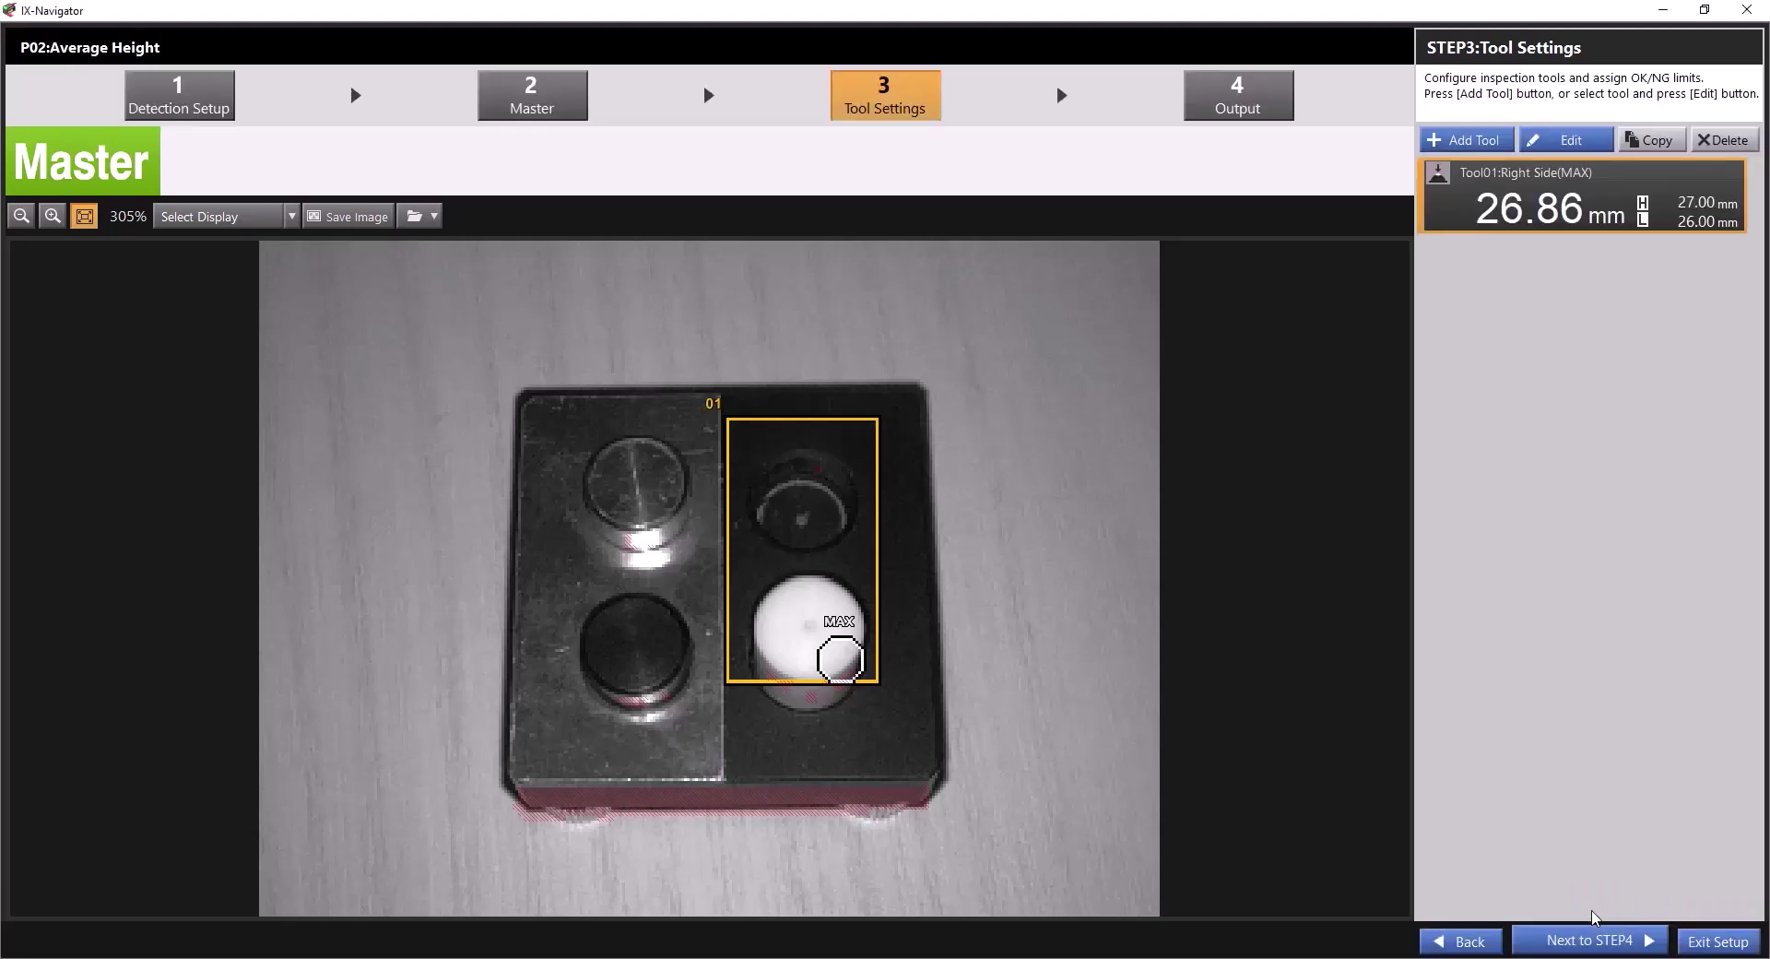
left_click(1592, 938)
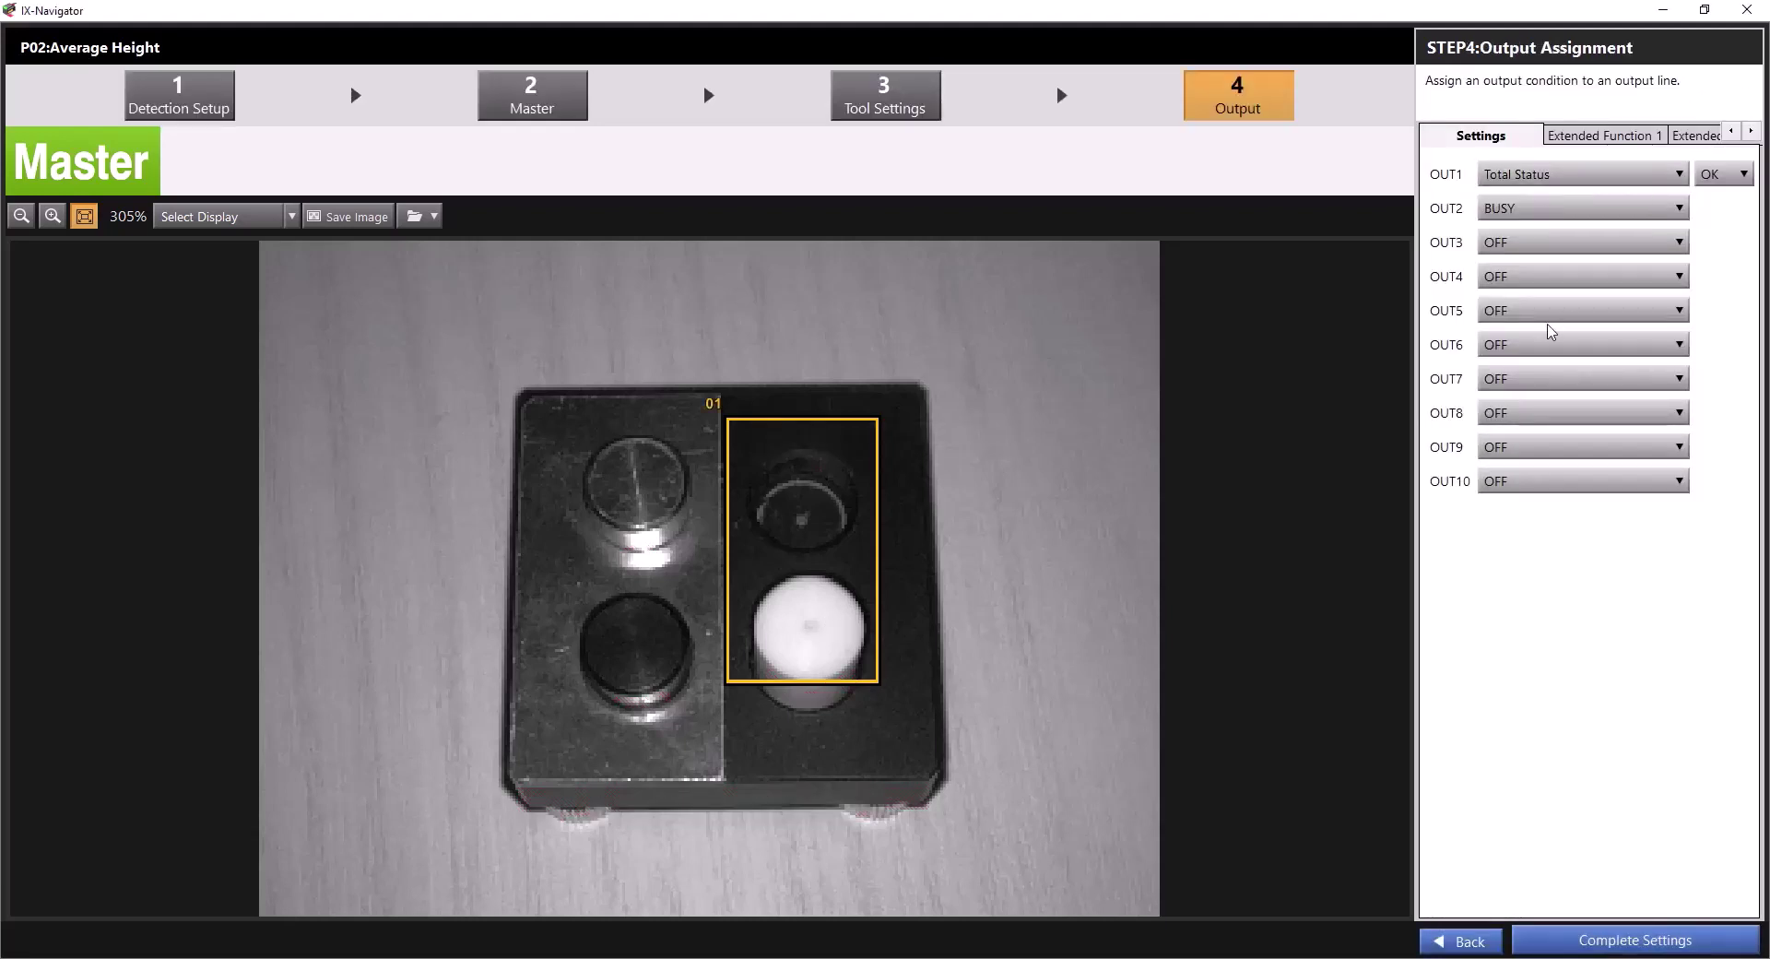
left_click(1639, 944)
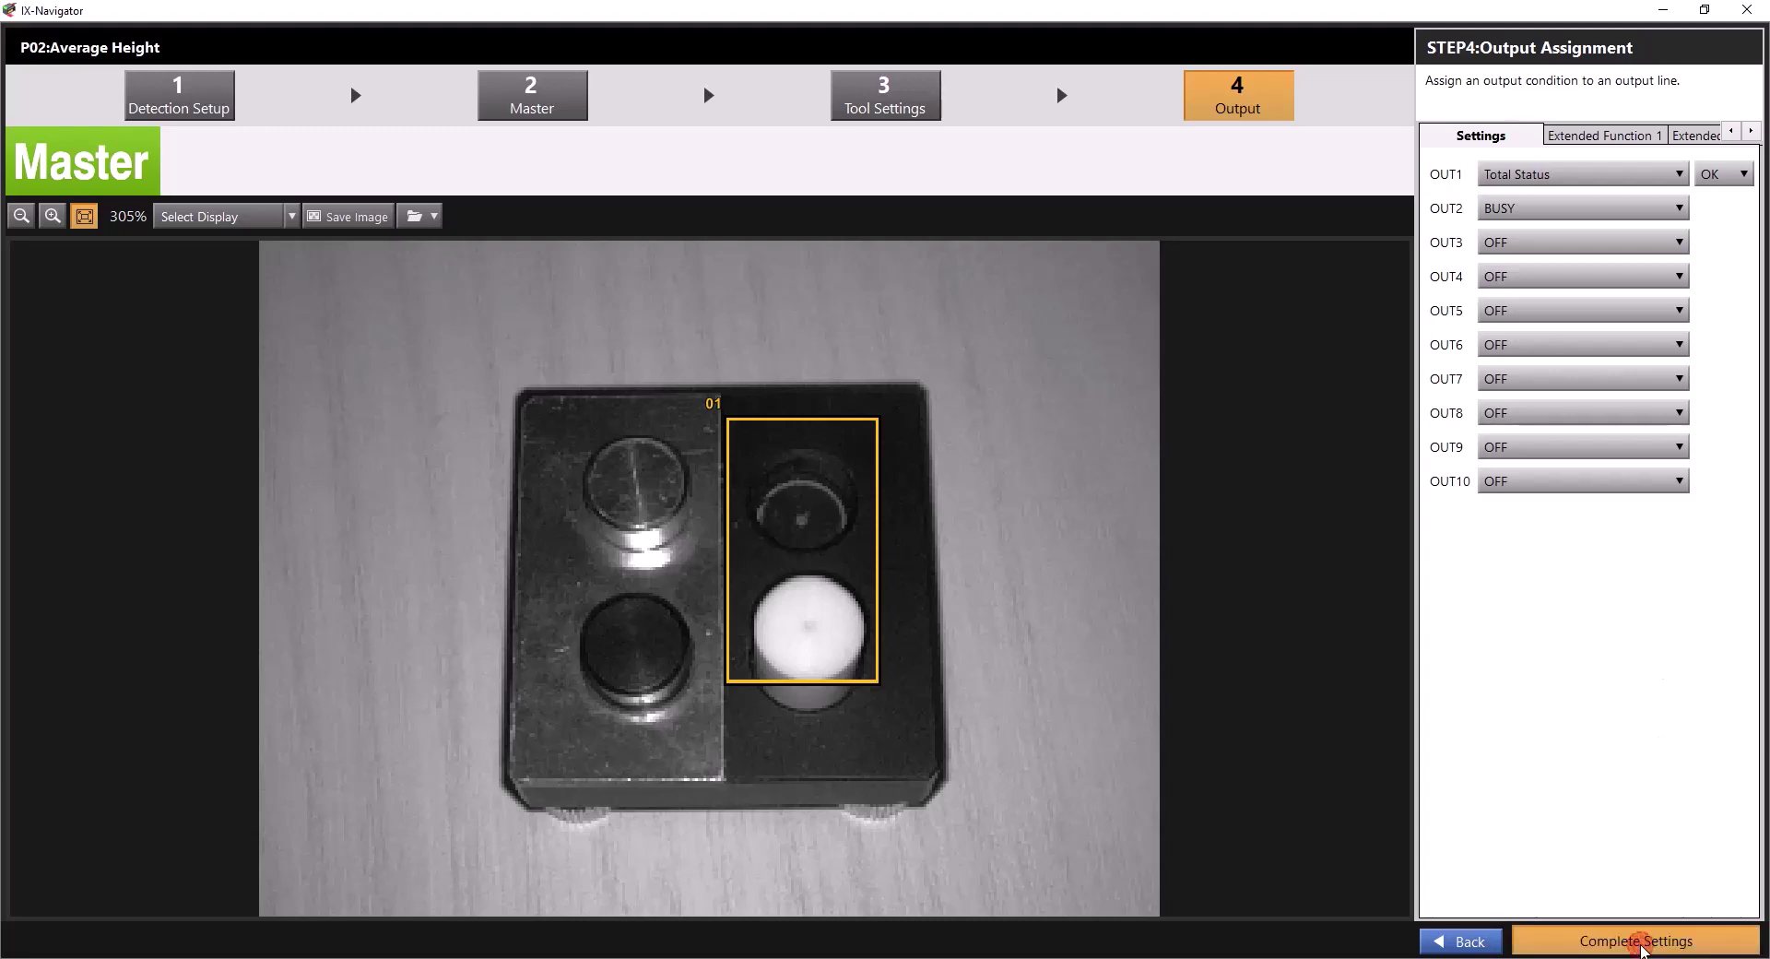
left_click(823, 558)
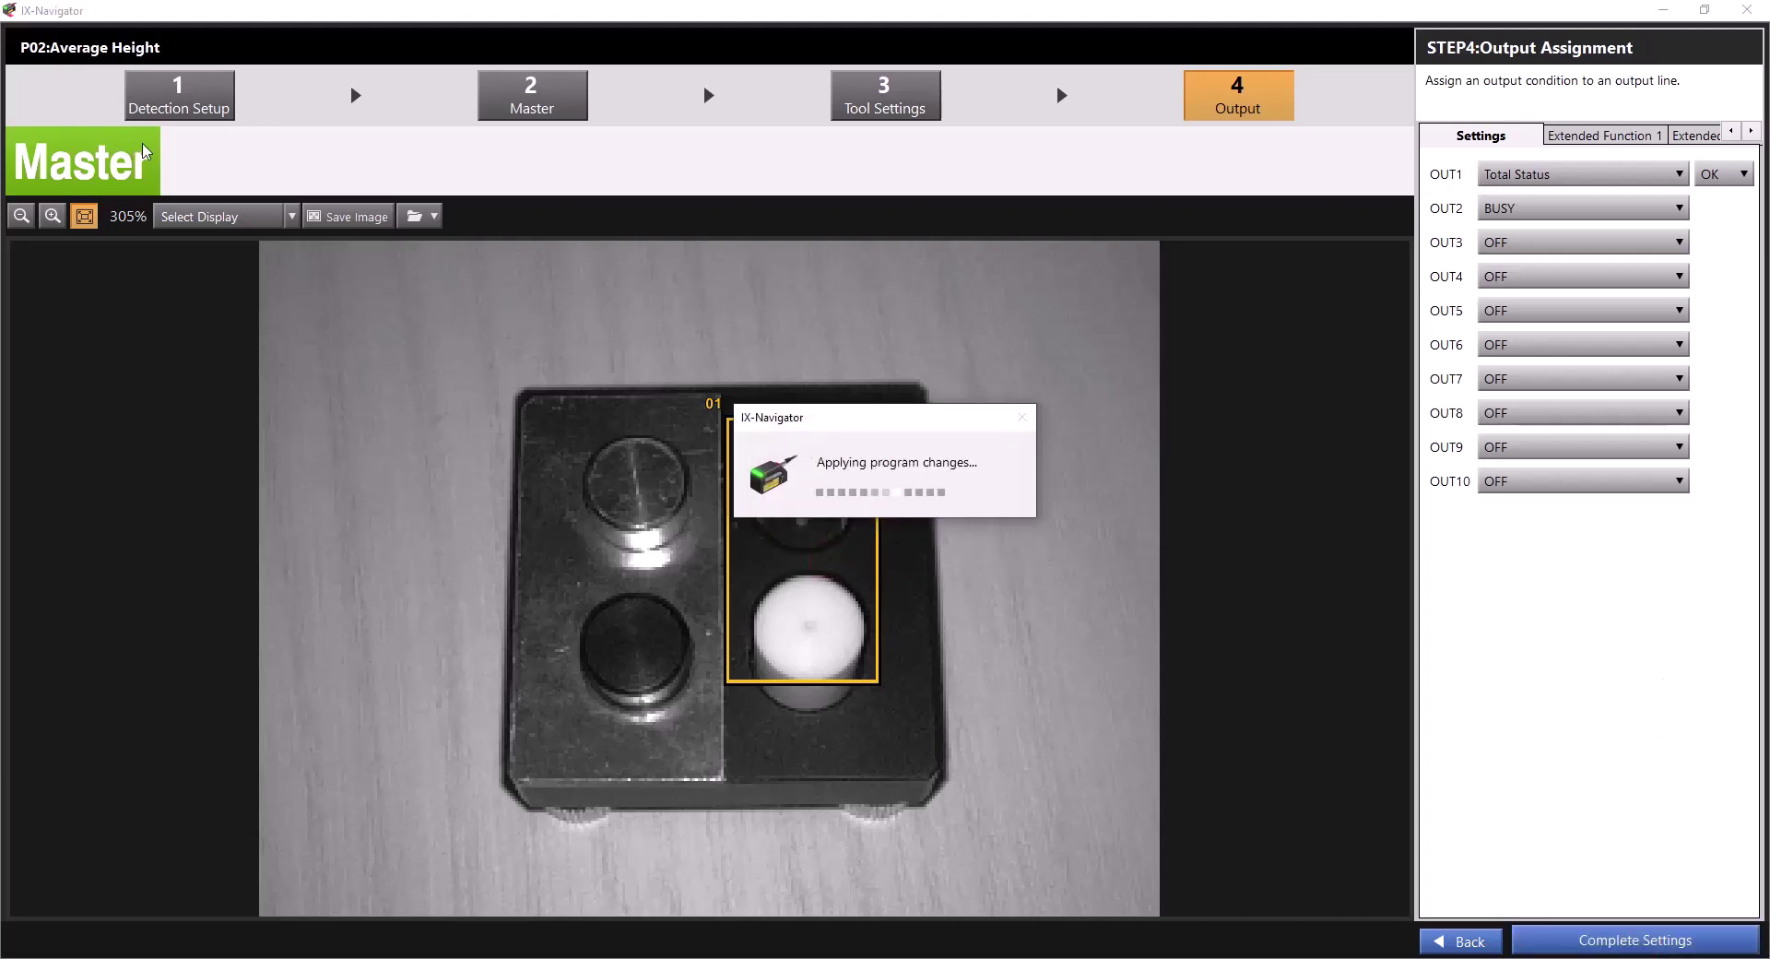
left_click(118, 108)
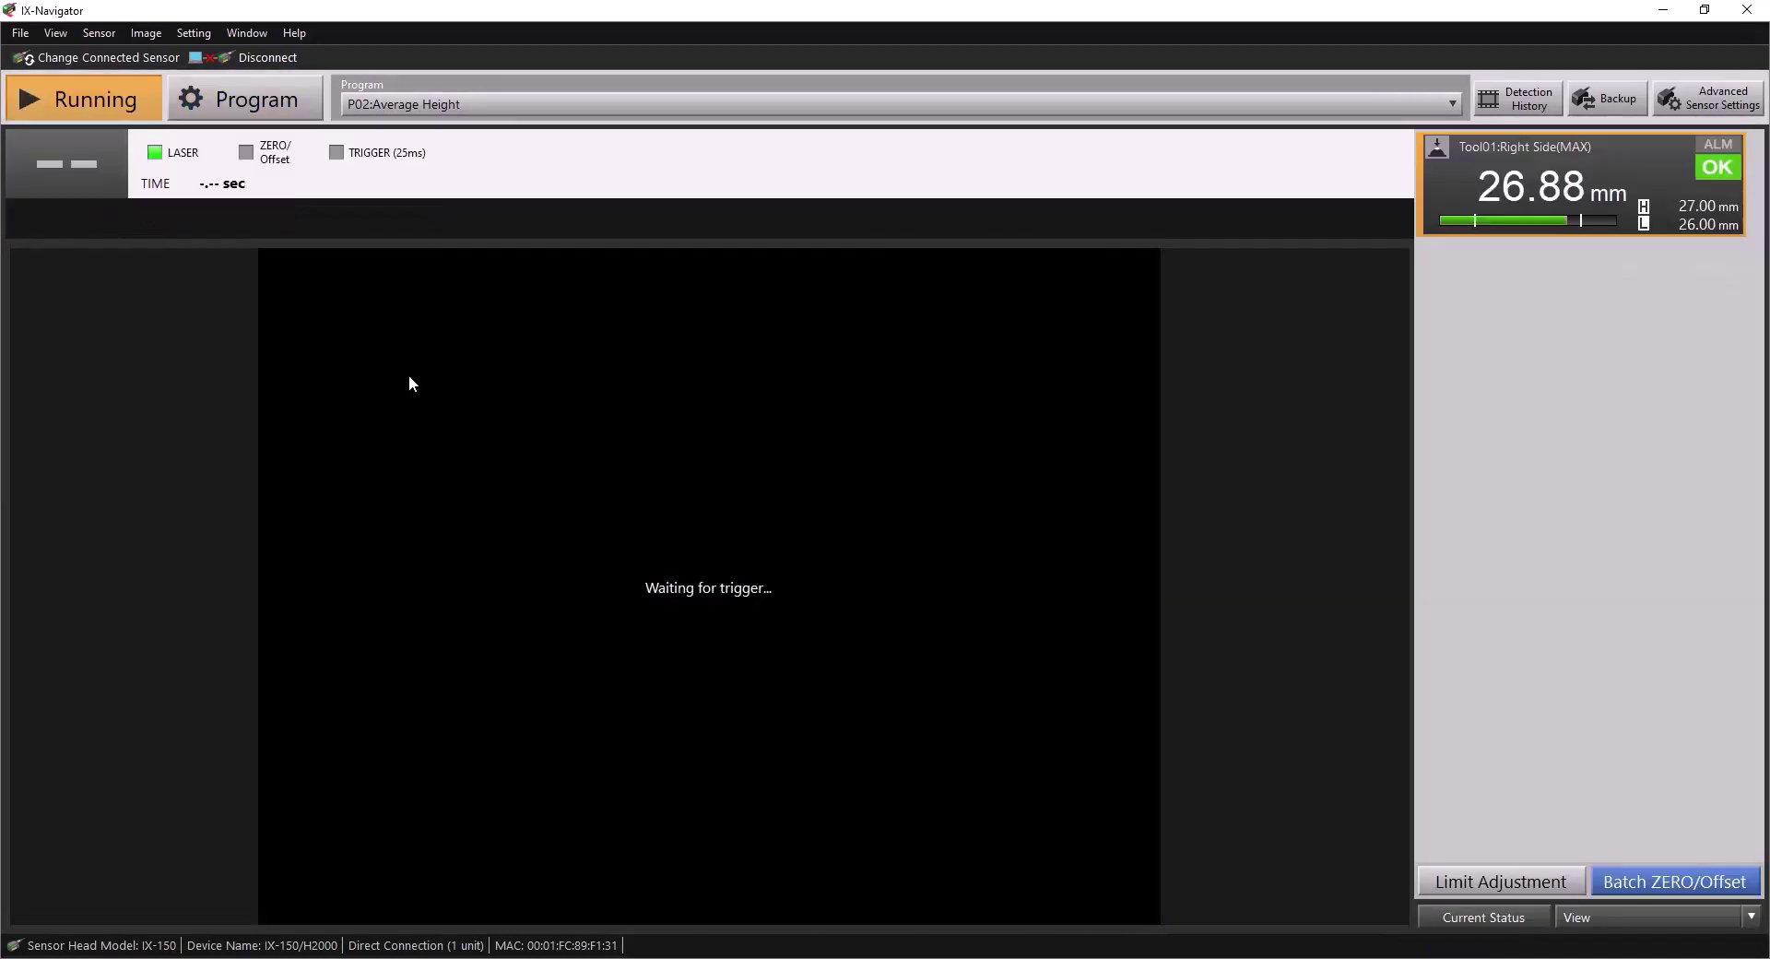